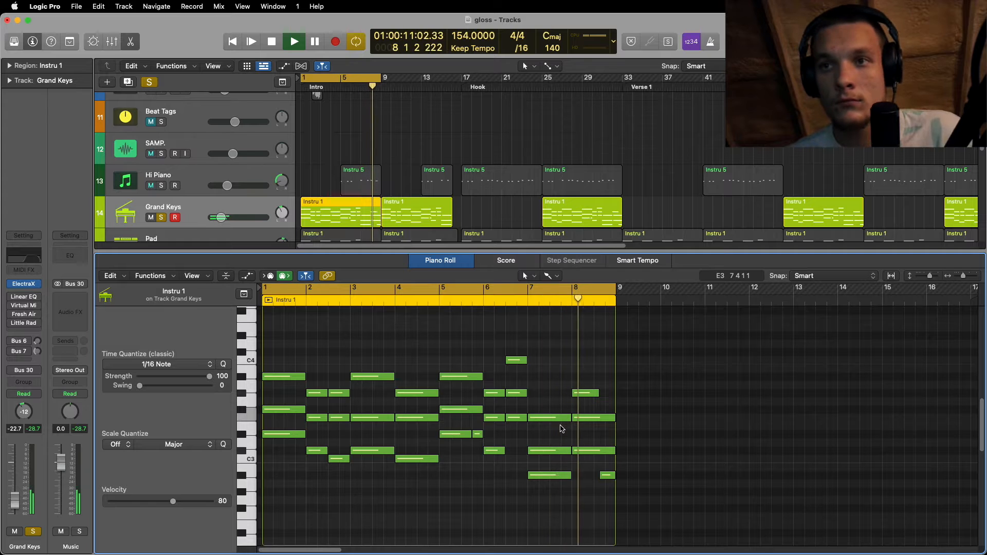
- Stop playback, try raising the C3 note in bar 2 by one octave to C4, and undo the move
key("space")
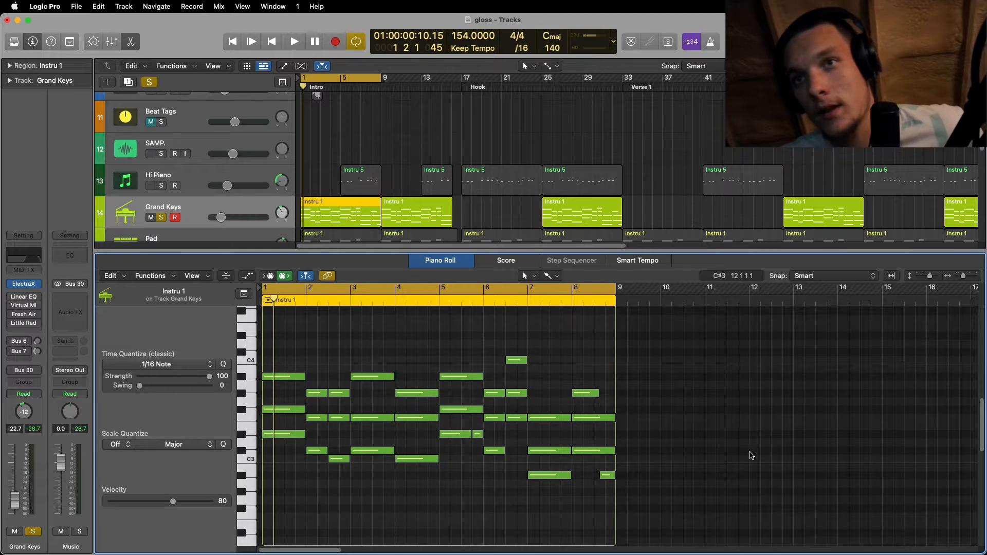
left_click_drag(341, 458, 342, 362)
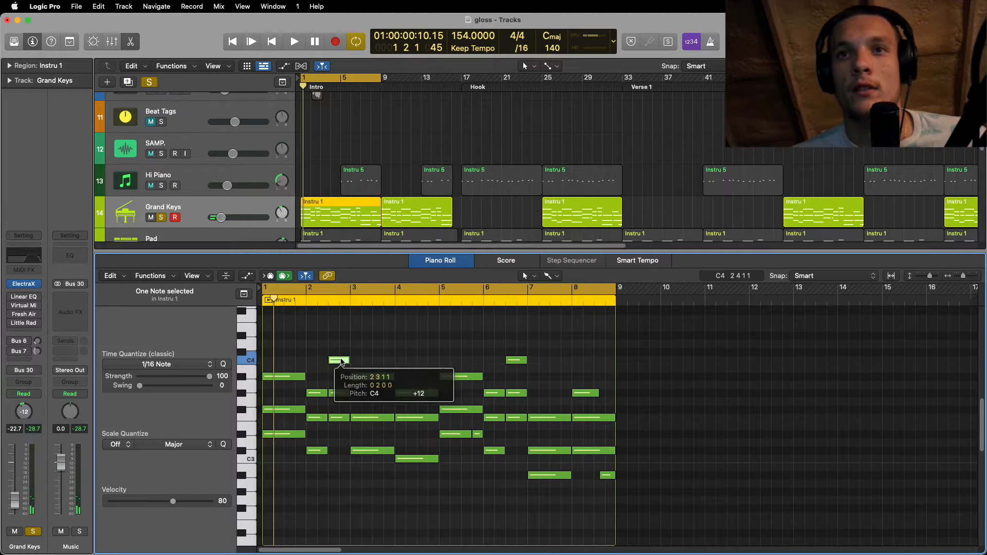
key("super+z")
left_click(342, 361)
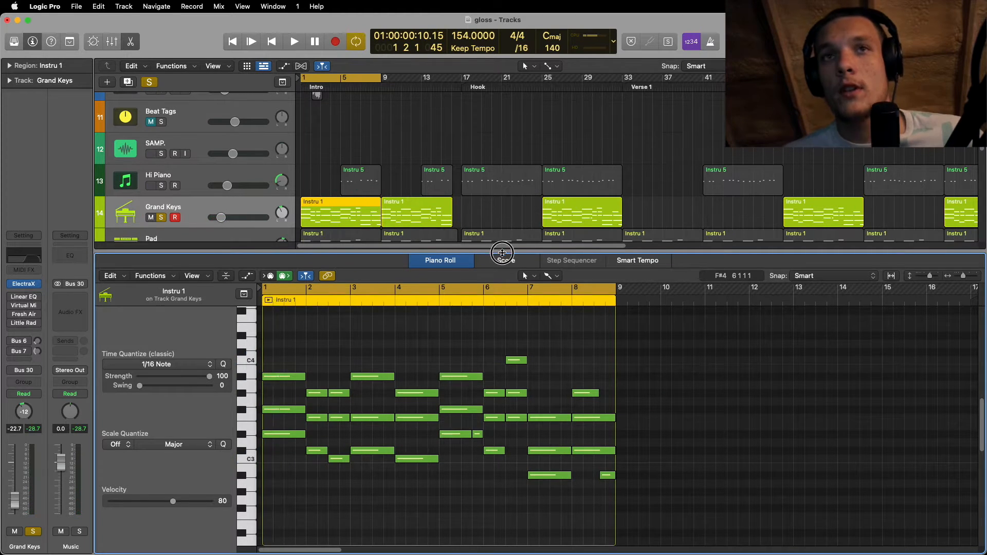
- Close the Piano Roll, turn on the Grand Keys track's Linear Phase EQ and audition it in playback
key("p")
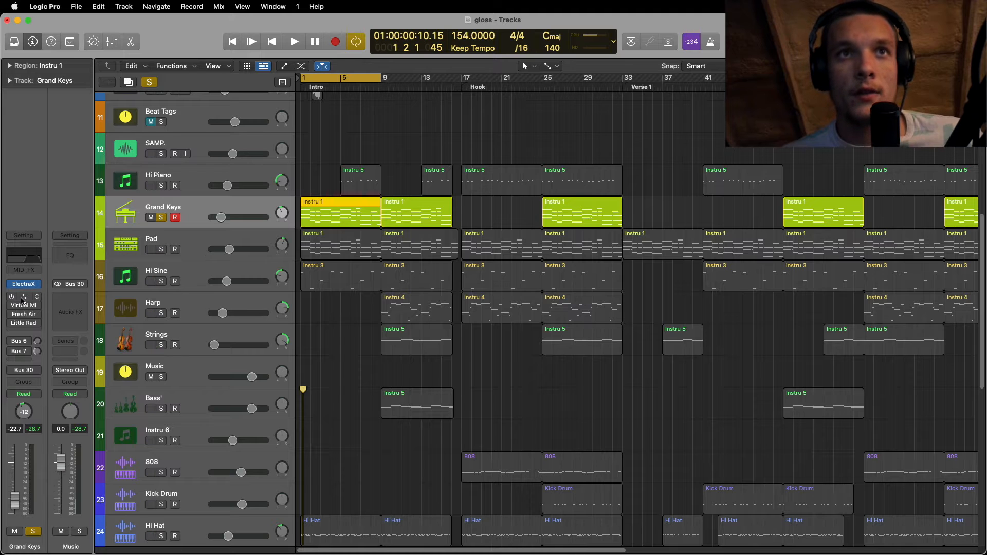
left_click(22, 299)
left_click_drag(557, 161, 646, 90)
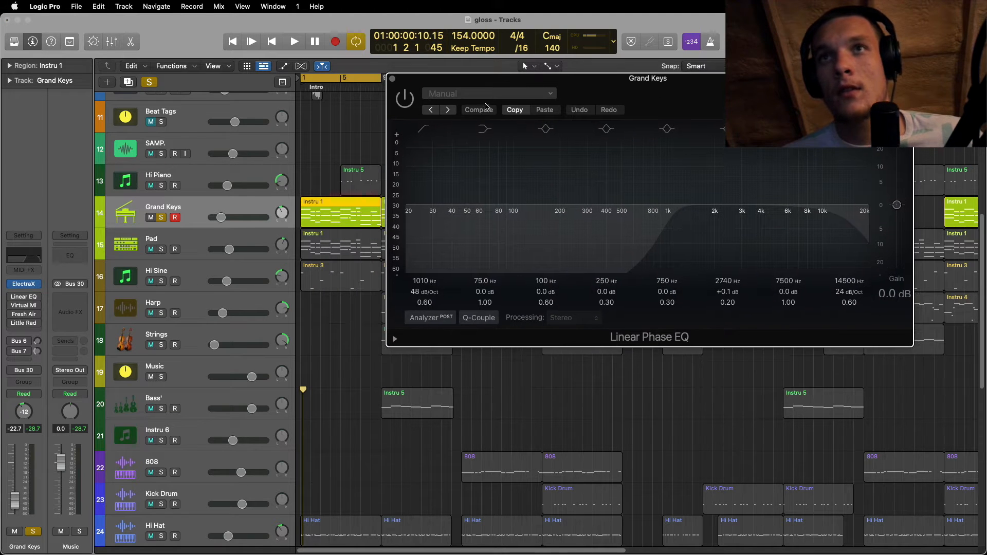
left_click(404, 99)
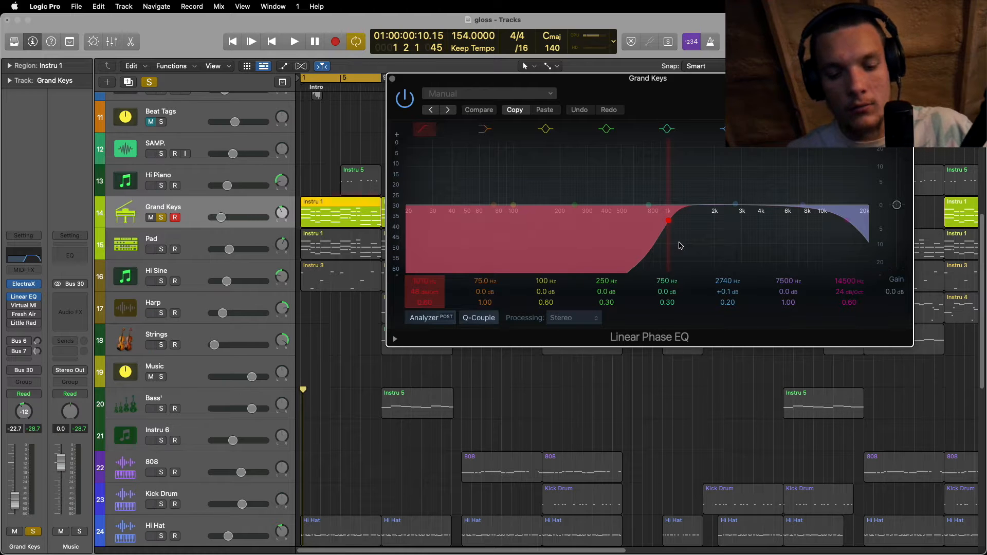
key("space")
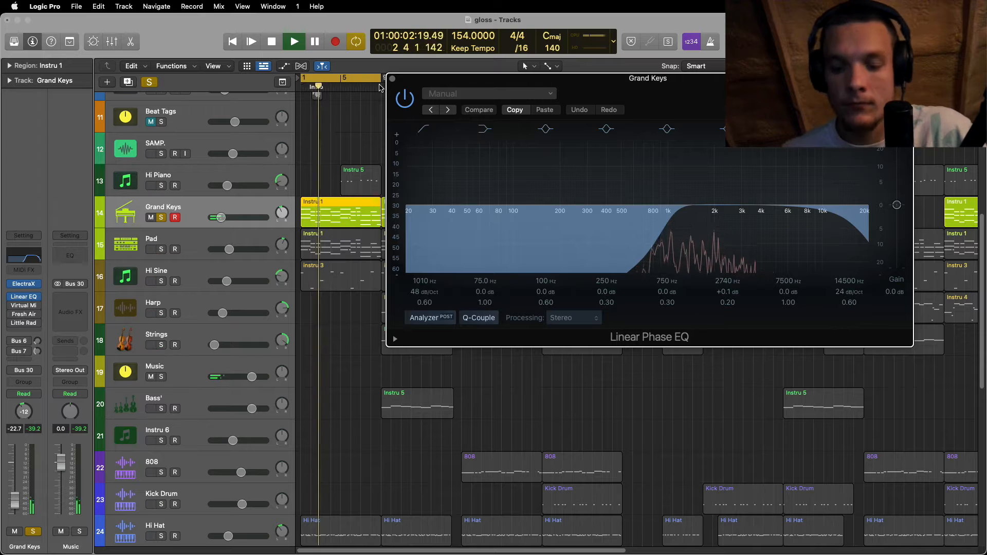
key("space")
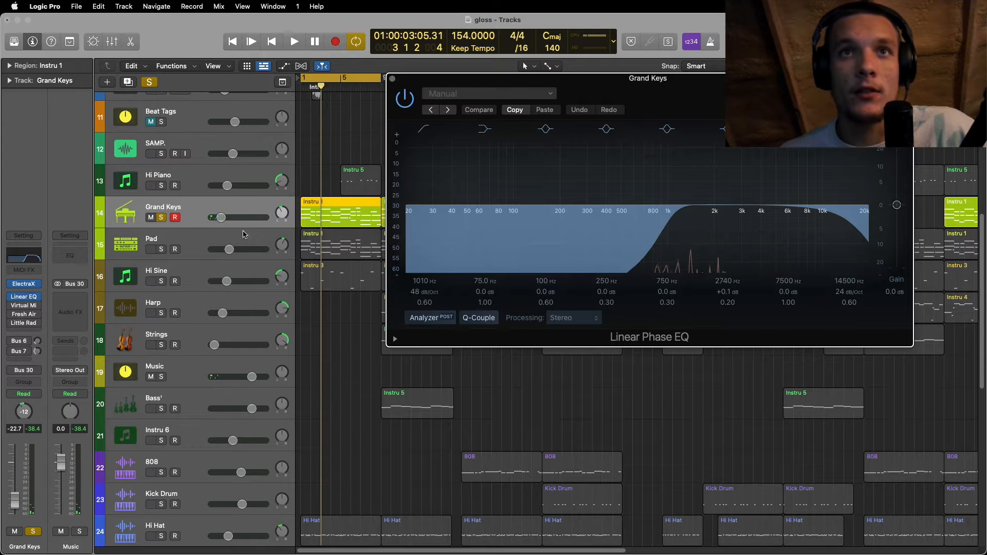
- Compare the Pad track's Linear Phase EQ curve with the Grand Keys EQ, and close both plug-in windows
left_click(175, 253)
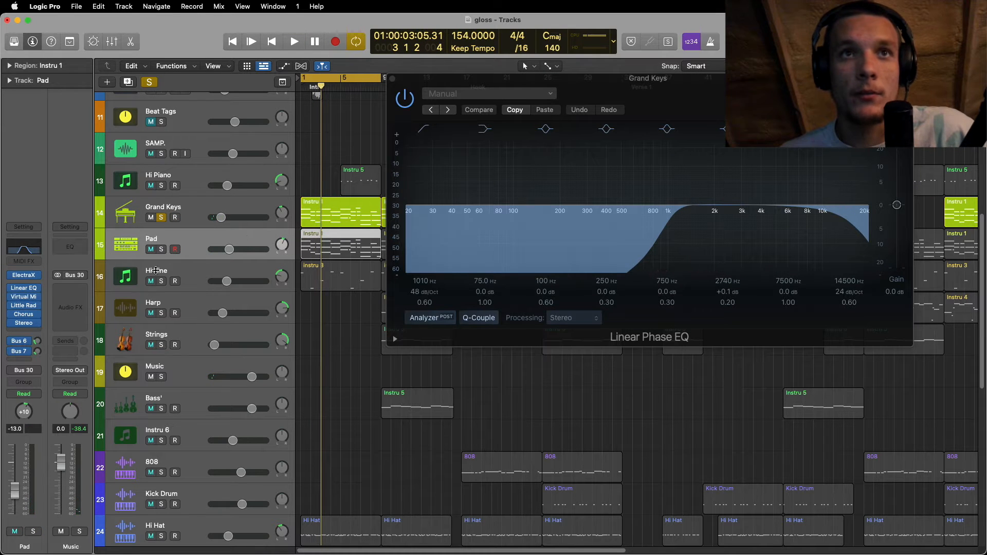
left_click(28, 252)
left_click_drag(639, 168, 716, 309)
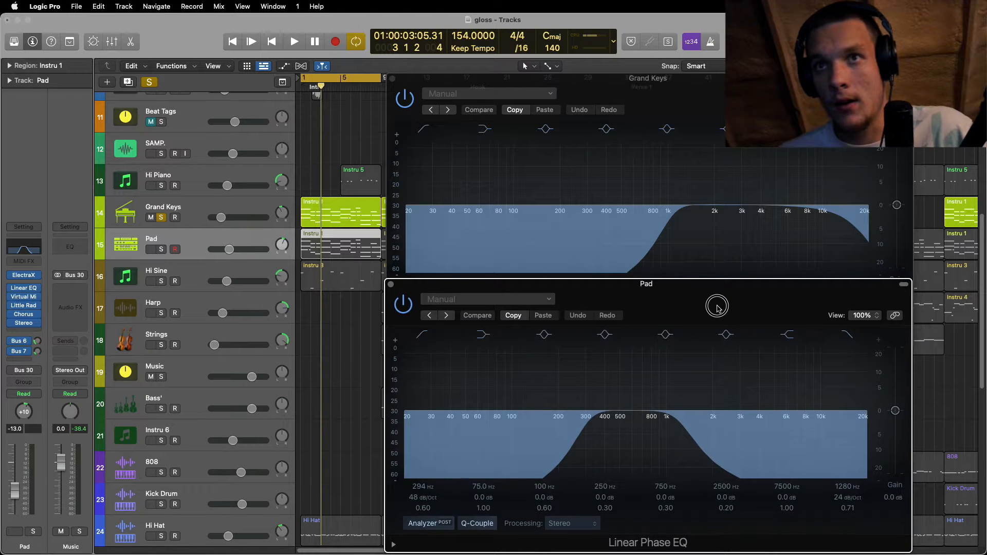
left_click(392, 285)
left_click(388, 76)
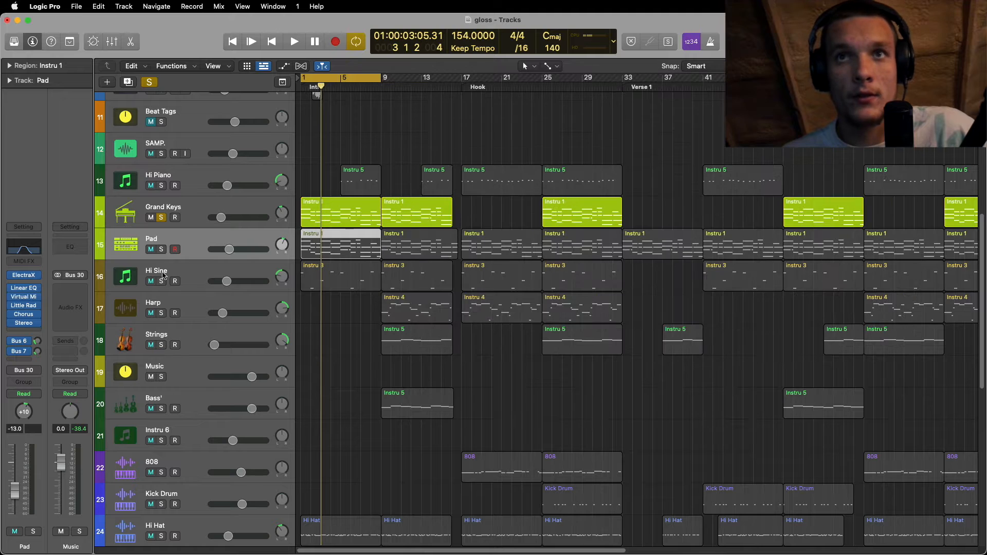
- Turn on the Virtual Mix Rack insert on the Grand Keys track and review its channel settings
left_click(207, 207)
mouse_move(12, 306)
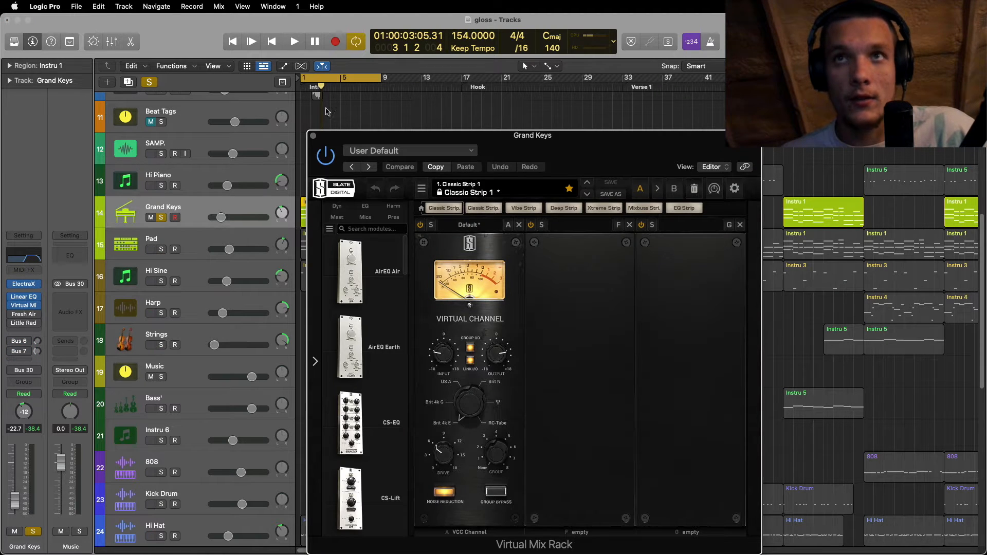
left_click(313, 136)
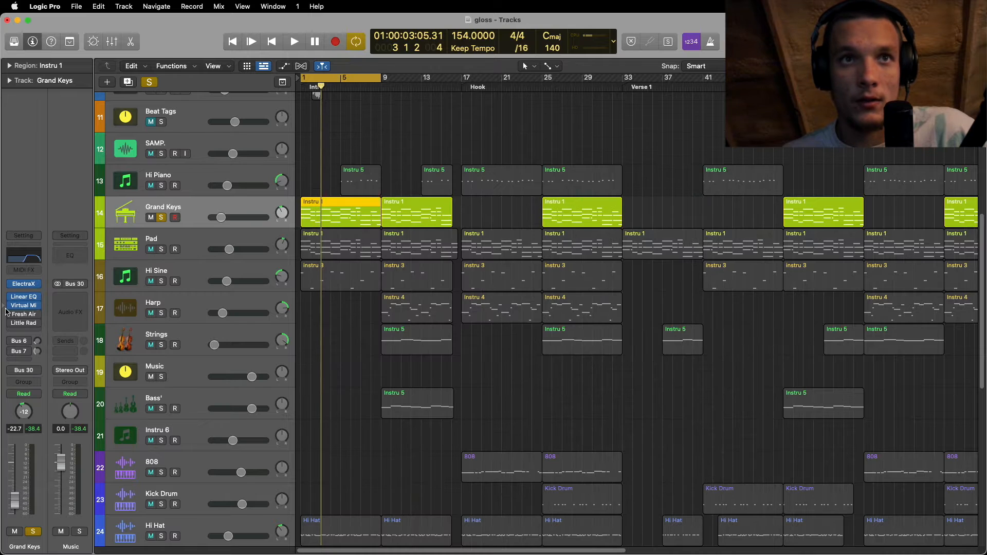
- Turn on Fresh Air on the Grand Keys track and compare it bypassed and active during playback
left_click(36, 314)
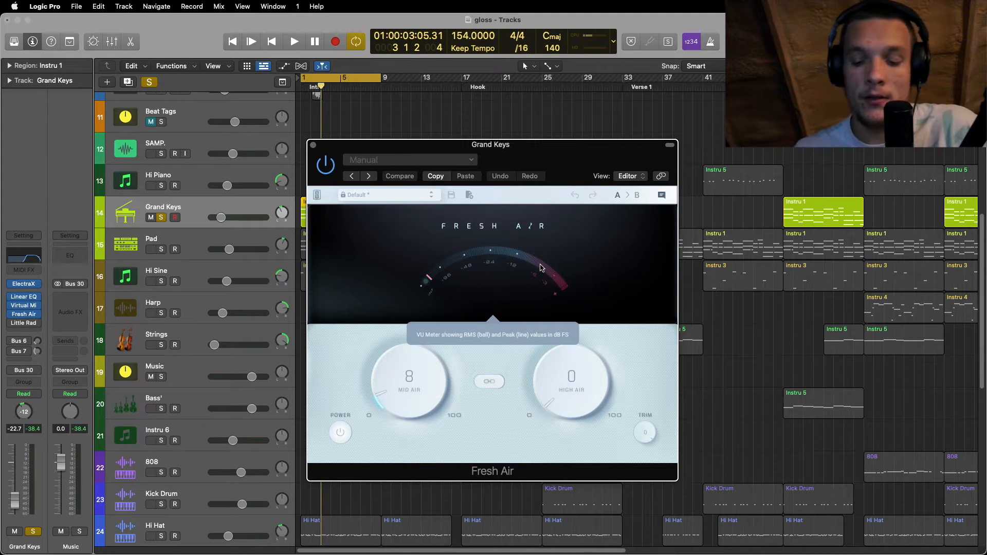
key("space")
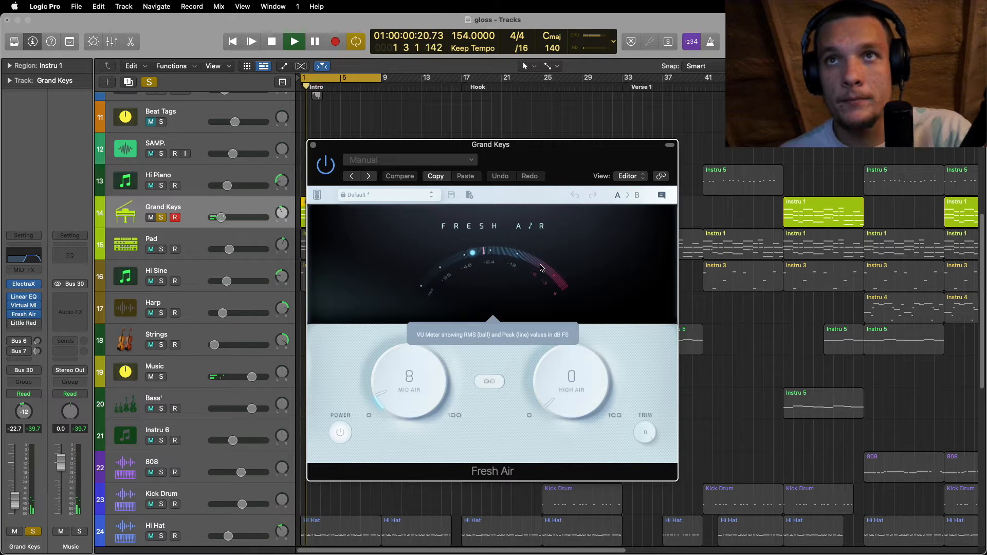
left_click(324, 168)
left_click(323, 167)
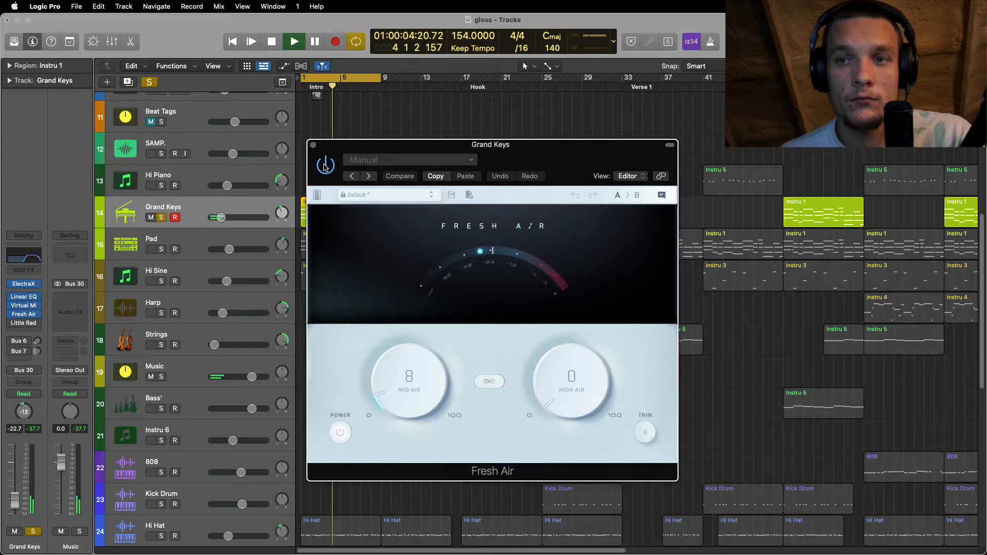
key("space")
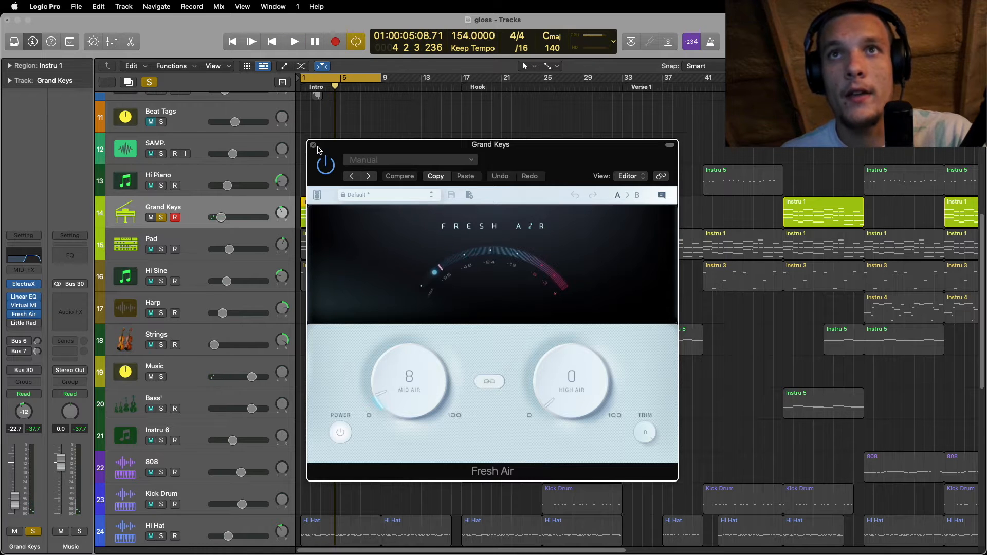
left_click(313, 146)
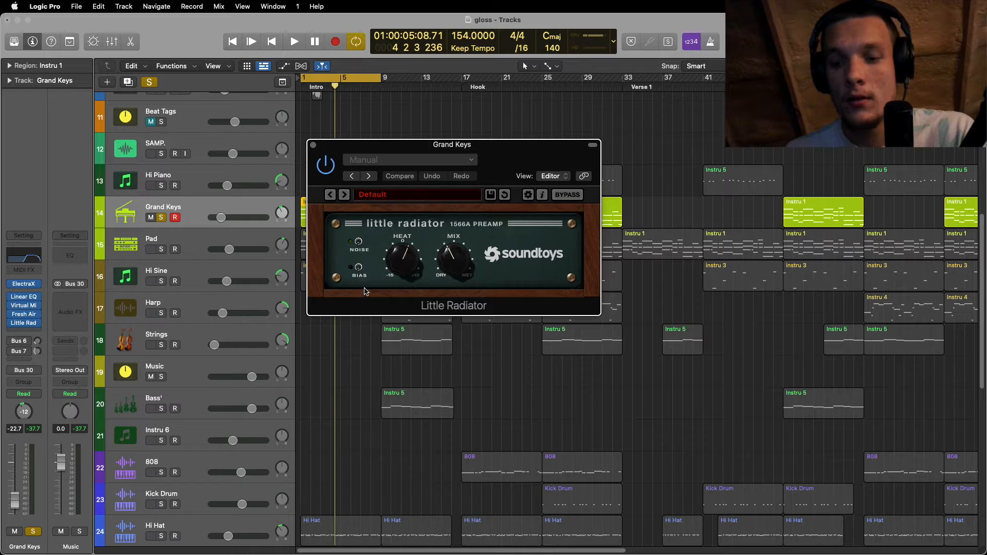
- Play the Grand Keys track from the project start with Little Radiator active, and close the plug-in window
key("Return")
key("space")
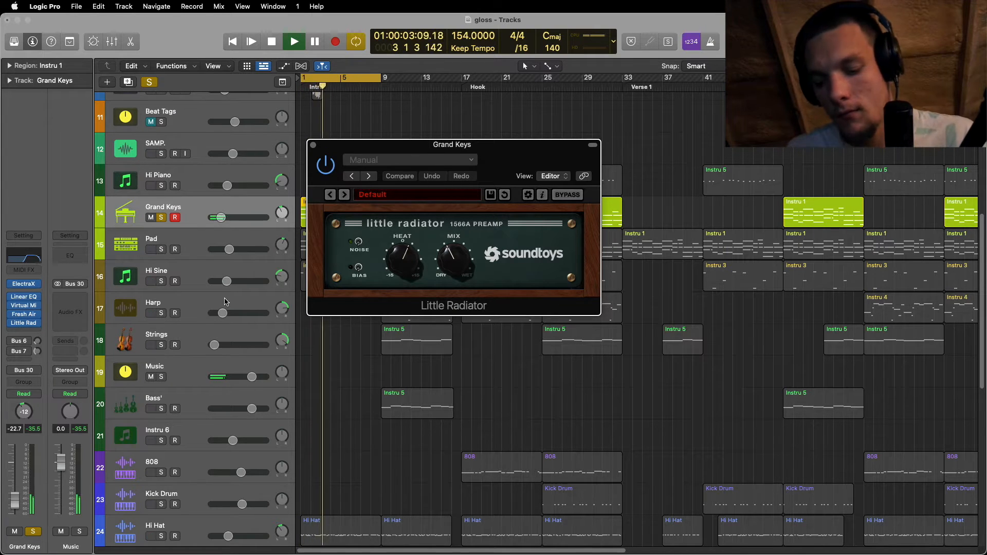
key("space")
left_click(314, 145)
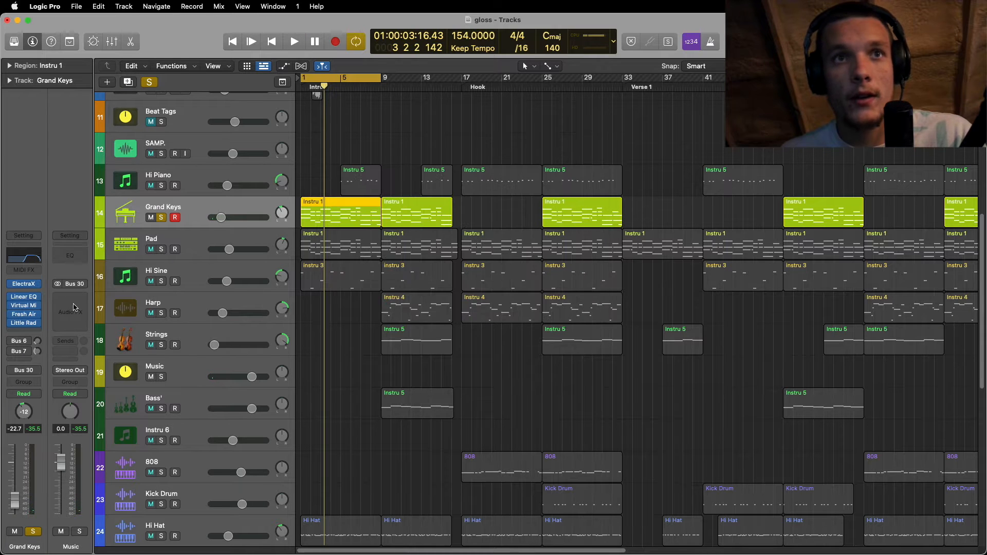
- Turn on the Grand Keys track's Bus 6 send and inspect the VerbSuite Classics reverb on its aux channel
left_click(19, 342)
left_click(72, 342)
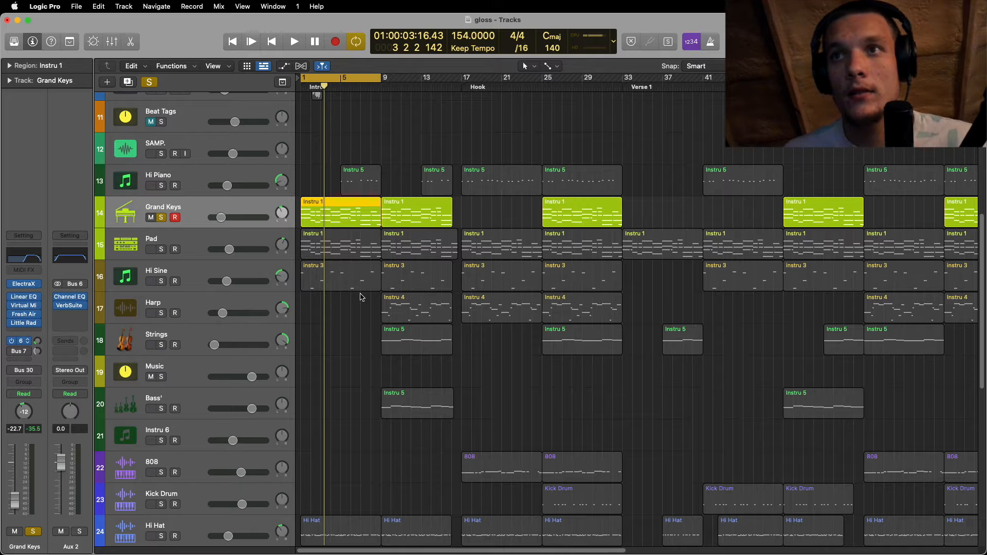
left_click(74, 307)
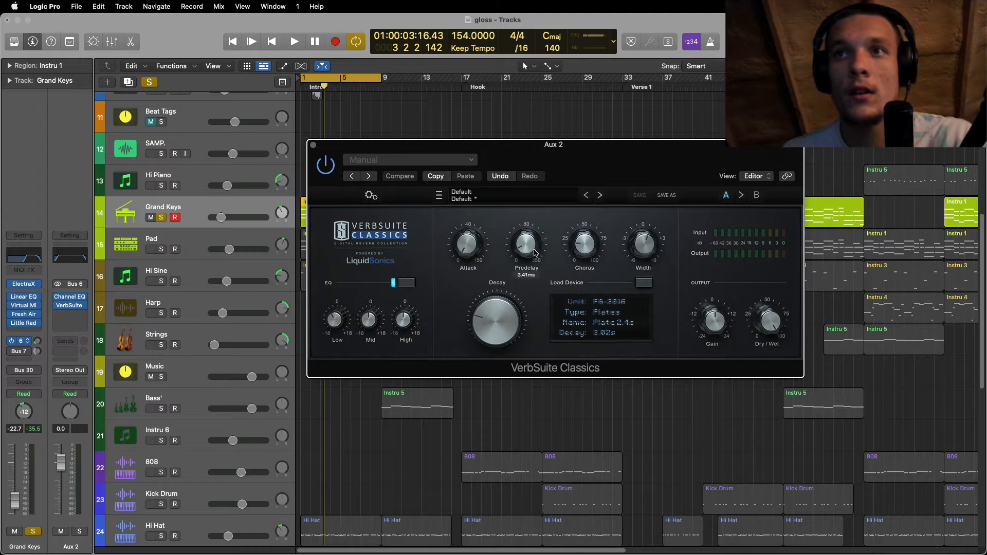
left_click(313, 146)
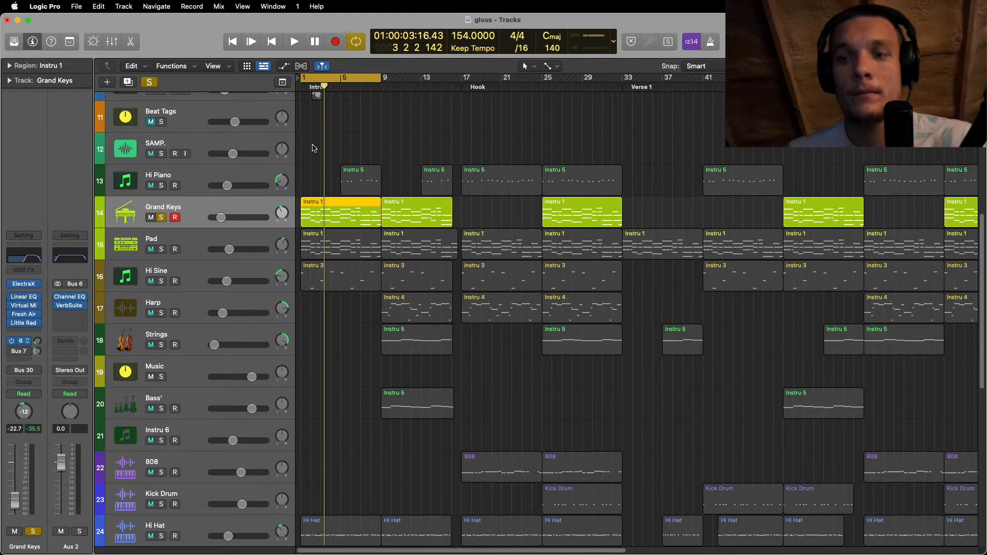
- Audition the Grand Keys track from the project start with its Bus 6 and Bus 7 sends active
key("Return")
key("space")
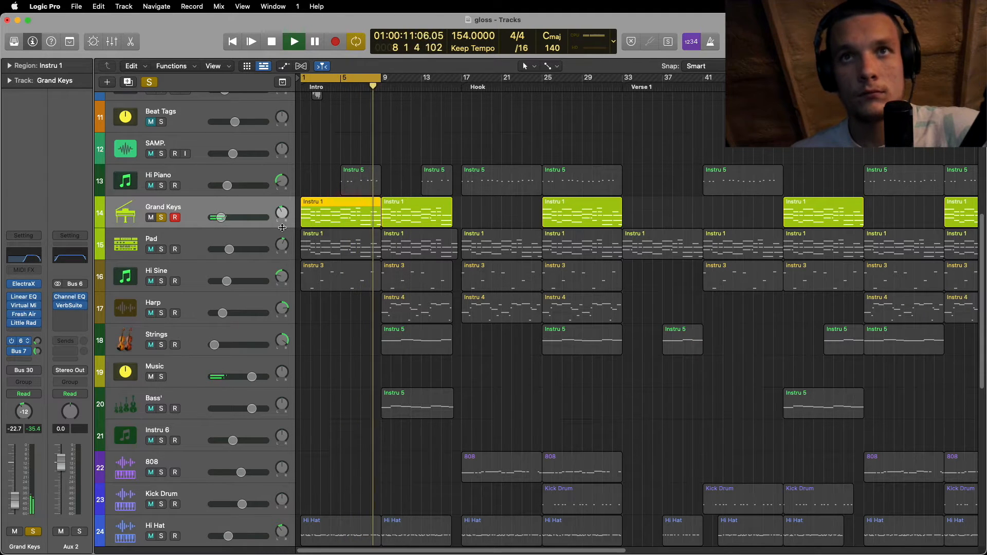
key("space")
- Solo the Pad track instead of Grand Keys and audition it with all its effects and sends bypassed
left_click(160, 249)
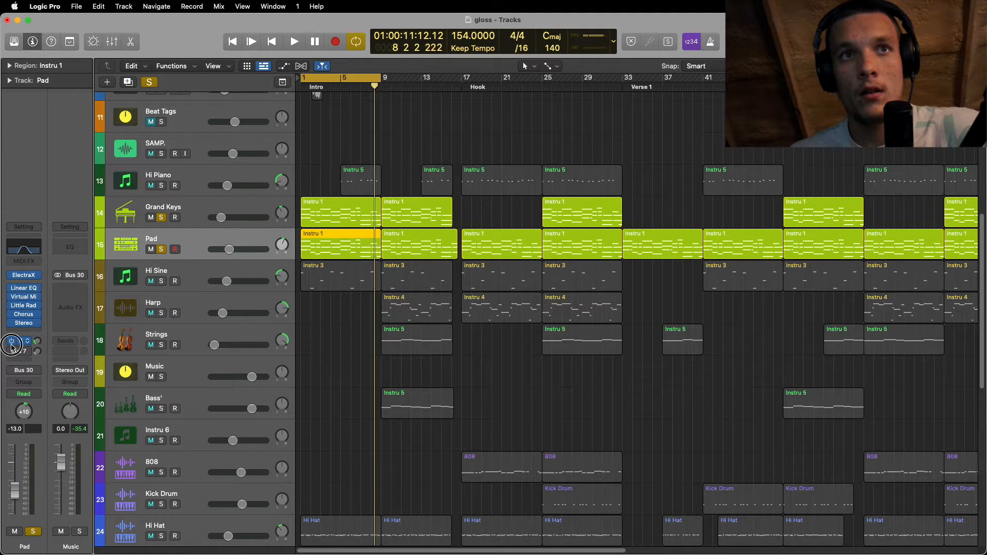
mouse_move(11, 307)
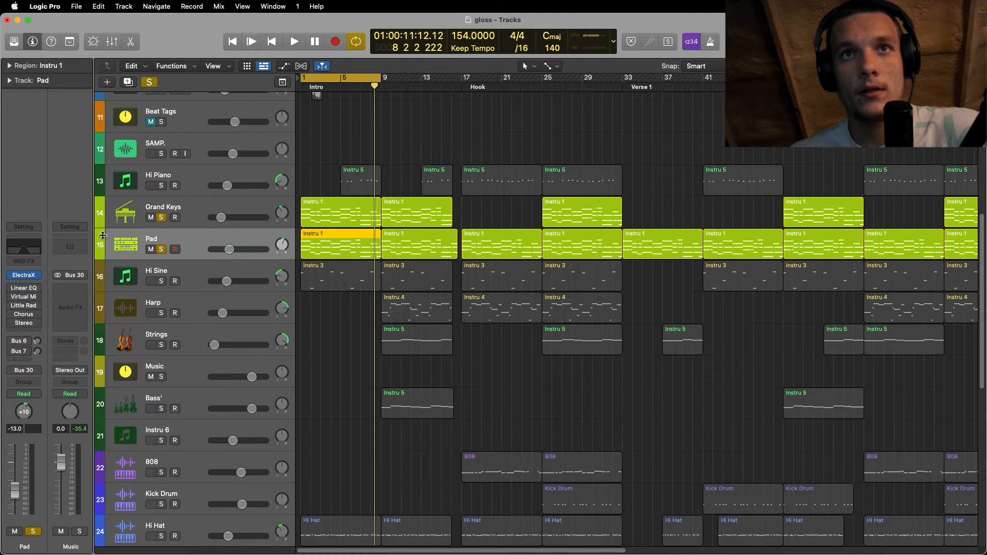
left_click(161, 218)
key("space")
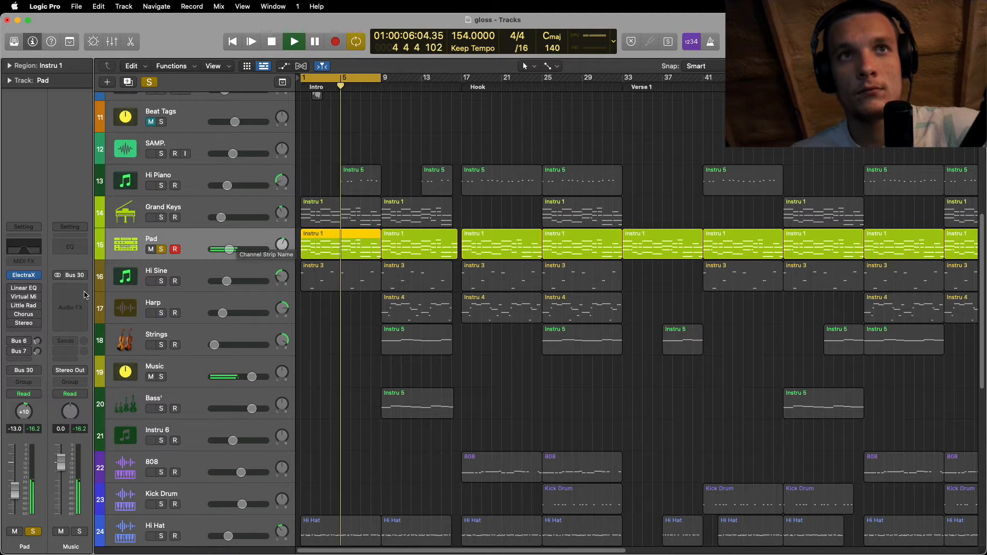
left_click(343, 358)
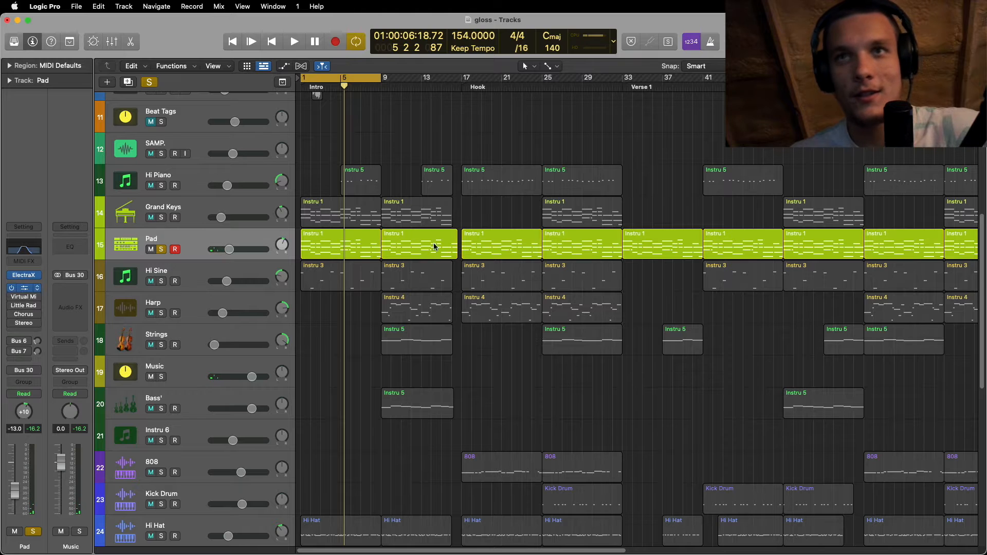
- Compare the Pad track with its Linear Phase EQ bypassed and active during playback, and close the EQ window
left_click_drag(664, 305, 695, 207)
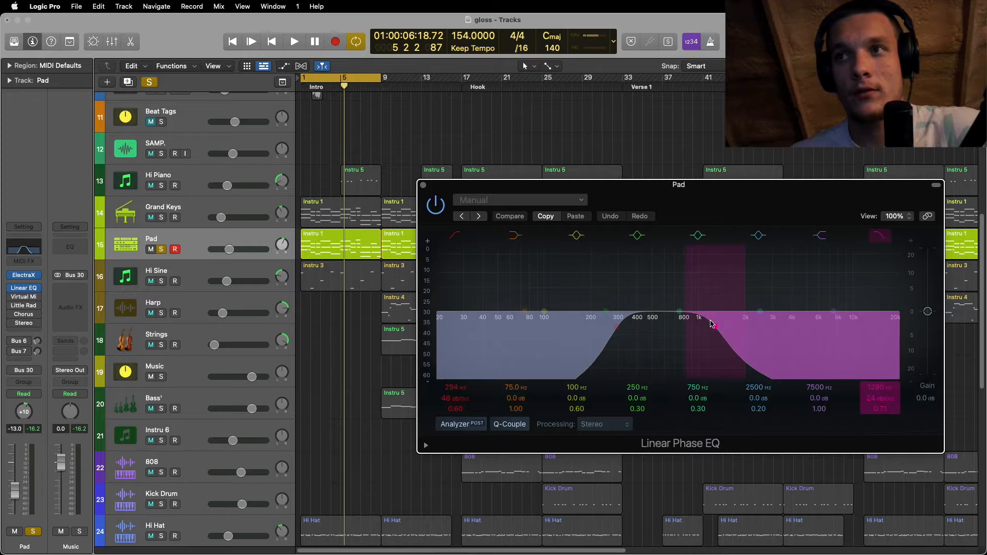
left_click_drag(447, 189, 451, 117)
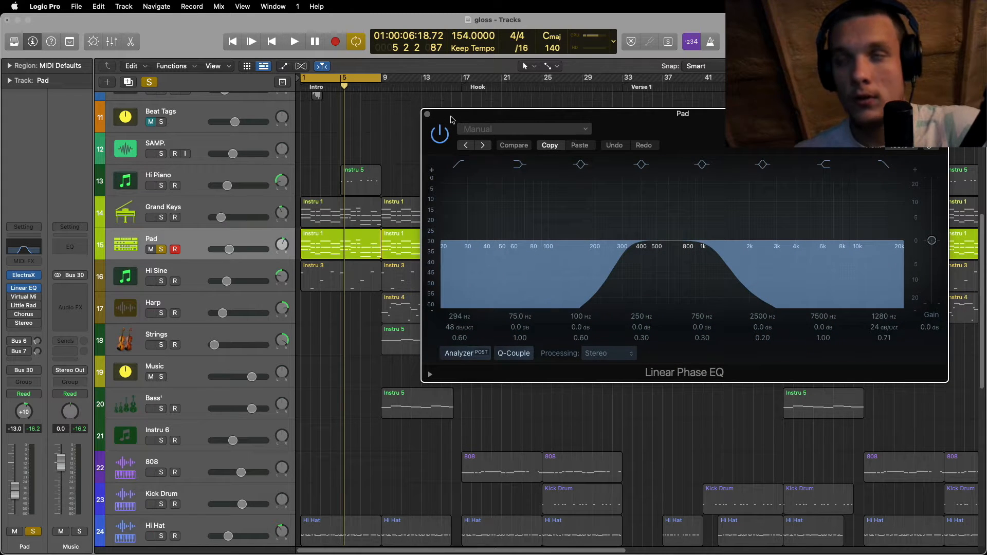
key("space")
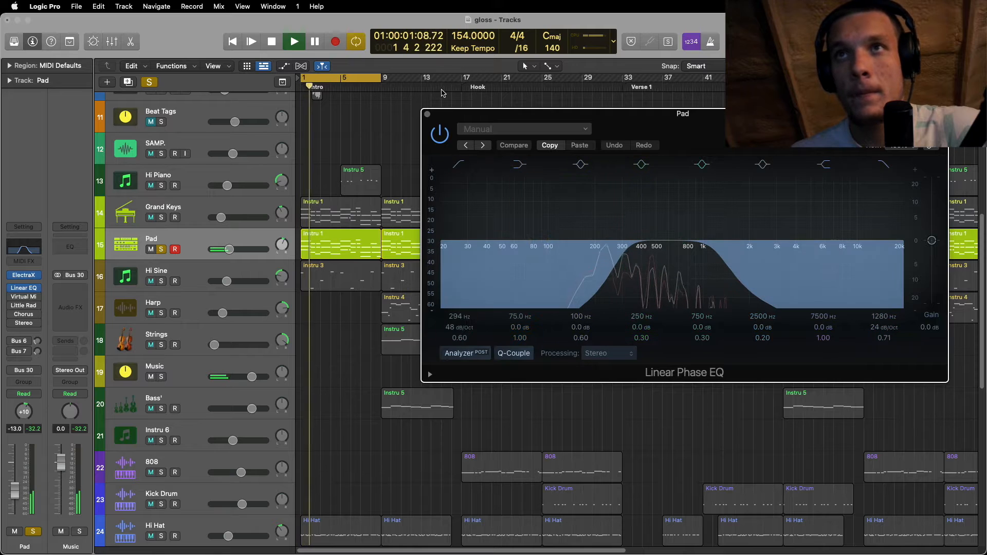
left_click(439, 134)
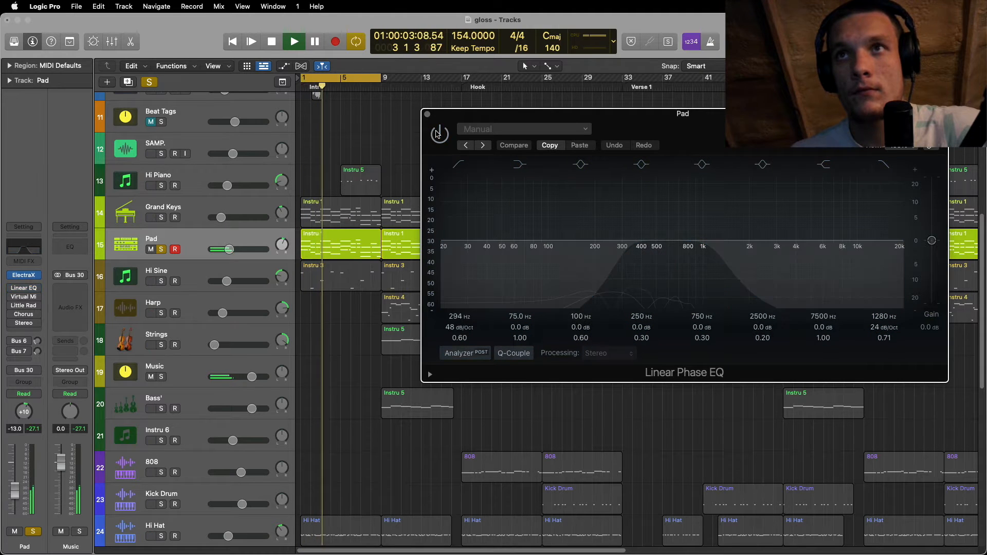
left_click(438, 134)
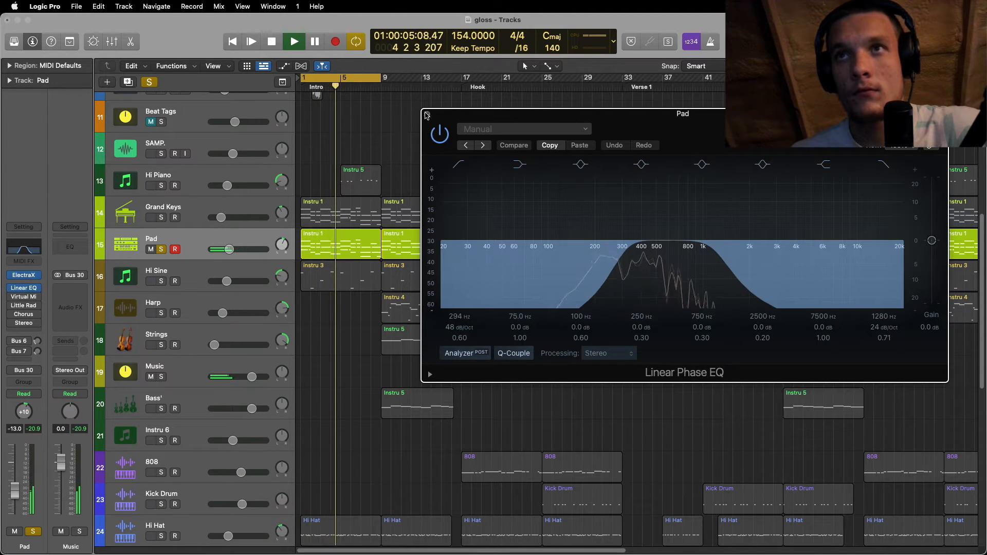
key("space")
left_click(426, 114)
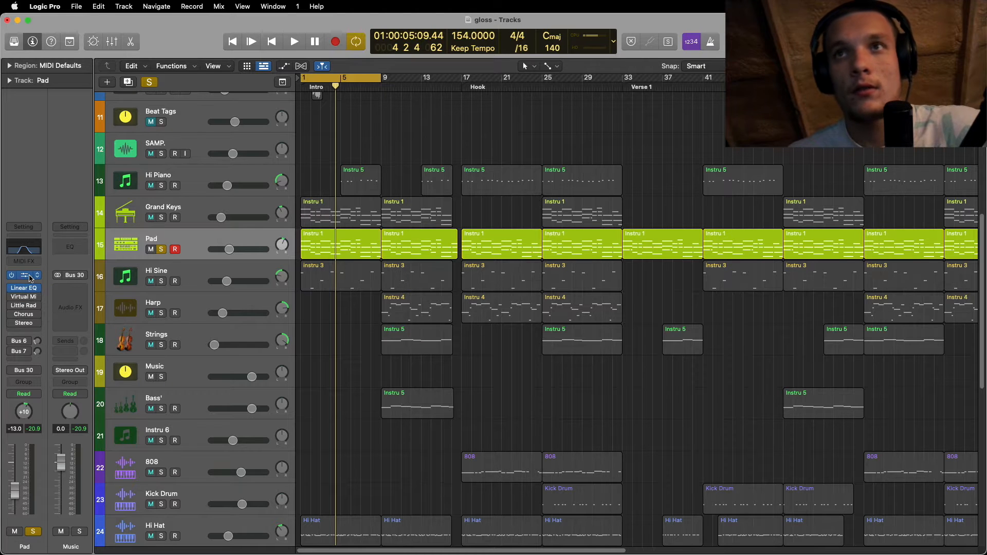
- Inspect the Pad track's ElectraX synth settings, switching the view to Synth 2 and Synth 4, and close the plug-in window
left_click(24, 275)
left_click_drag(416, 98, 542, 123)
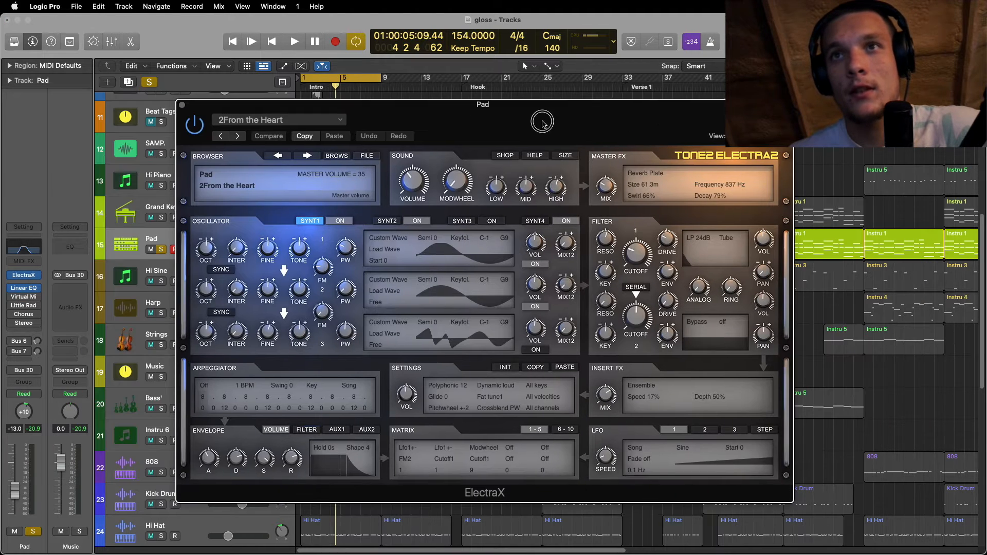
left_click(387, 221)
left_click(533, 221)
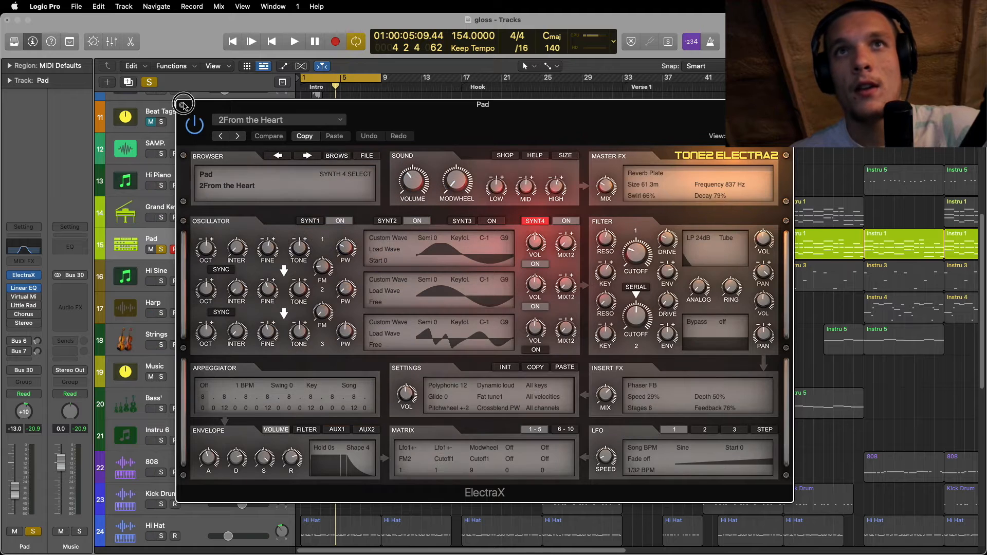
left_click(183, 104)
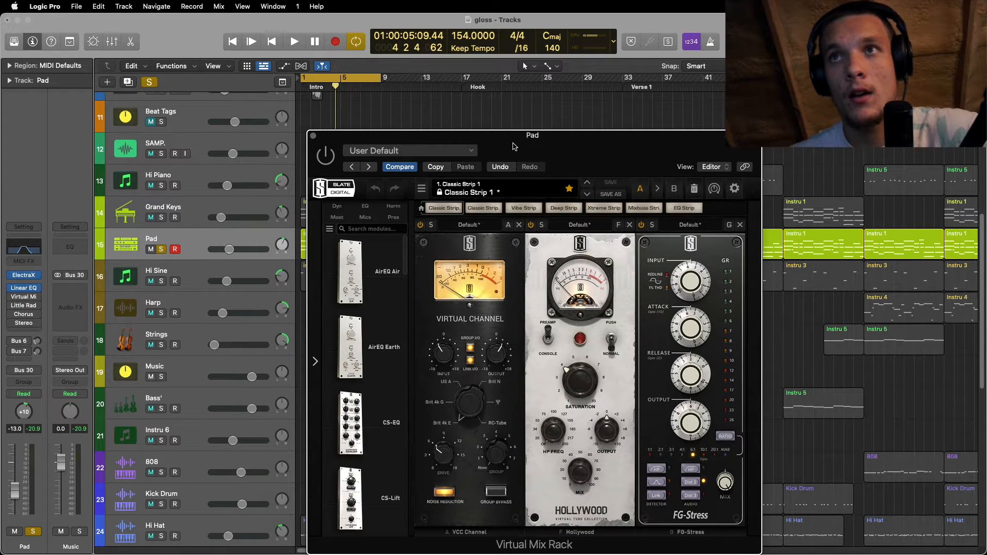
- Re-enable the Virtual Mix Rack on the Pad track, audition it from the project start, and close its window
left_click_drag(513, 146, 588, 124)
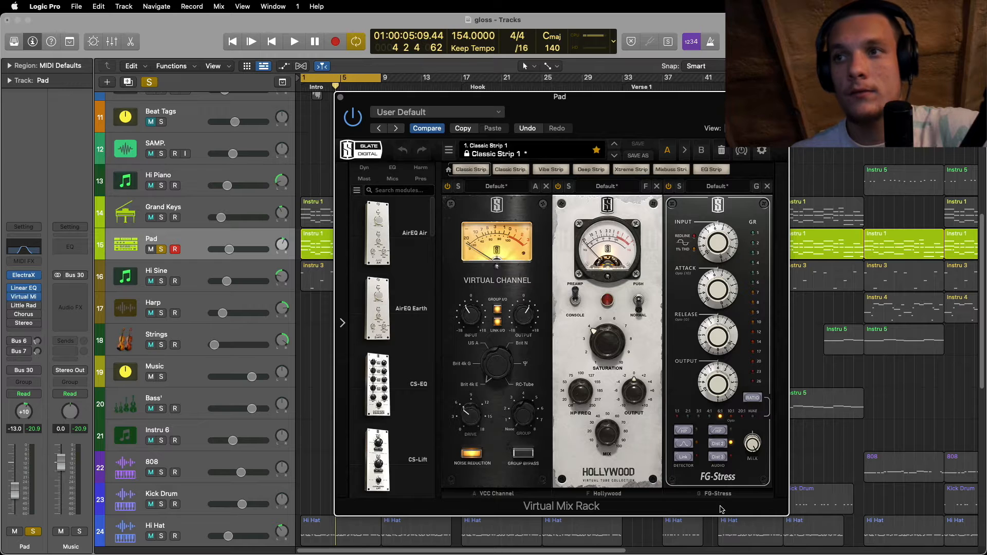
key("Return")
key("space")
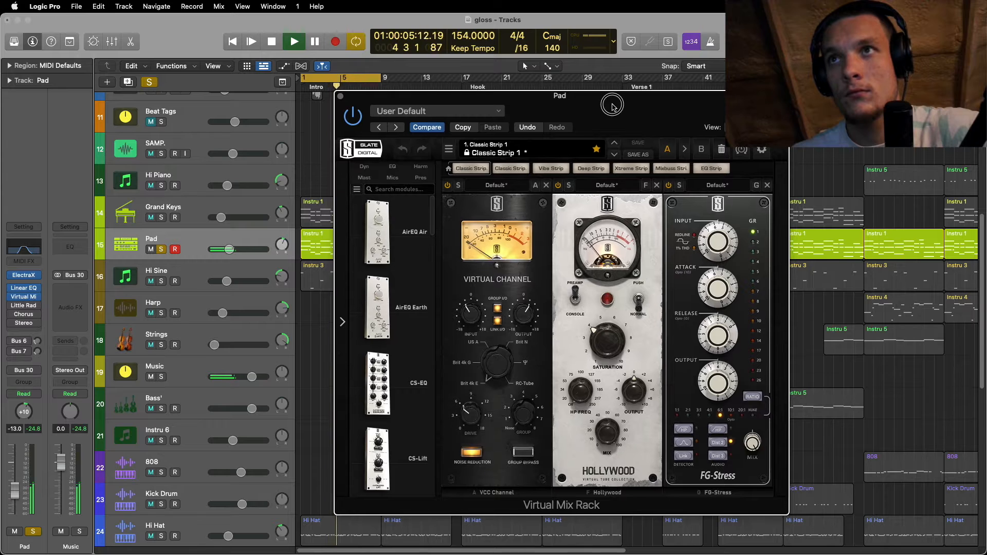
left_click_drag(490, 128, 633, 113)
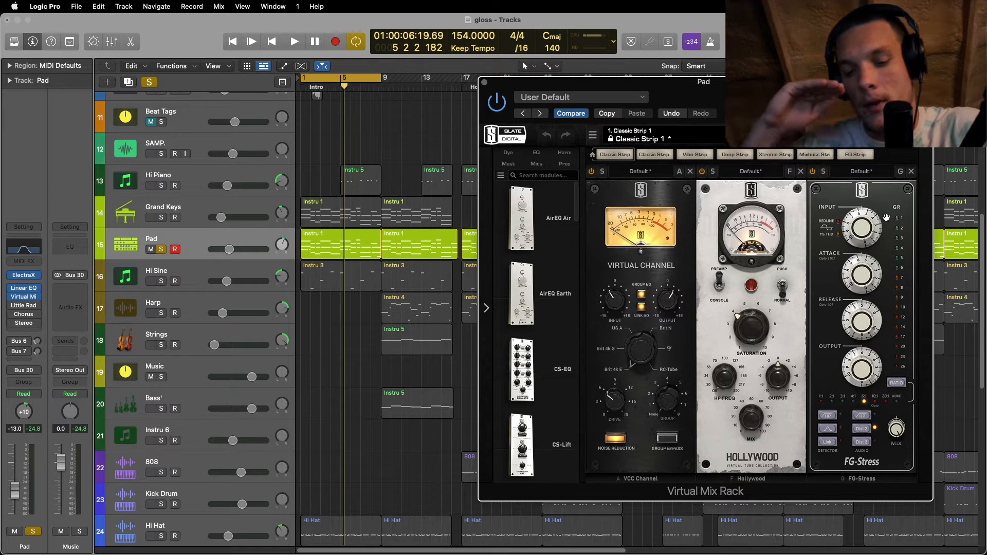
left_click(484, 83)
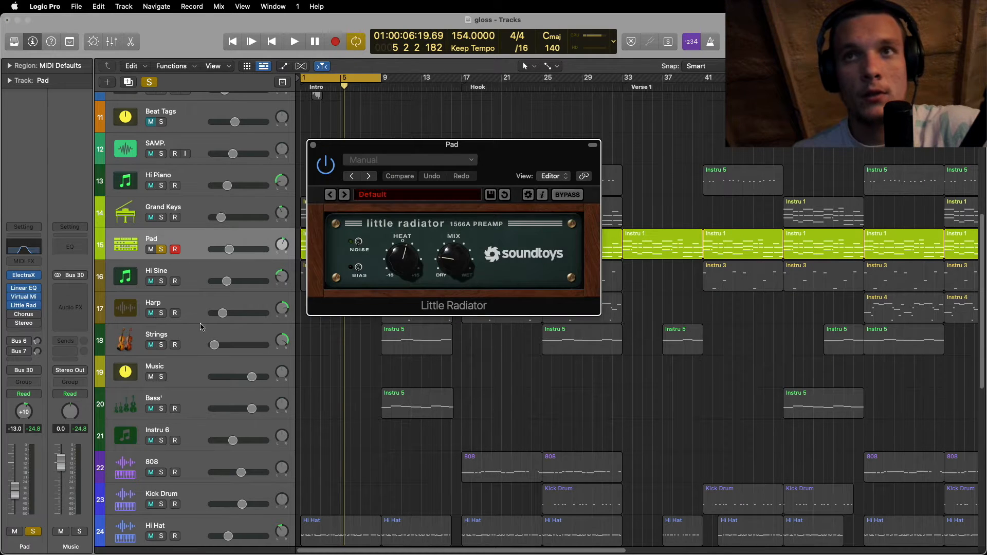
- Re-enable the Little Radiator preamp on the Pad track and audition the track with it active
left_click_drag(516, 156, 678, 150)
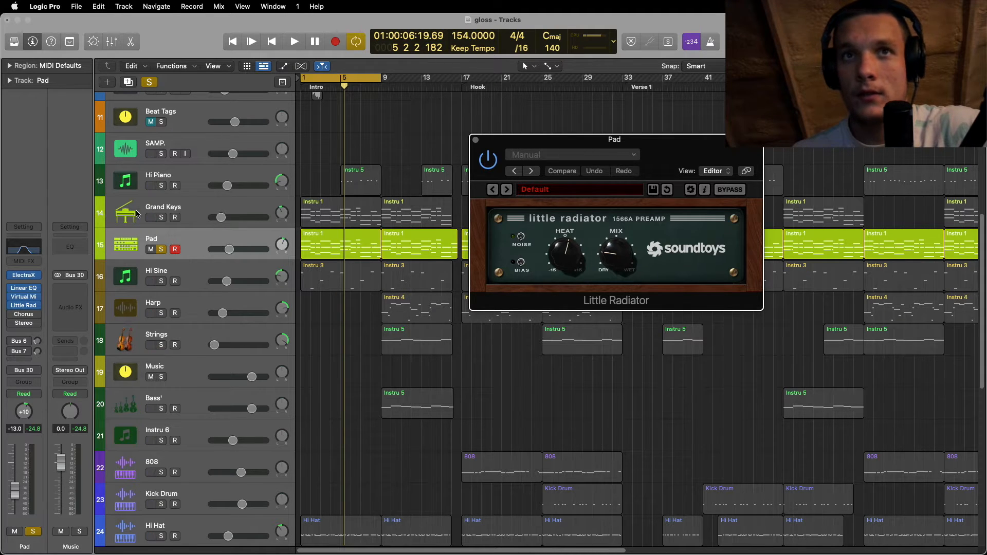
left_click(334, 243)
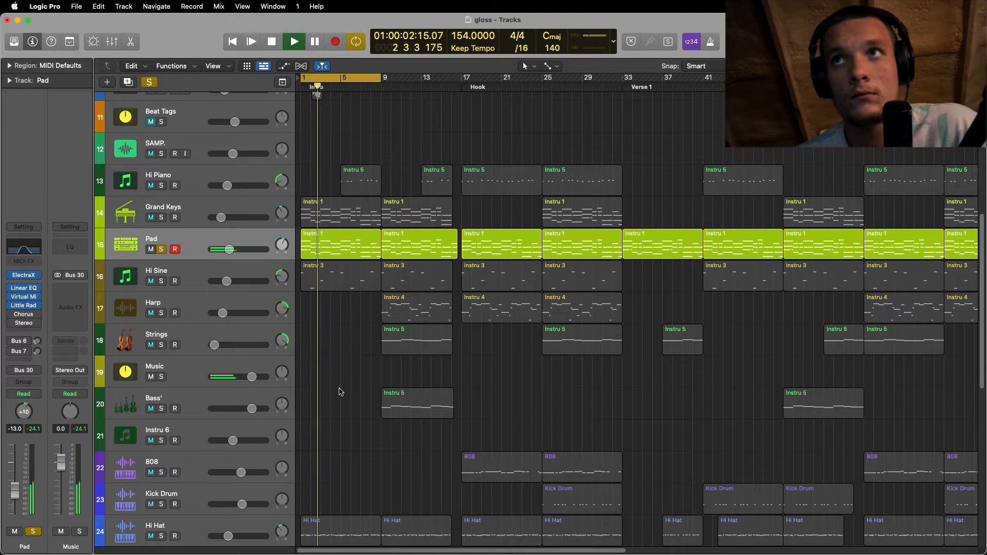
mouse_move(11, 317)
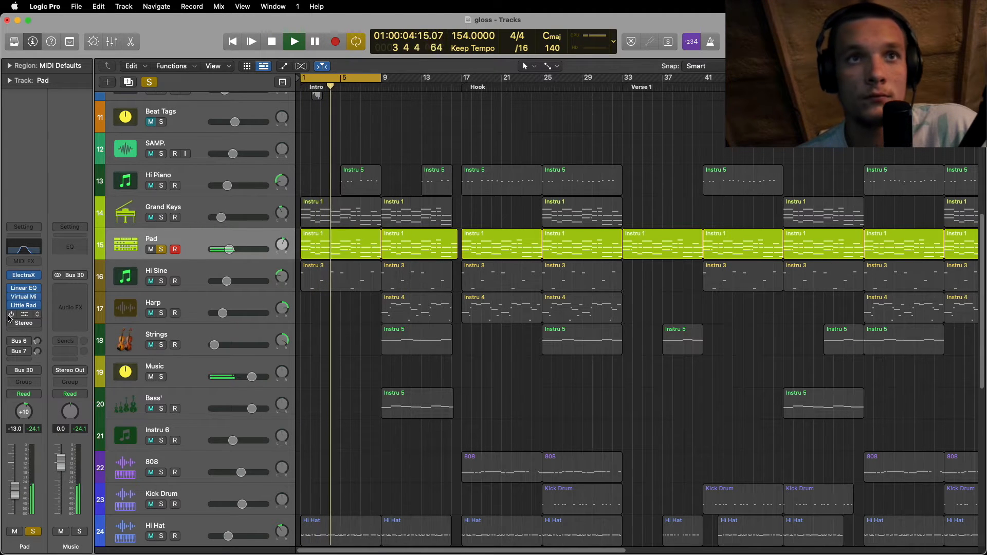
key("space")
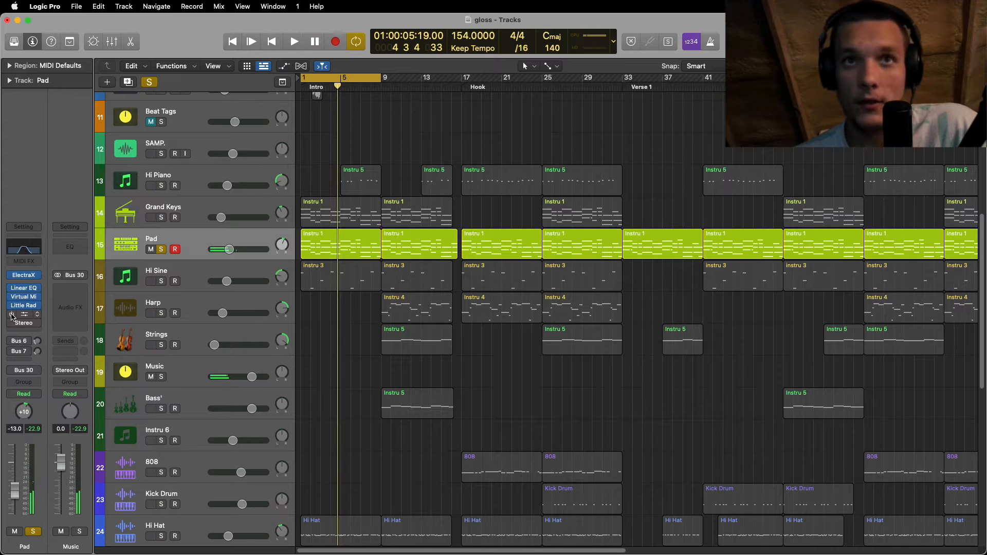
- Re-enable the Chorus effect on the Pad track, audition it from the project start, and close its window
left_click(23, 314)
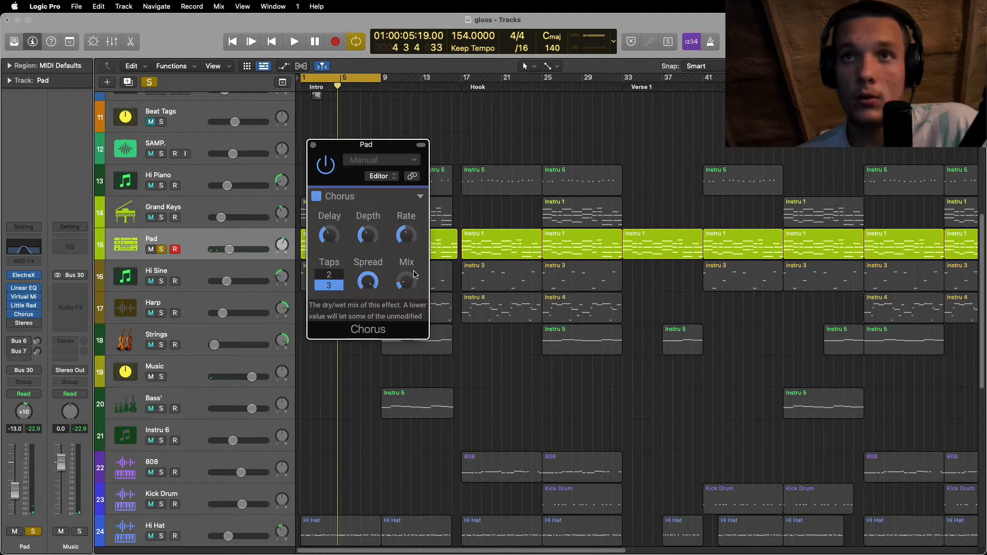
left_click_drag(356, 152, 716, 234)
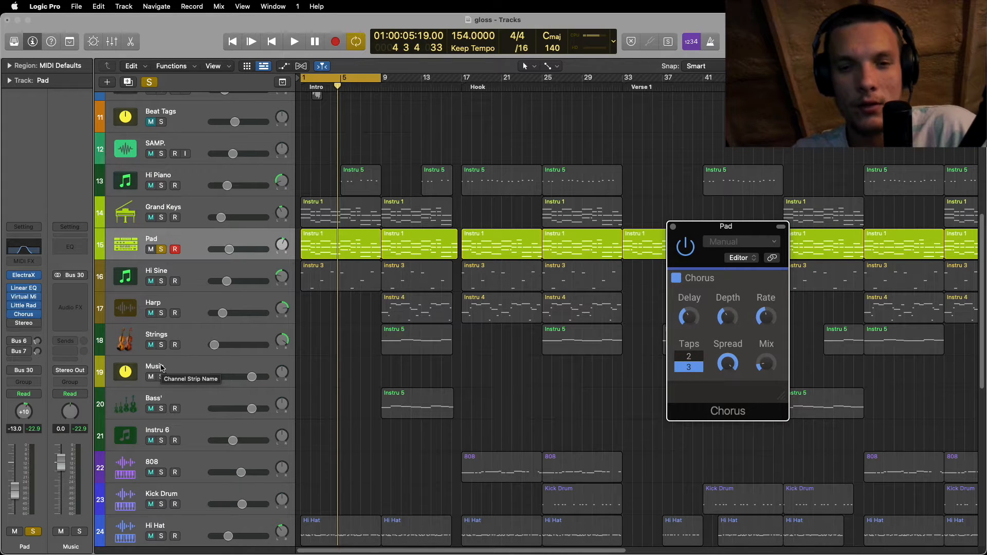
key("Return")
key("space")
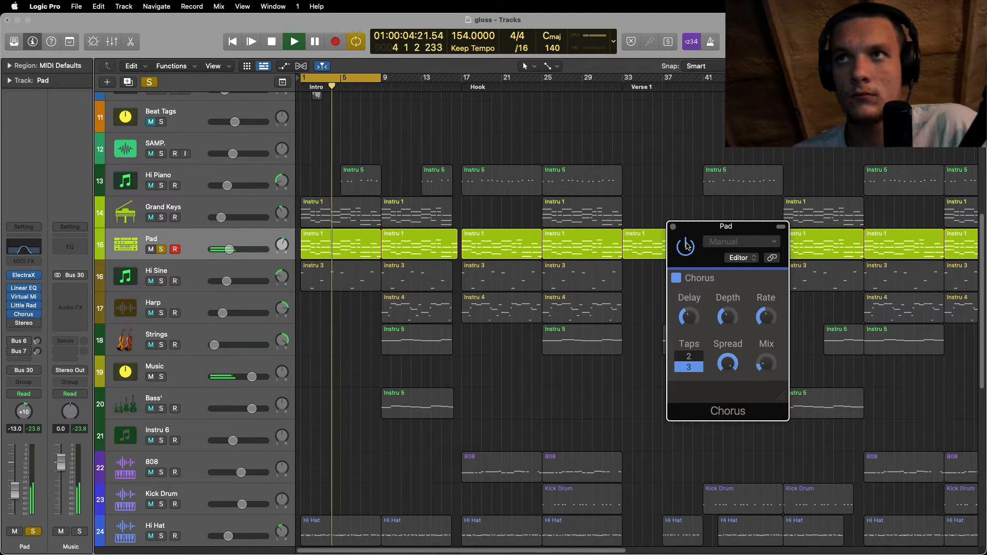
key("space")
left_click(672, 226)
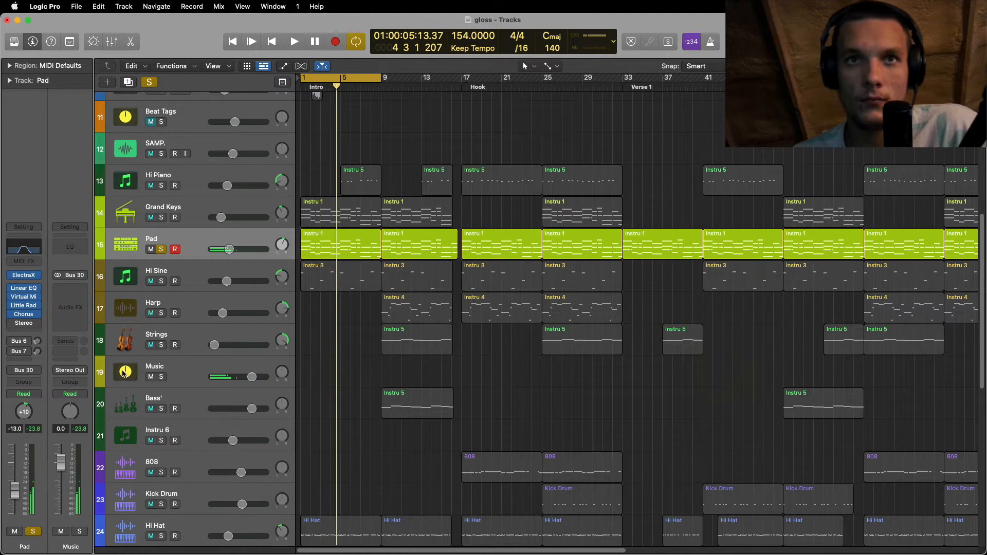
- Re-enable the Stereo effect on the Pad track, examine its Width control, and audition the widened sound
left_click(24, 323)
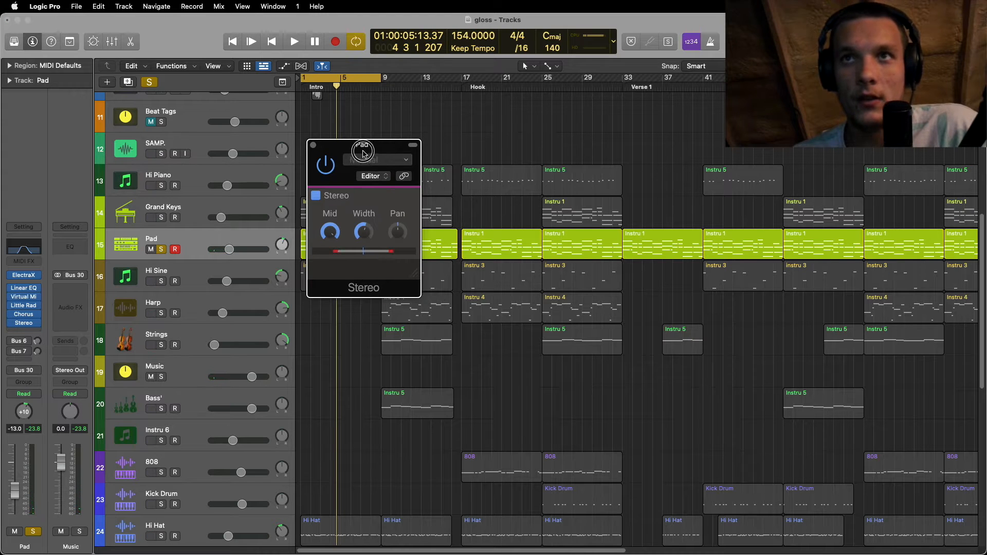
left_click_drag(363, 153, 543, 210)
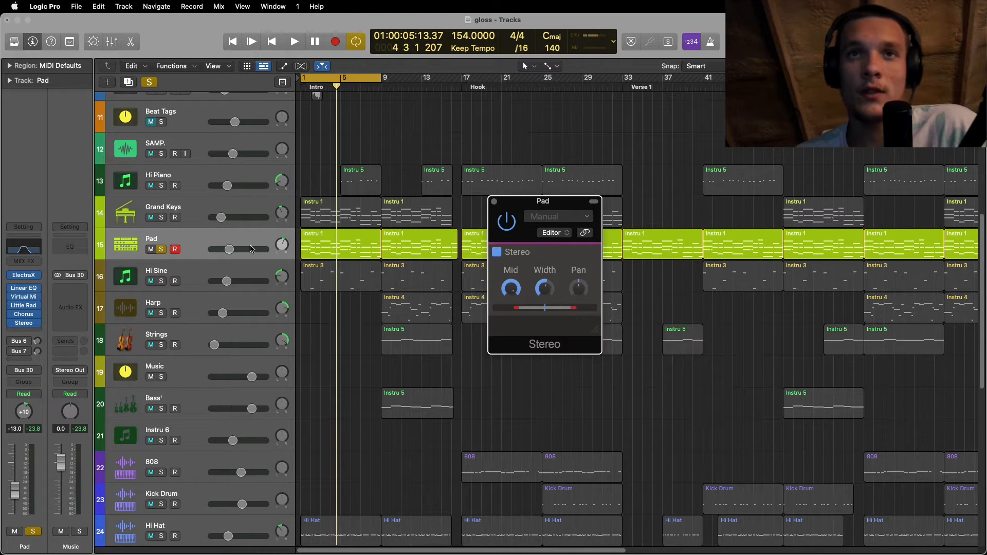
mouse_move(544, 288)
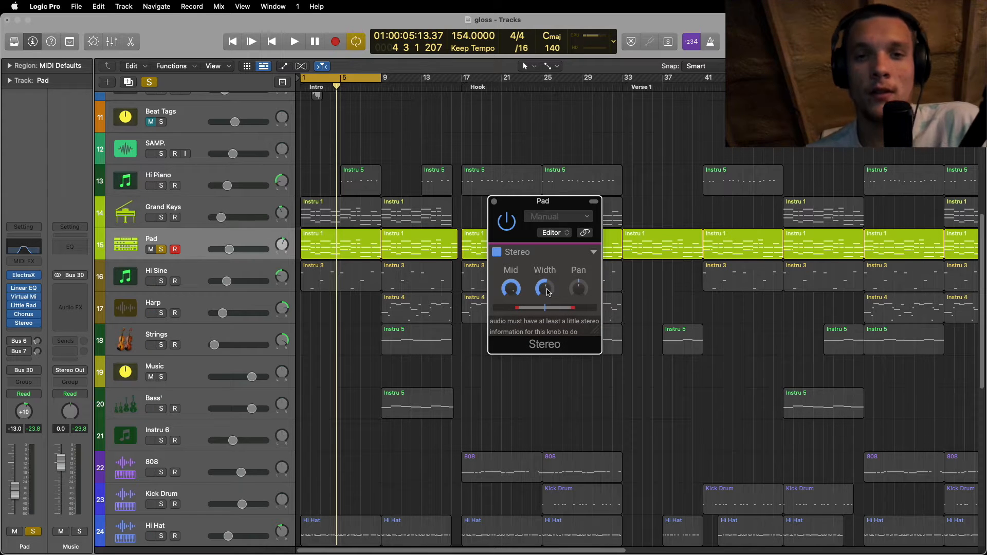
left_click_drag(511, 210, 648, 165)
key("space")
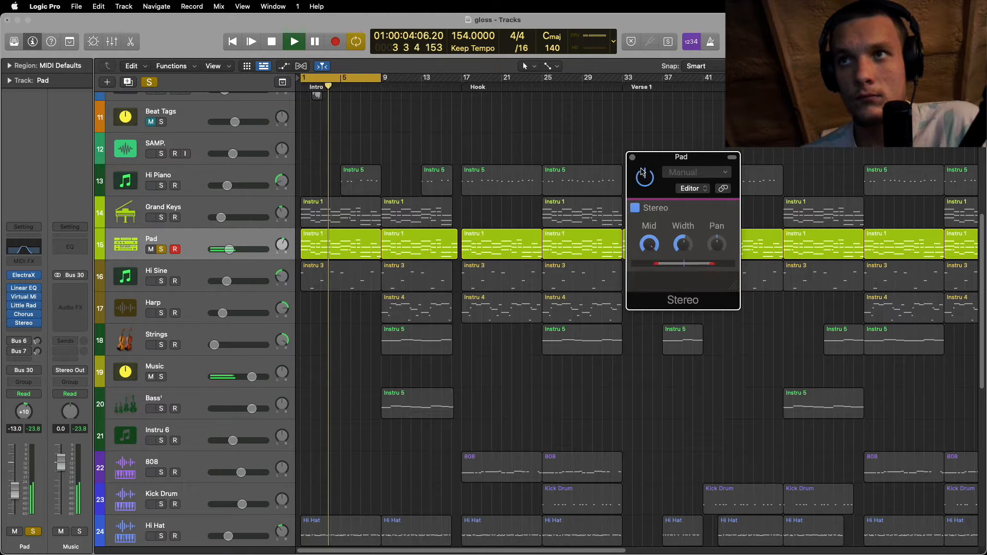
key("space")
left_click(632, 158)
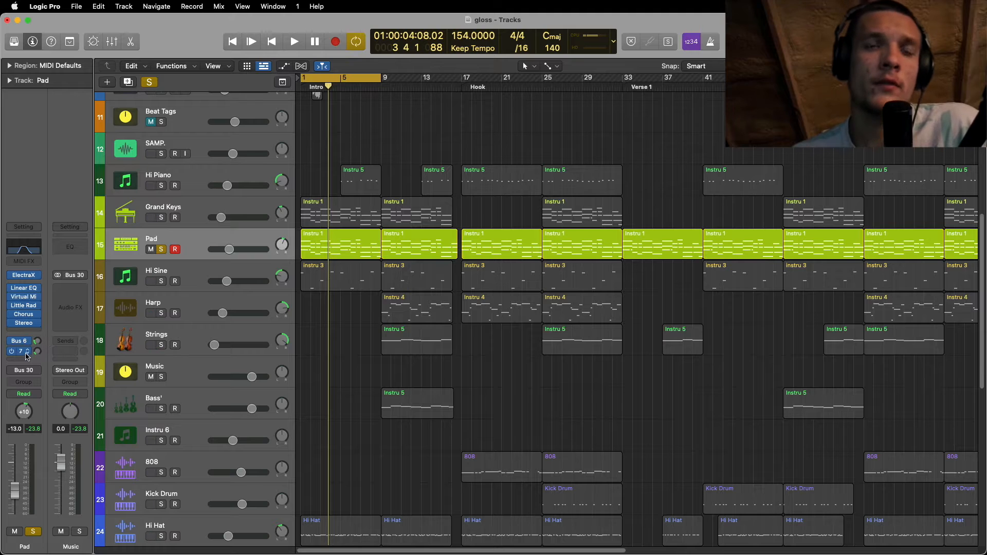
- Turn on the Pad track's Bus 6 and Bus 7 sends and audition the track with them active
key("space")
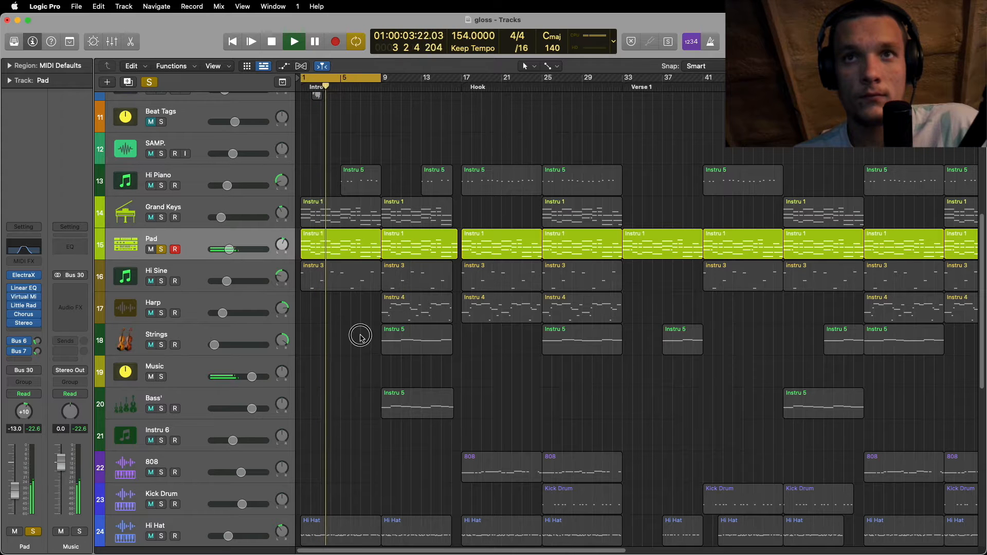
key("space")
- Solo the Hi Sine track instead of Pad and select it to show its channel strip
left_click(161, 250)
left_click(161, 282)
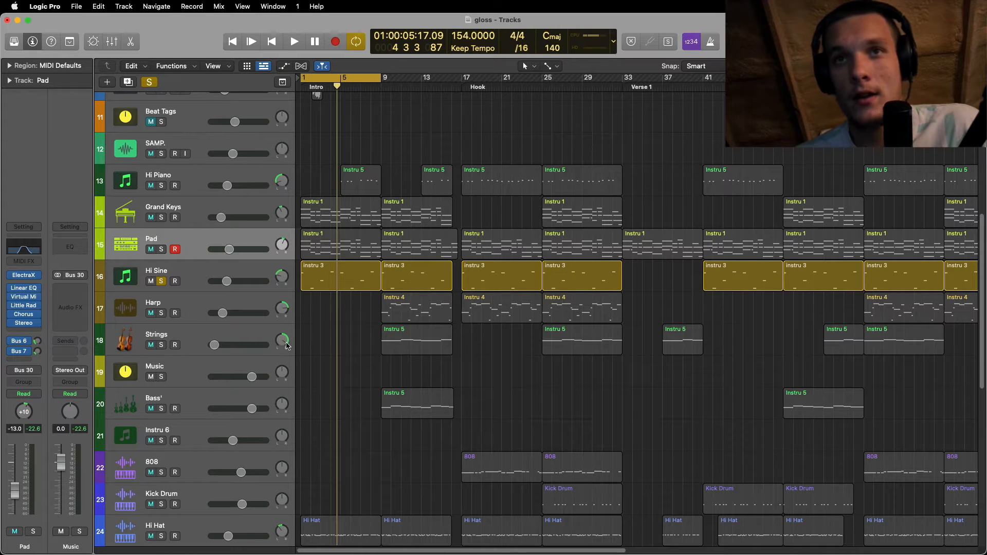
left_click(198, 273)
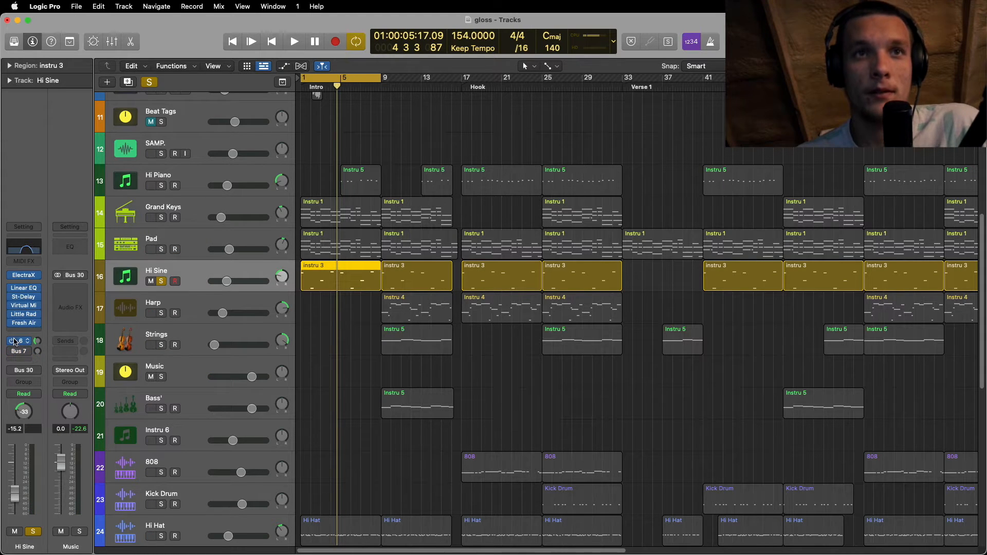
- Open the first Hi Sine region in the Piano Roll and audition it with all effects and sends bypassed
double_click(338, 280)
key("space")
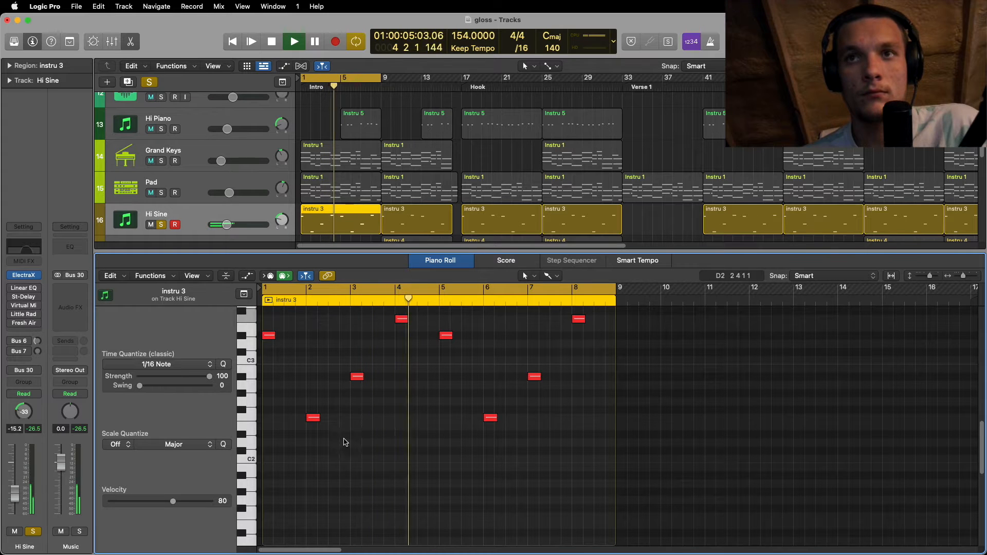
key("space")
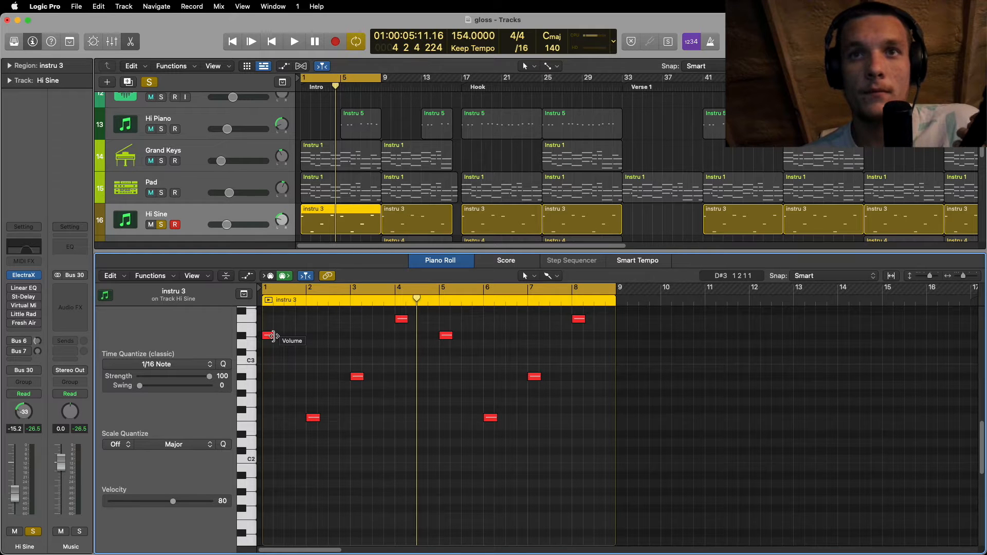
- Lengthen the first D#3 note of the Hi Sine region to fill bar 1 and audition it from the start
mouse_move(273, 336)
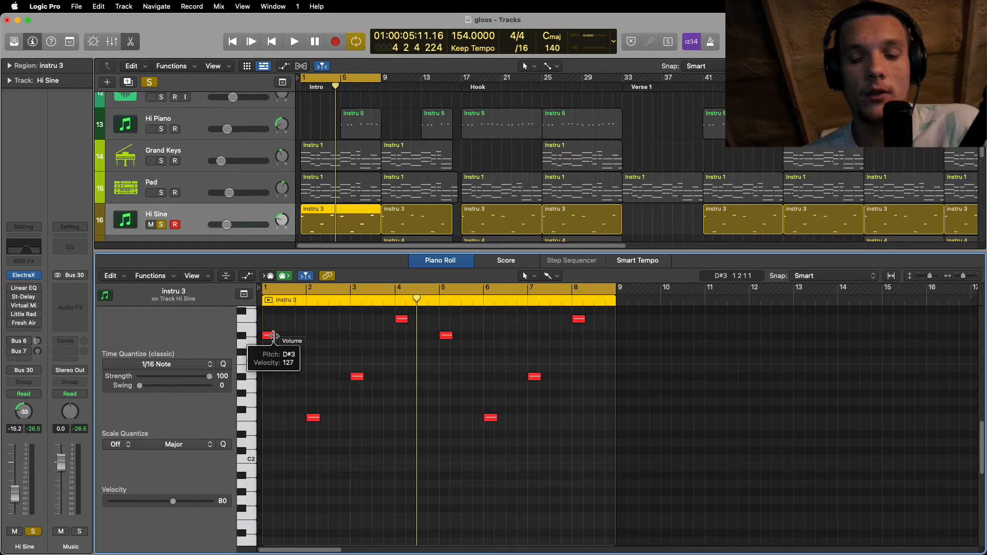
left_click_drag(273, 336, 306, 336)
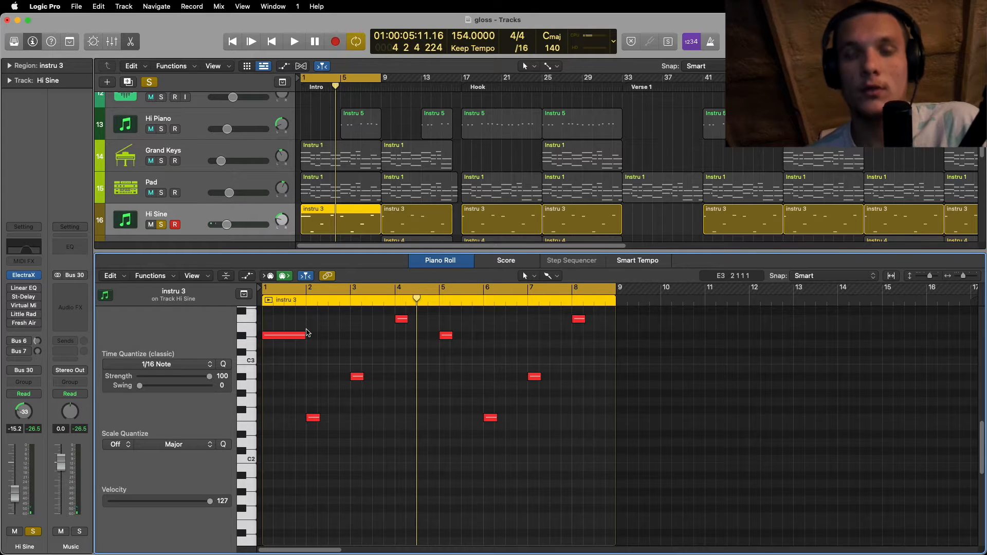
key("Return")
key("space")
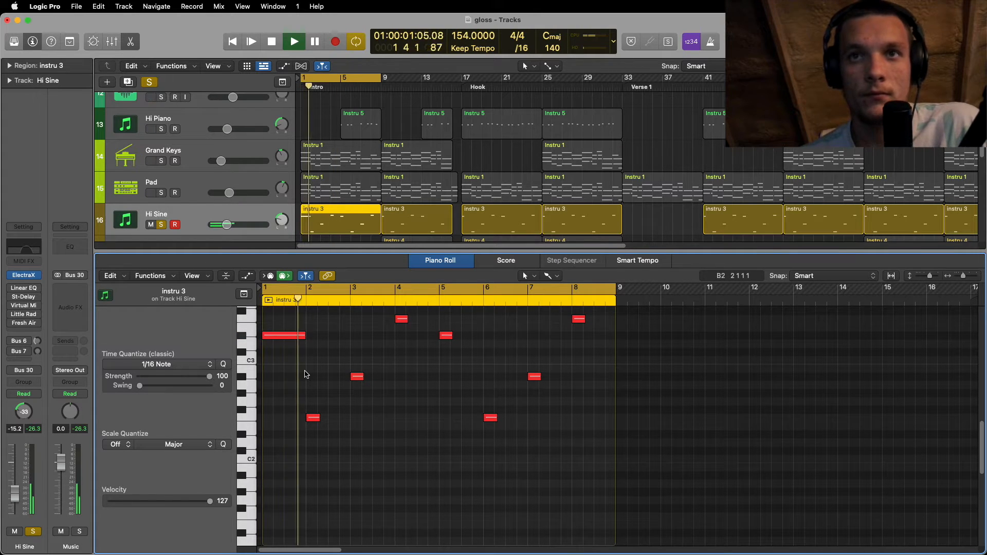
key("space")
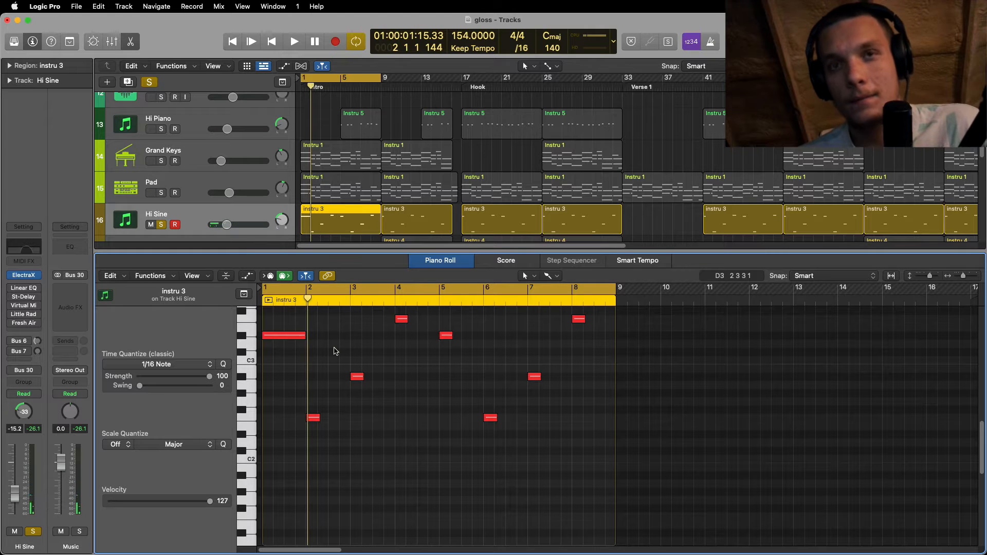
- Shorten the first D#3 note back to match the region's other short notes and audition it from the start
left_click_drag(305, 335, 275, 335)
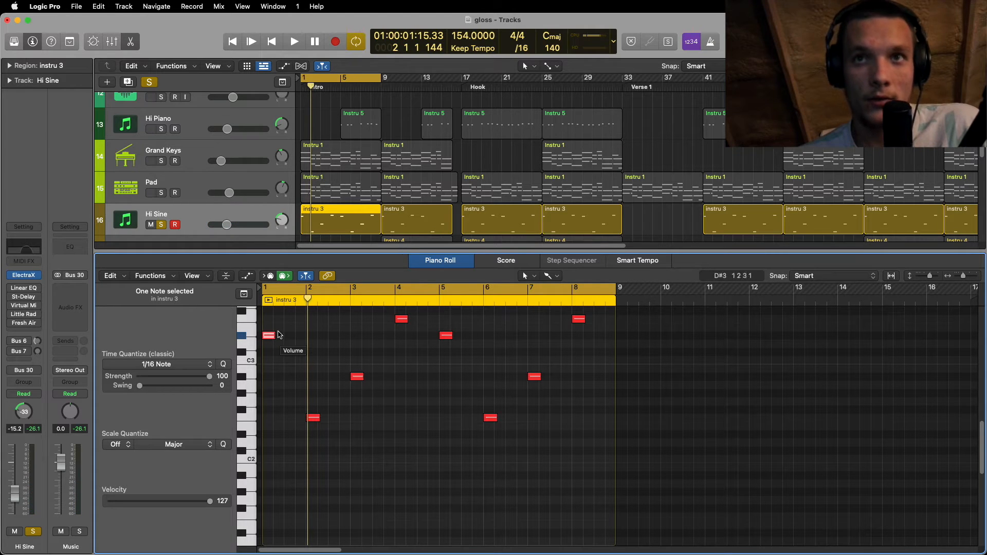
left_click(357, 341)
key("space")
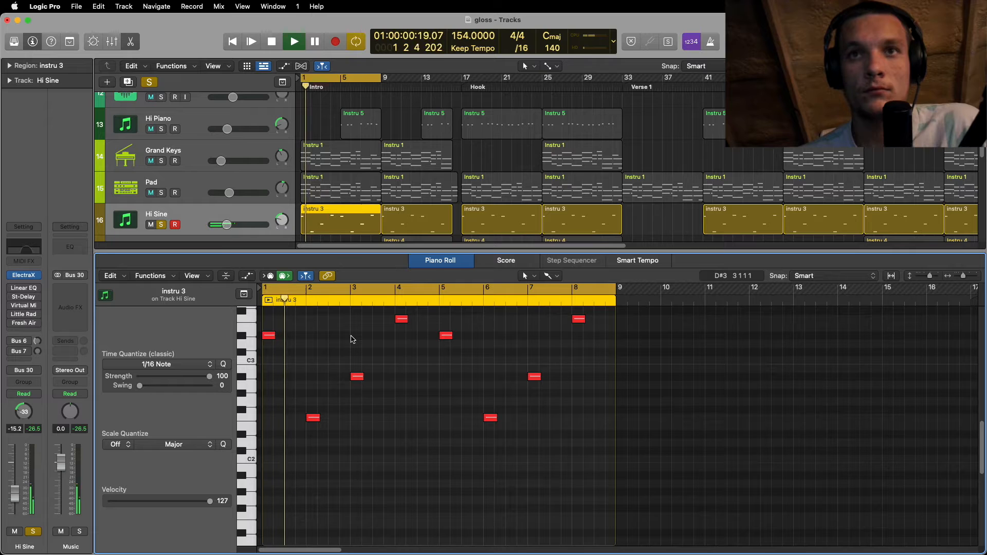
key("space")
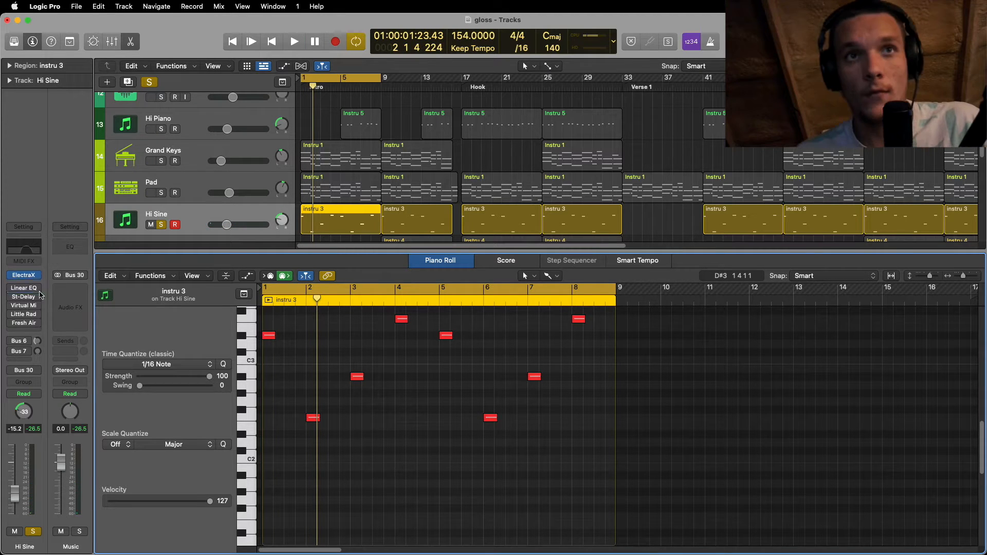
- Re-enable the Linear Phase EQ on the Hi Sine track and audition its filtering with the EQ window open
left_click(24, 288)
left_click_drag(616, 146, 686, 145)
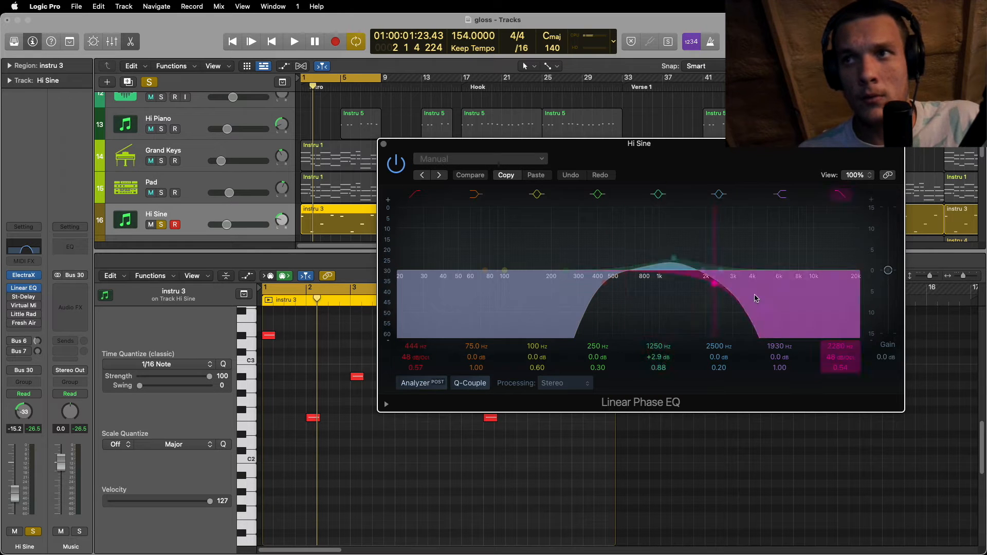
left_click_drag(671, 153, 646, 113)
key("space")
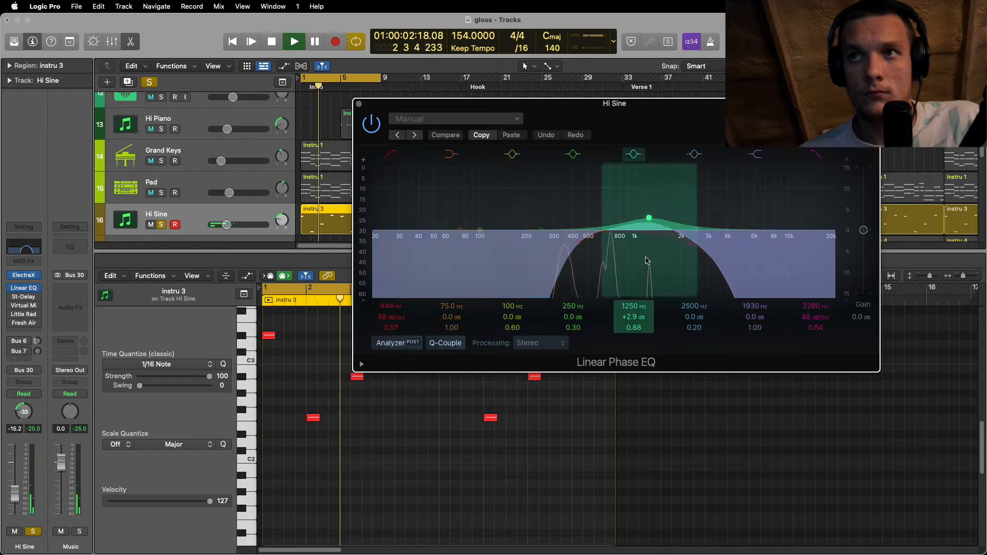
key("space")
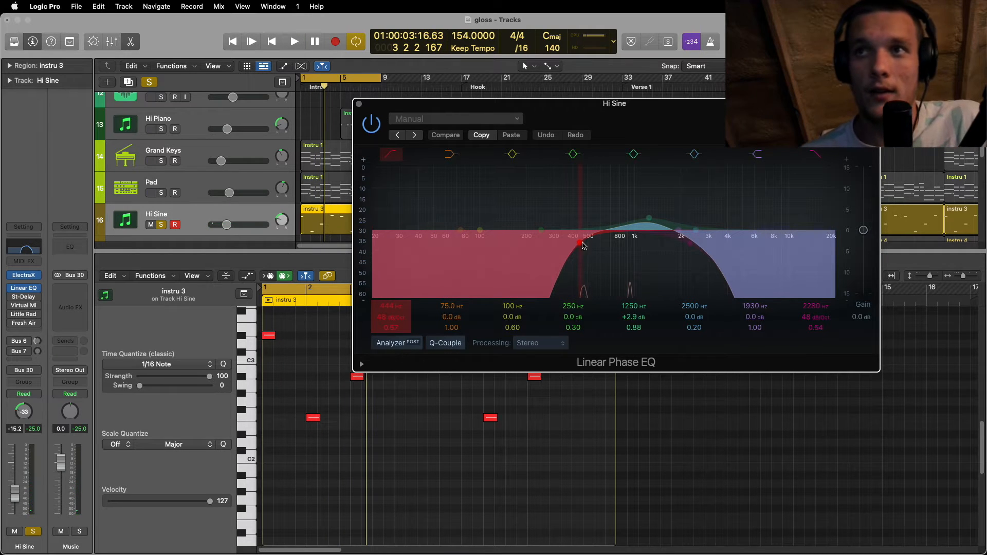
- Re-enable the Stereo Delay on the Hi Sine track and check it against the delay on the Bus 7 aux
left_click(26, 290)
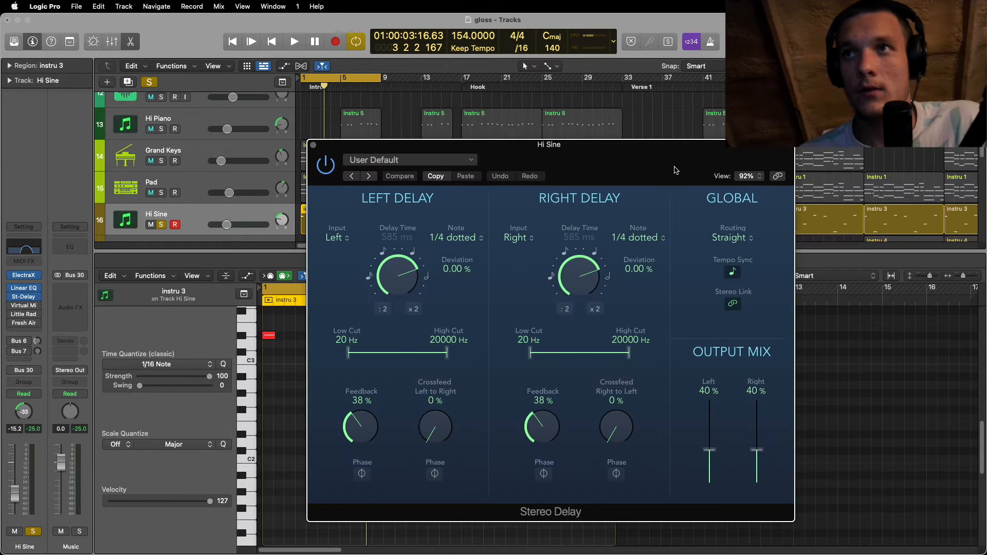
left_click_drag(676, 170, 751, 174)
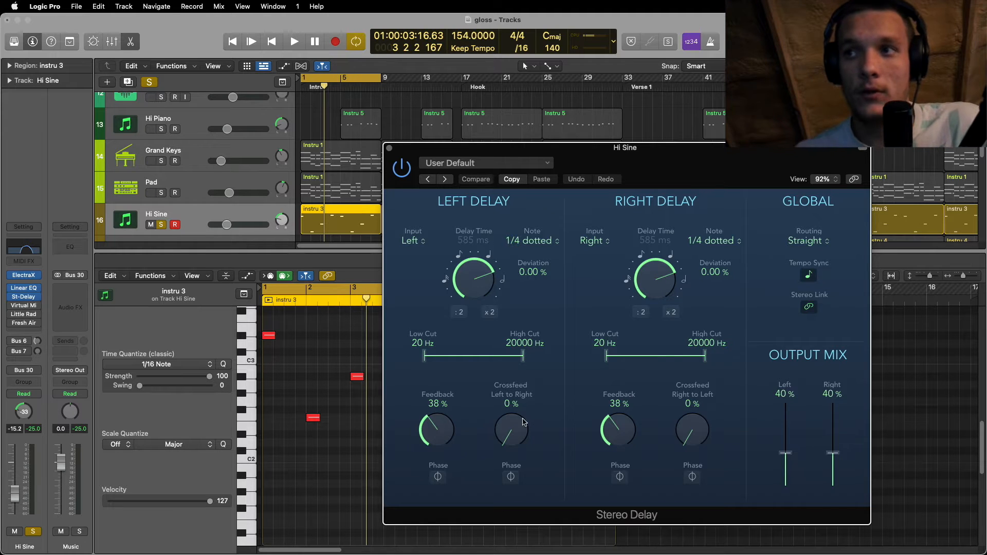
left_click(21, 351)
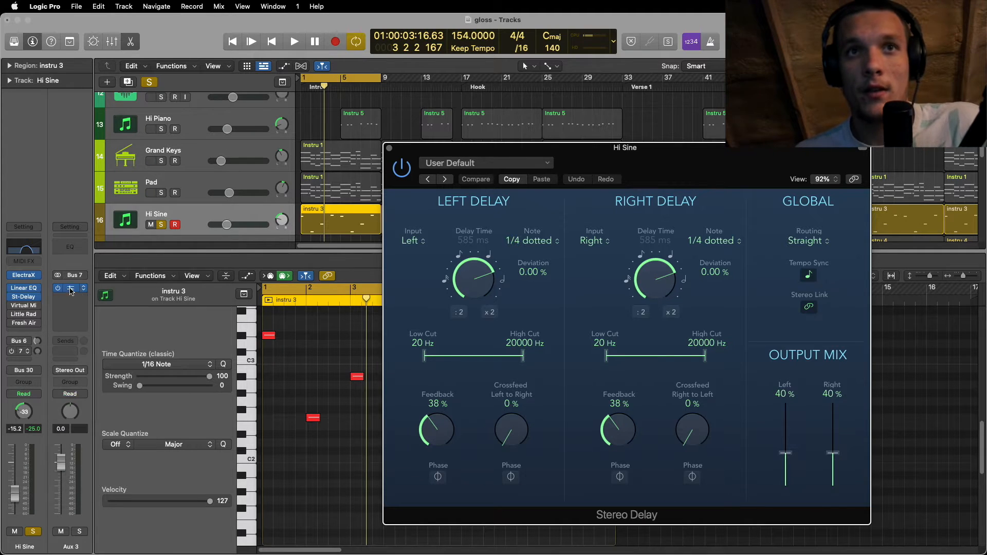
left_click(70, 287)
left_click(313, 145)
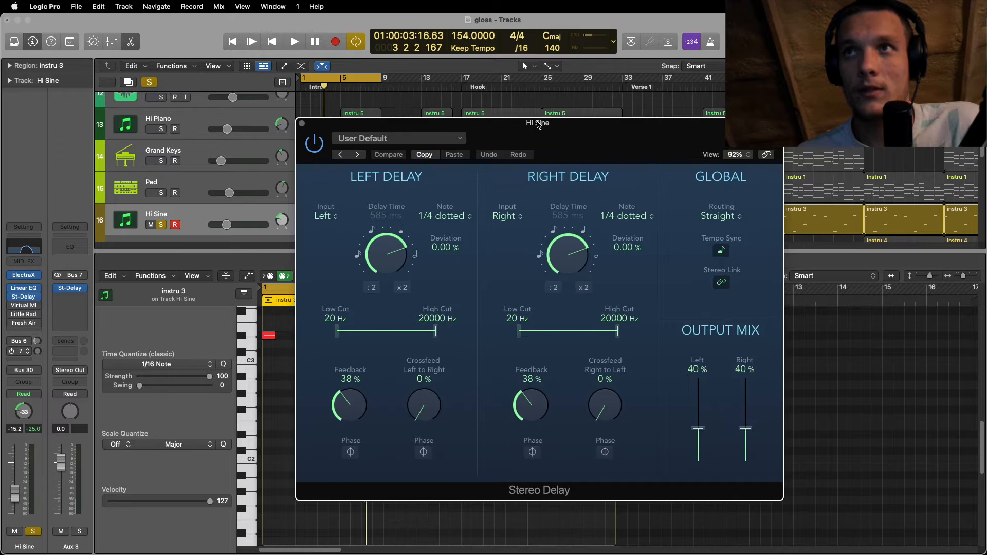
- Audition Hi Sine with its Stereo Delay window open, and close the window
left_click_drag(538, 125, 603, 97)
key("space")
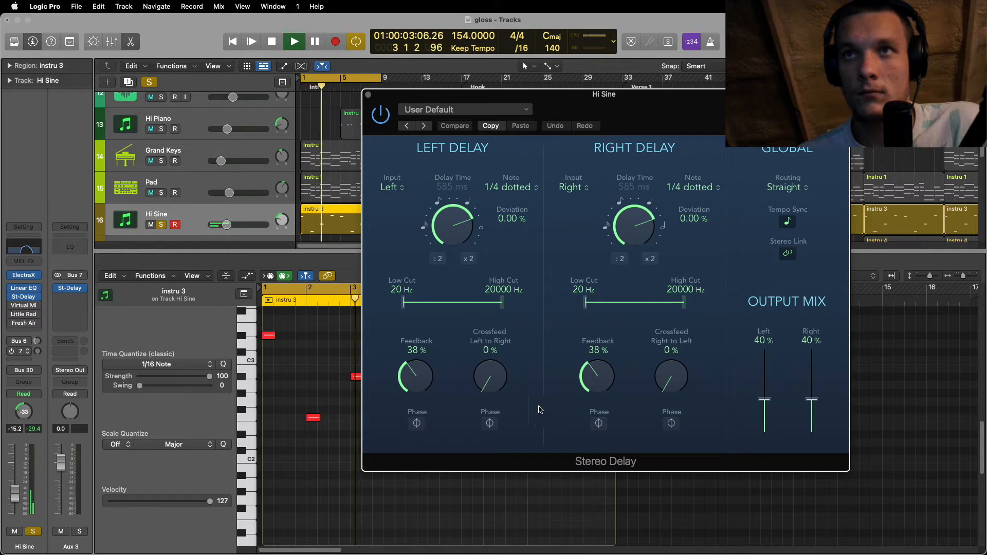
left_click(43, 297)
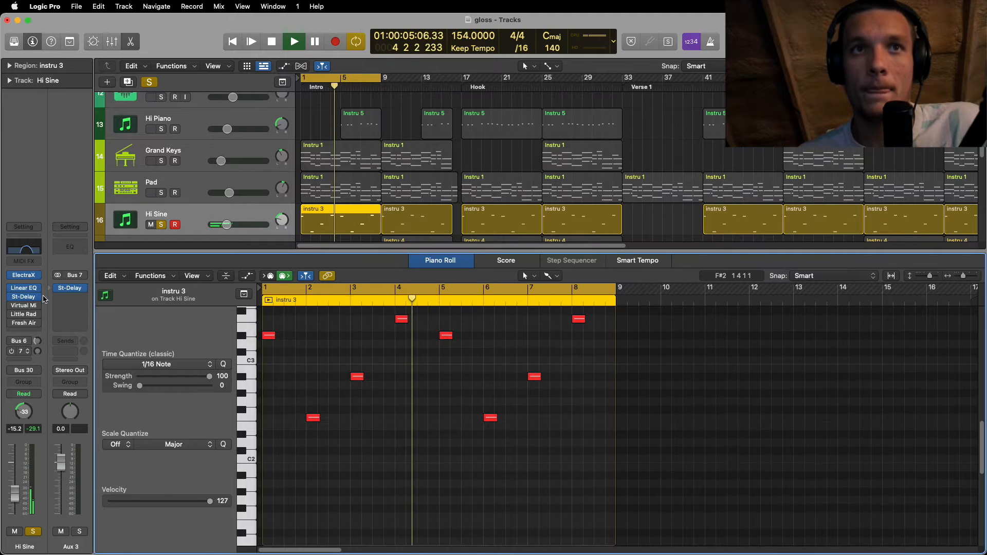
key("space")
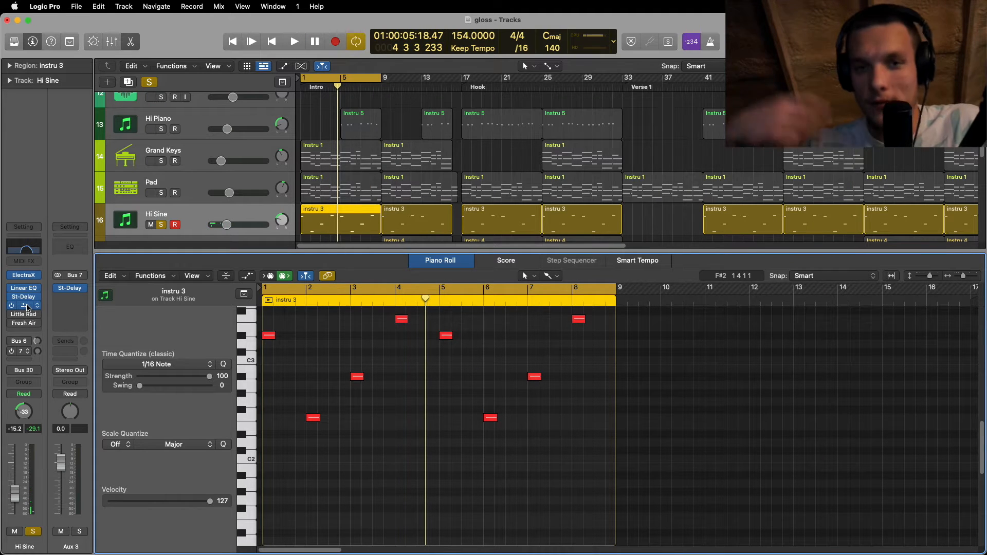
- Re-enable the Virtual Mix Rack on the Hi Sine track and audition it with the plug-in window open
left_click(27, 307)
left_click_drag(591, 167, 701, 91)
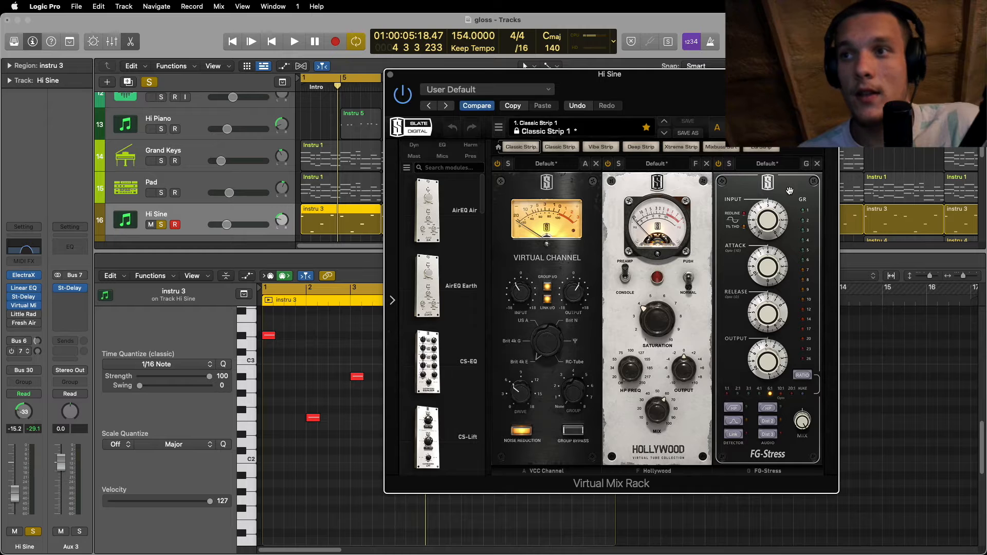
key("space")
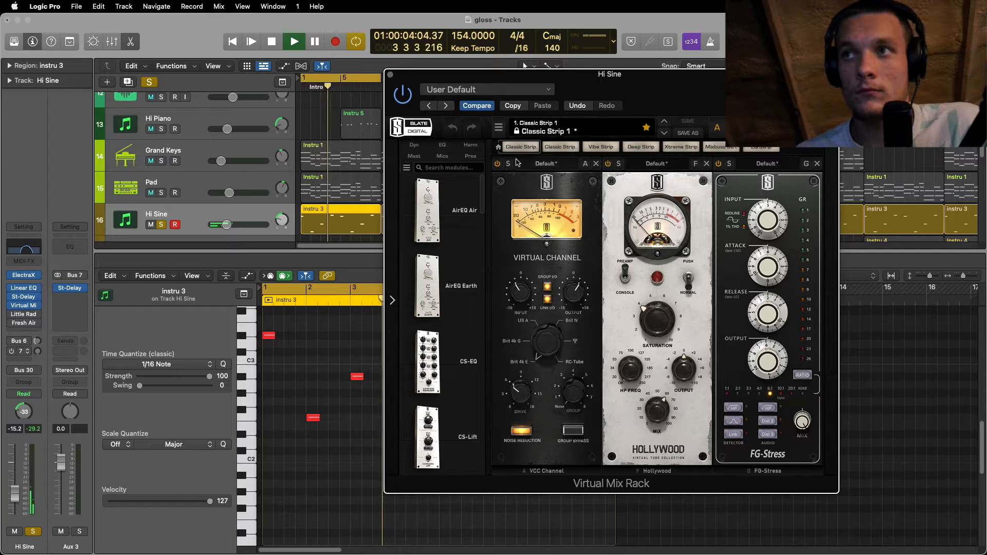
key("space")
key("super+w")
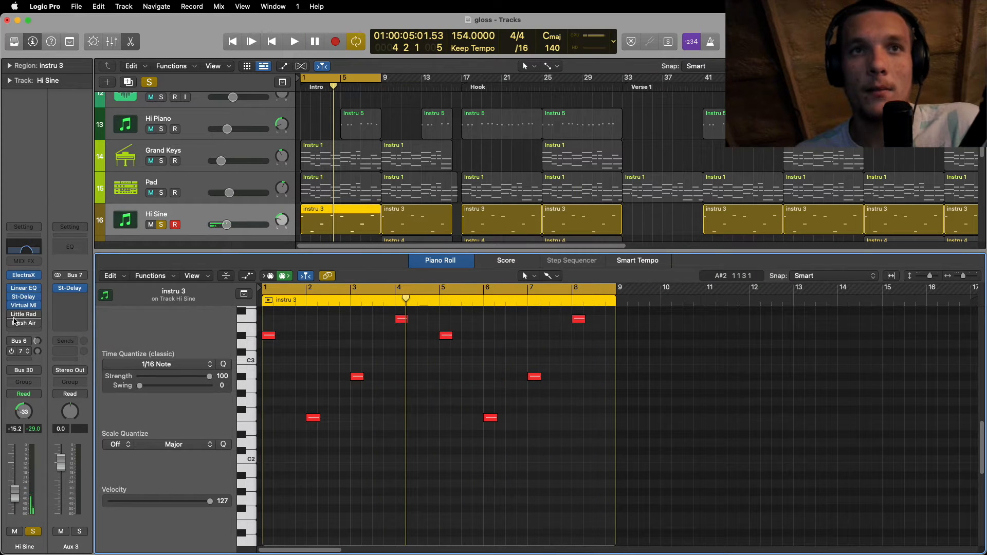
- Re-enable Little Radiator and Fresh Air on the Hi Sine track and audition the sound from the start
left_click(24, 314)
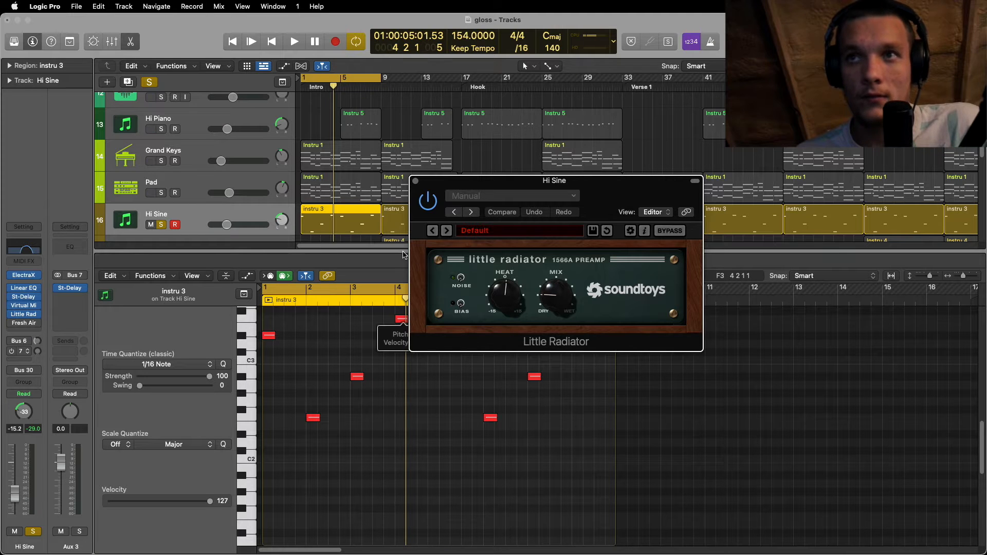
left_click(416, 181)
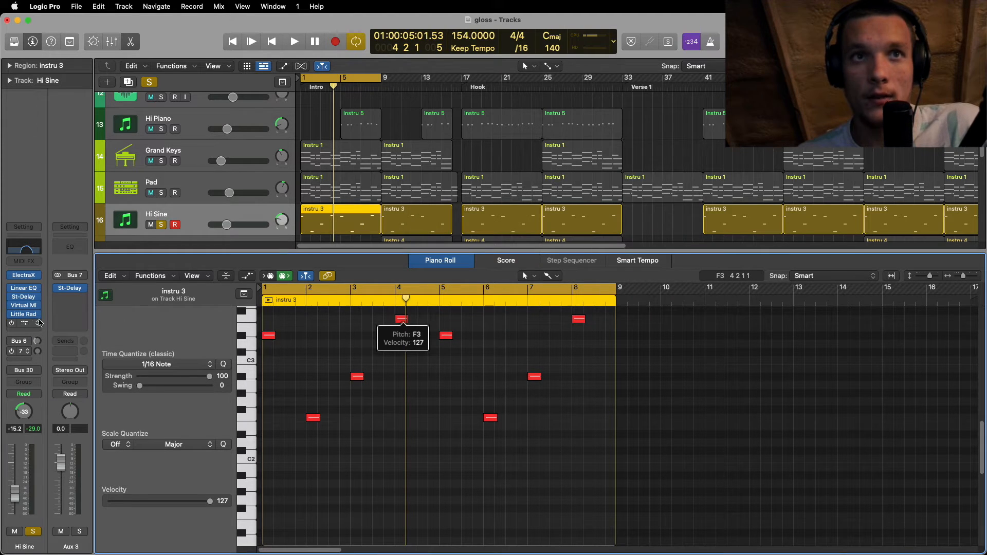
left_click(24, 323)
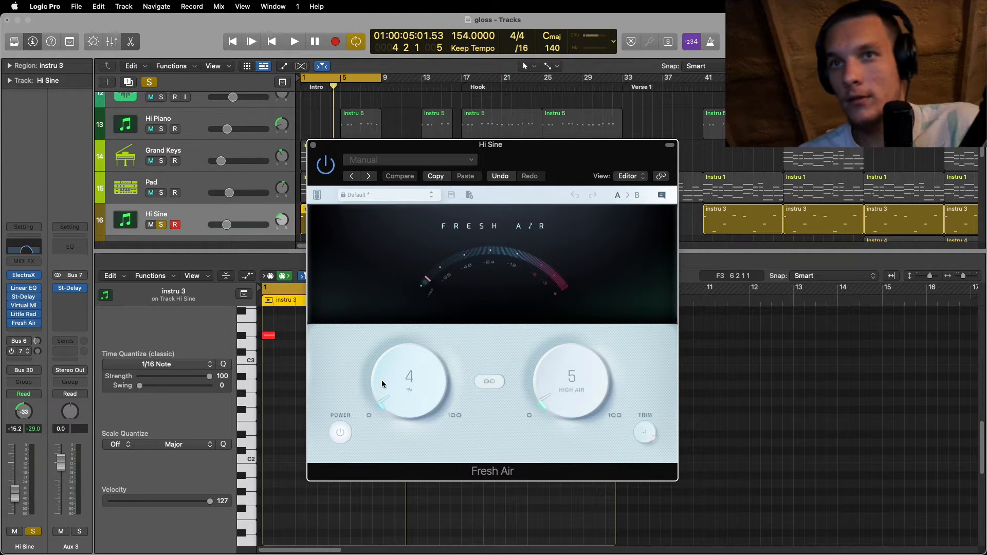
key("Return")
key("space")
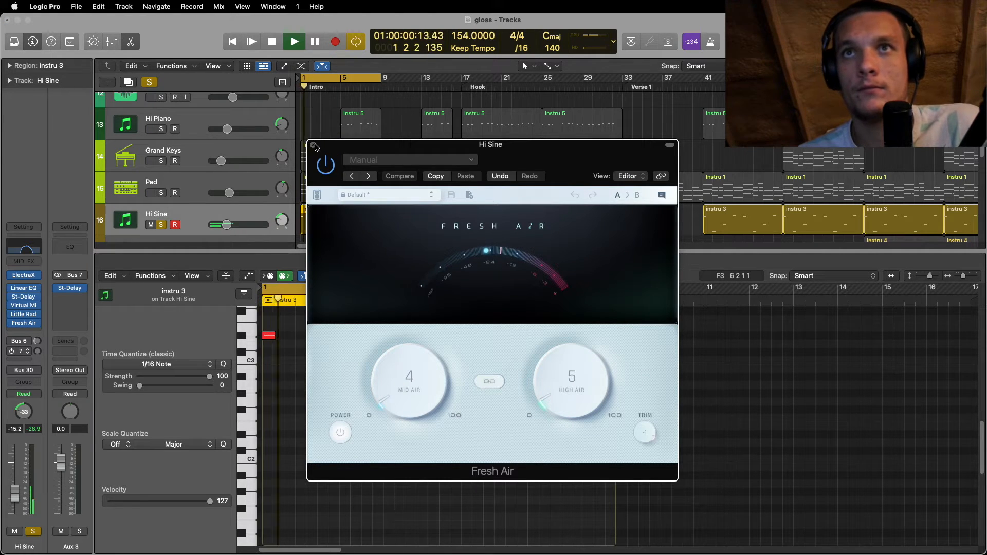
left_click(313, 146)
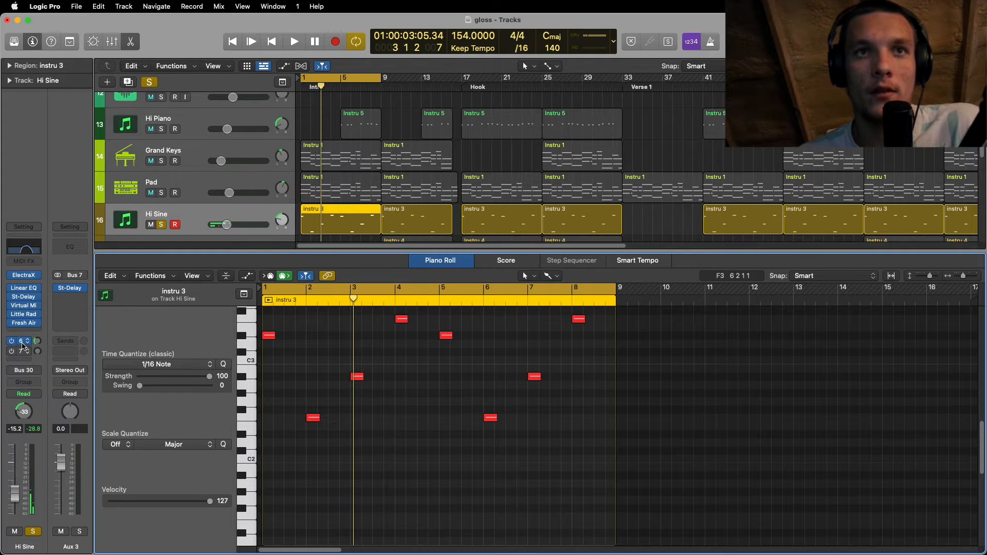
- Re-enable the Bus 6 reverb send on Hi Sine, audition it, and close the Piano Roll
left_click(16, 342)
key("space")
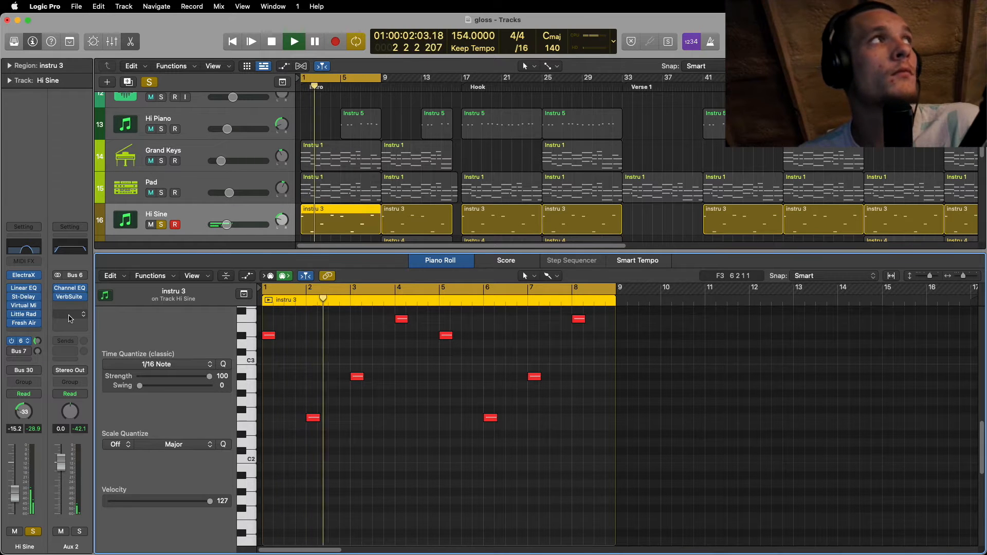
key("p")
key("space")
left_click(355, 346)
- Solo Pad and Grand Keys together with Hi Sine and audition the three tracks in the intro
scroll(334, 340, "up", 8)
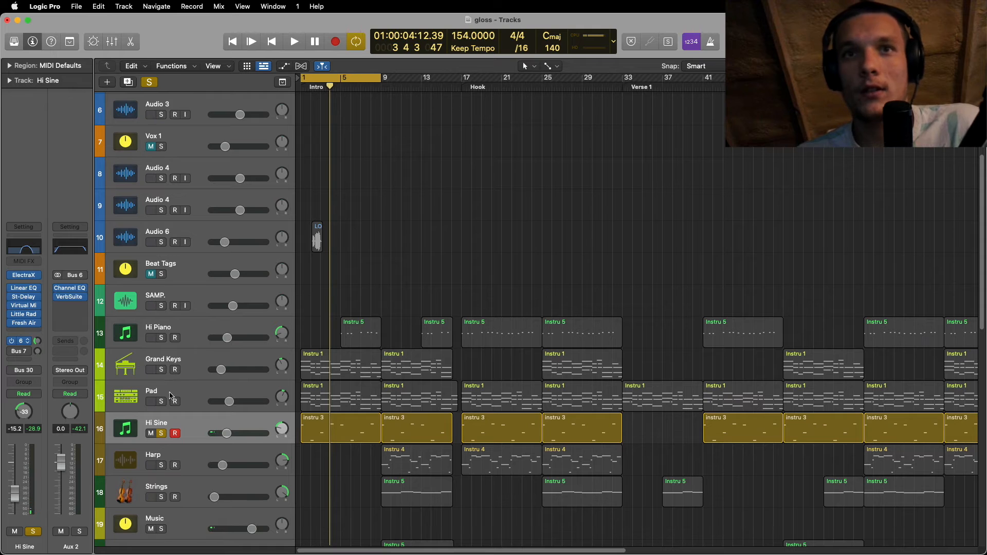
left_click(161, 402)
left_click(161, 370)
key("space")
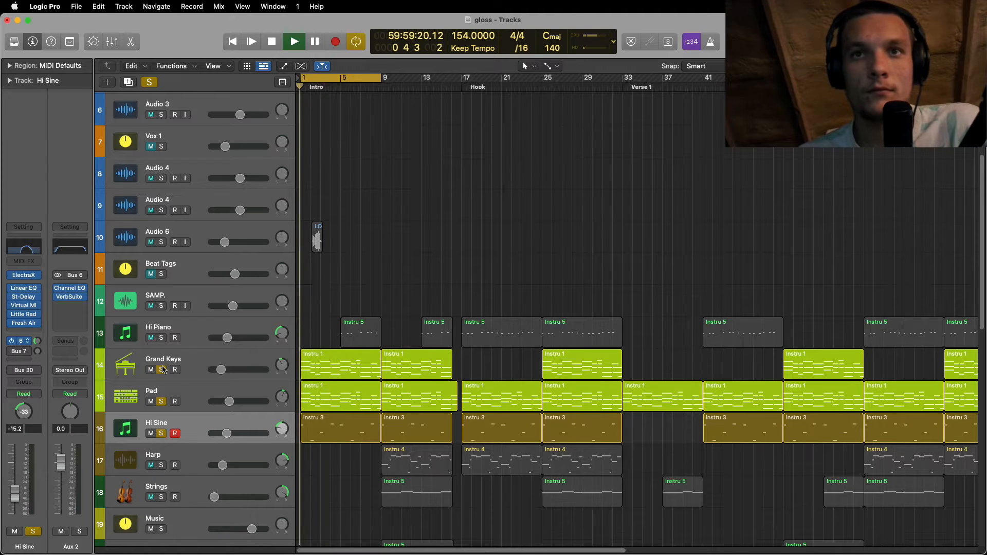
scroll(344, 440, "down", 15)
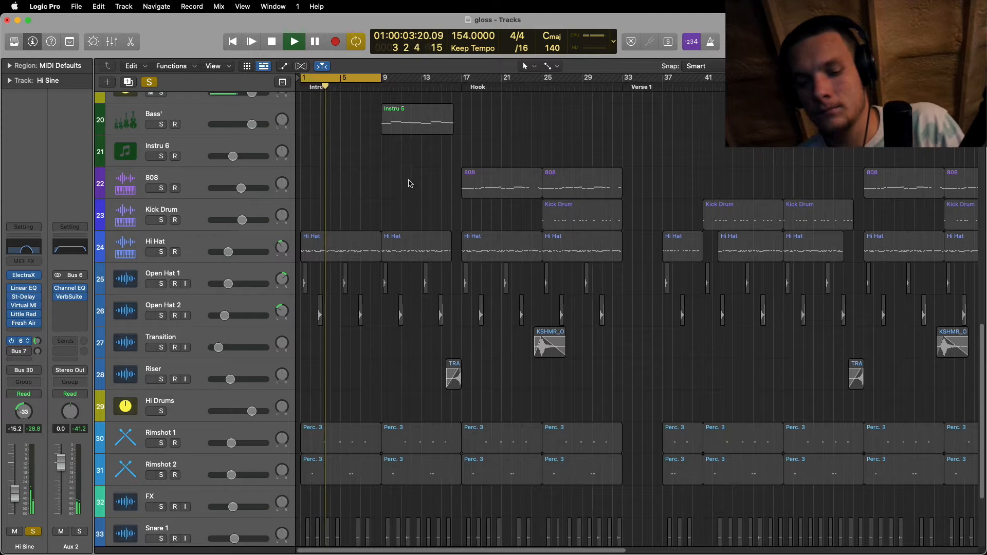
scroll(440, 298, "up", 4)
scroll(439, 298, "up", 8)
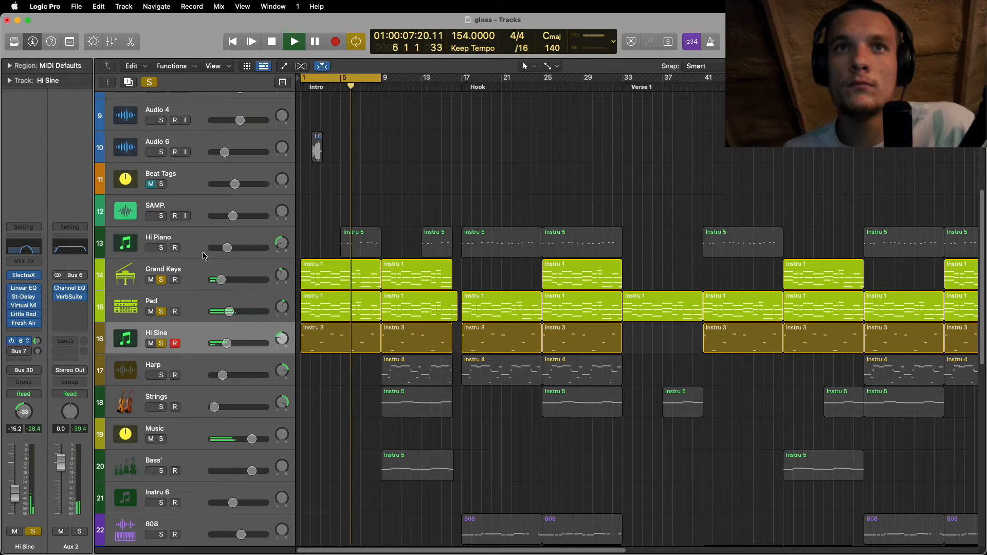
key("space")
- Solo only the Hi Piano track and set the cycle range to its first region, bars 5 to 9
left_click(149, 83)
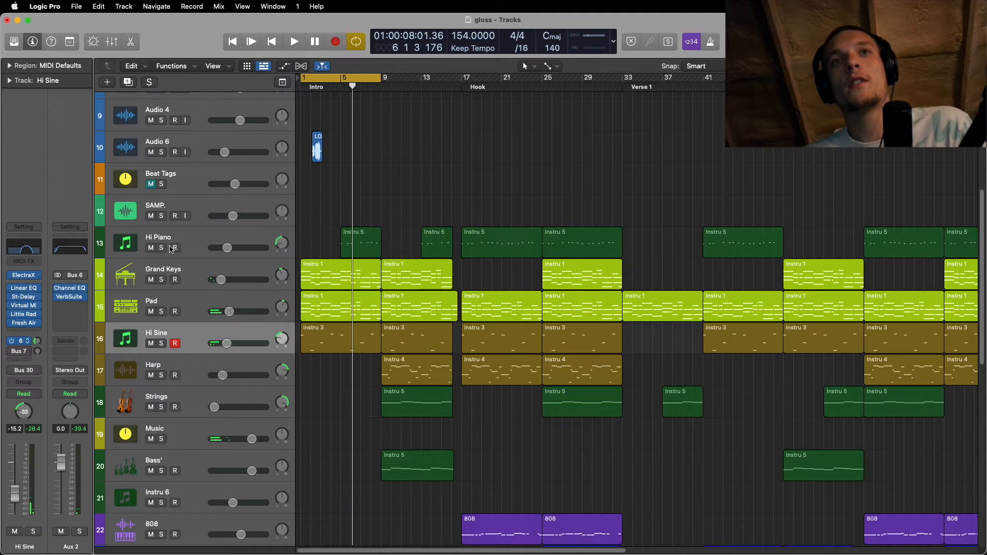
left_click(162, 248)
left_click(184, 238)
key("u")
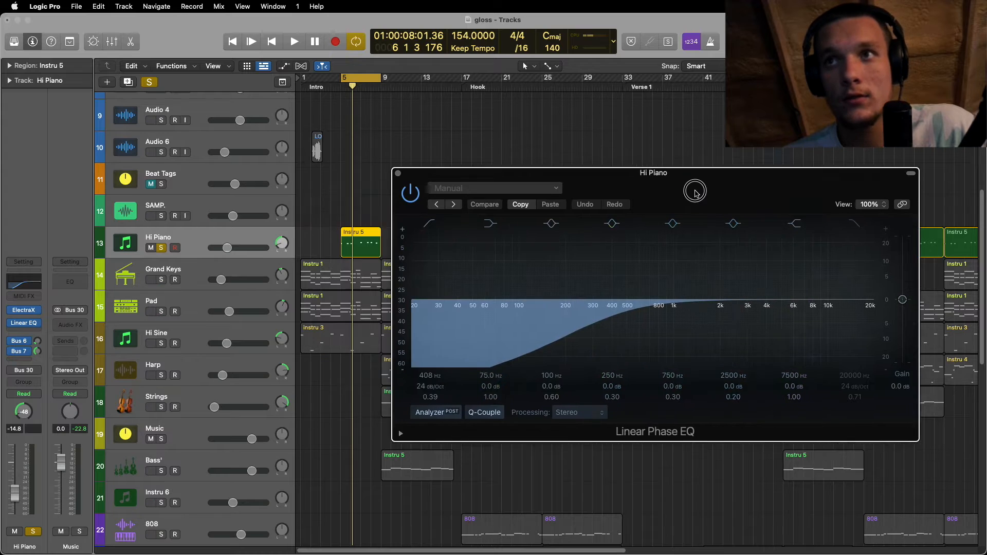
- Close Hi Piano's Linear Phase EQ window and audition the soloed track over the cycle range
left_click(361, 200)
key("space")
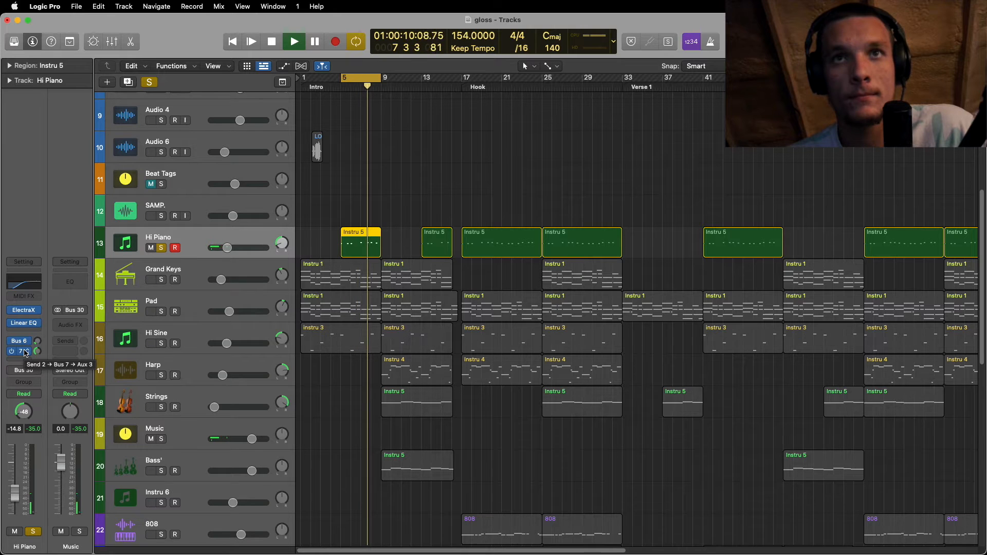
key("space")
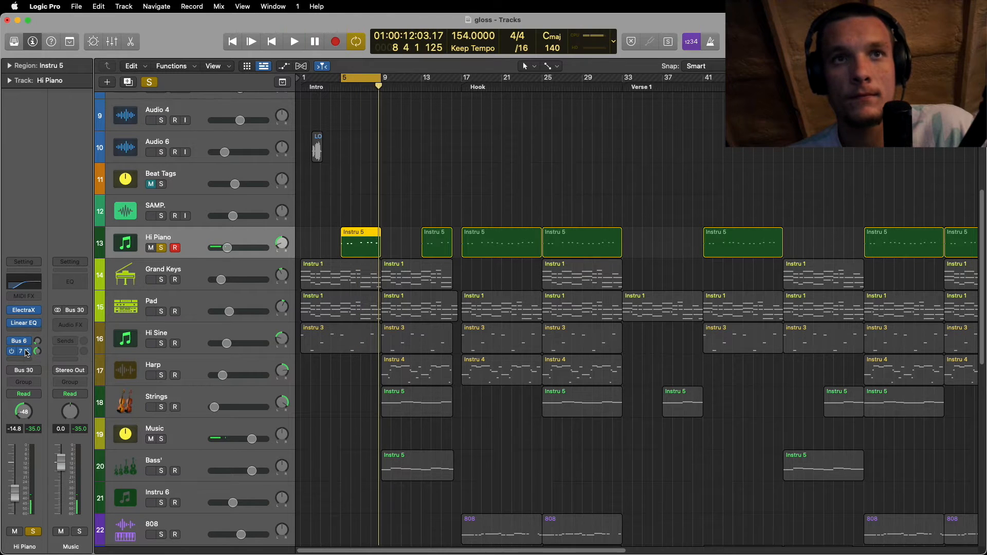
- Examine Hi Piano's Bus 6 and Bus 7 sends, opening the VerbSuite Classics reverb on the Bus 6 aux
left_click(27, 351)
left_click(27, 344)
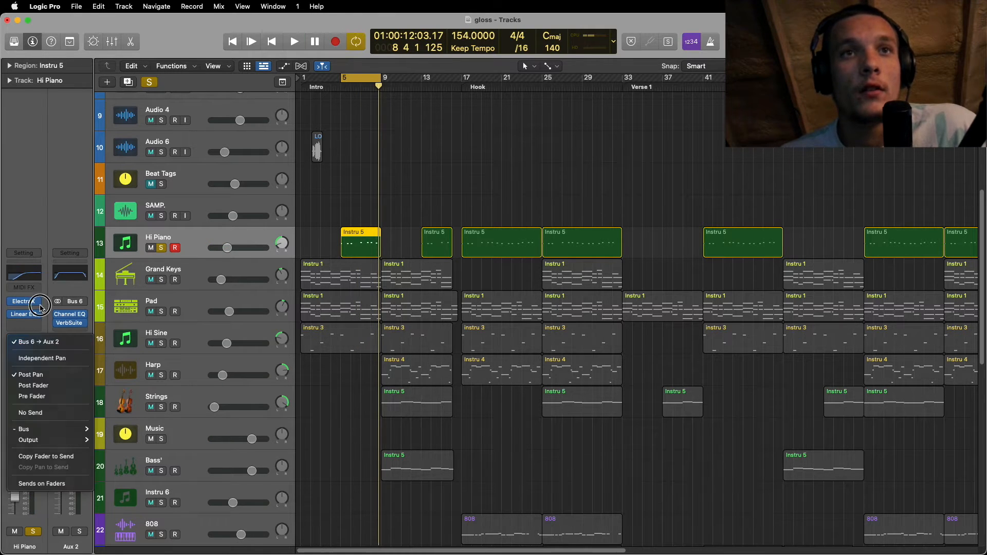
left_click(75, 325)
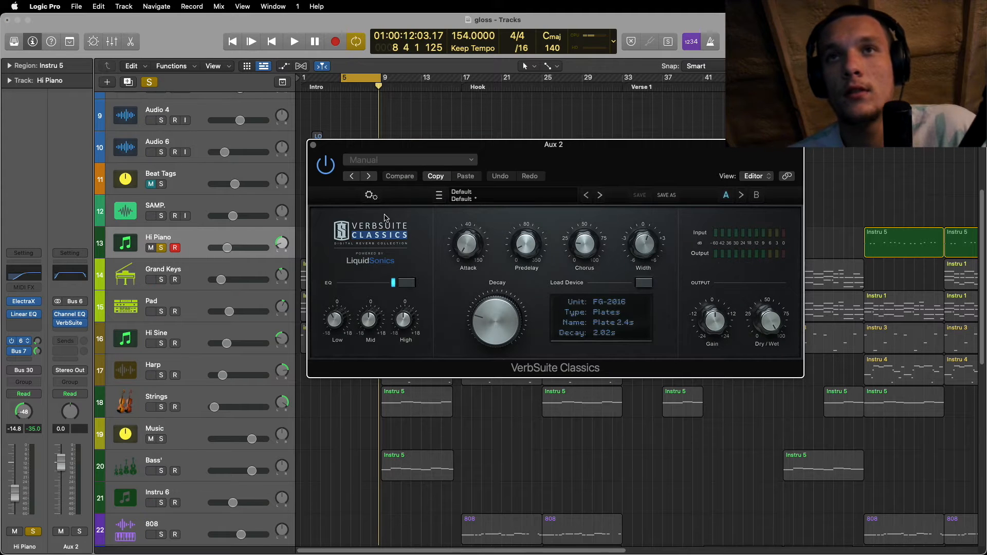
left_click(314, 148)
left_click(21, 352)
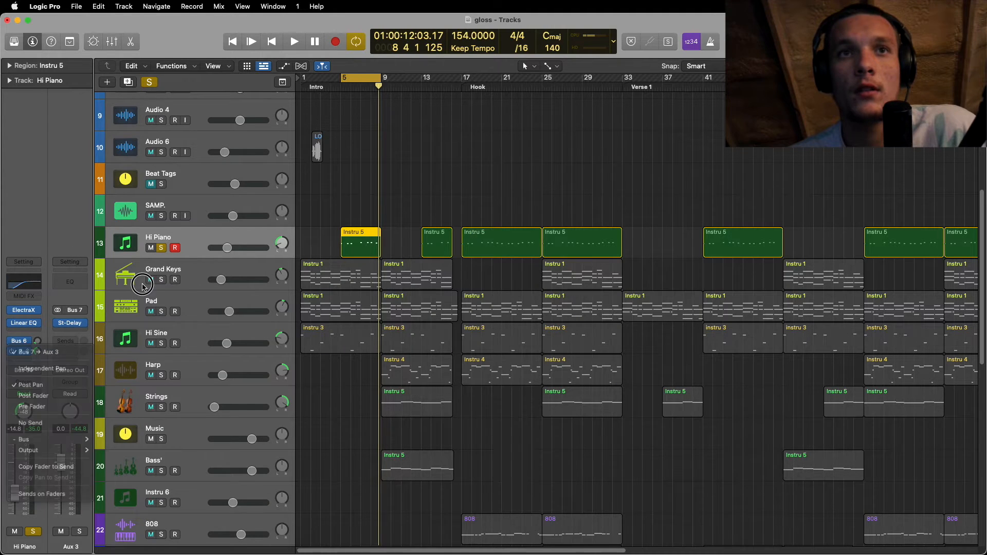
left_click(59, 325)
left_click(243, 172)
- Audition Hi Piano over its first region while adding Grand Keys, Pad and Hi Sine to the solo
key("space")
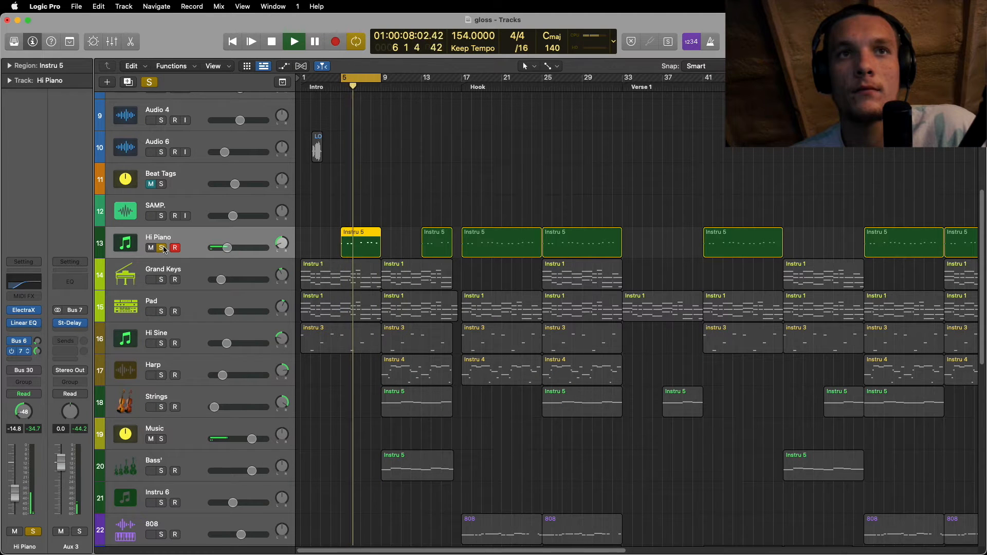
left_click(161, 280)
left_click(161, 311)
left_click(162, 343)
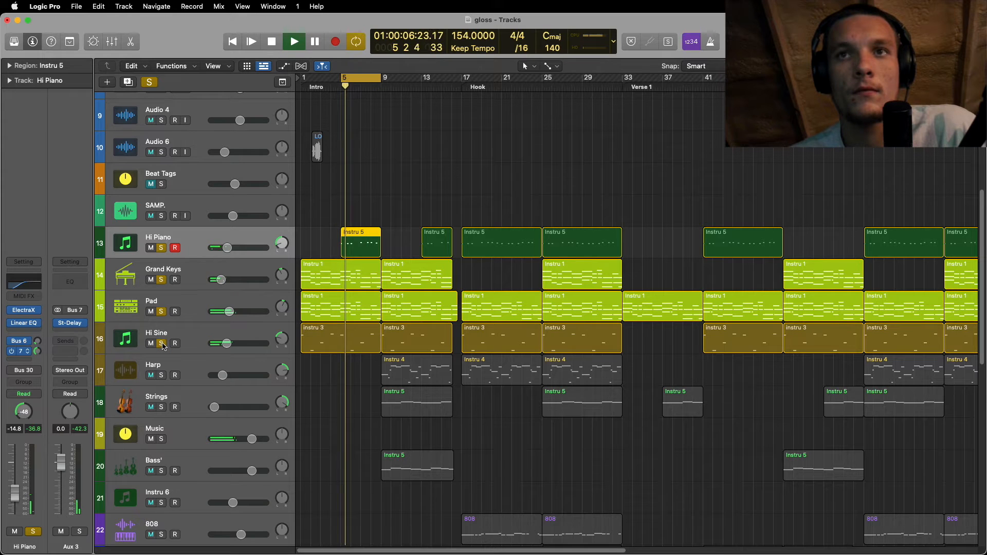
left_click(514, 132)
- Move the cycle range to bars 9 to 17 and audition the soloed Harp track with its effects and sends bypassed
scroll(356, 146, "down", 5)
left_click_drag(361, 75, 461, 77)
key("space")
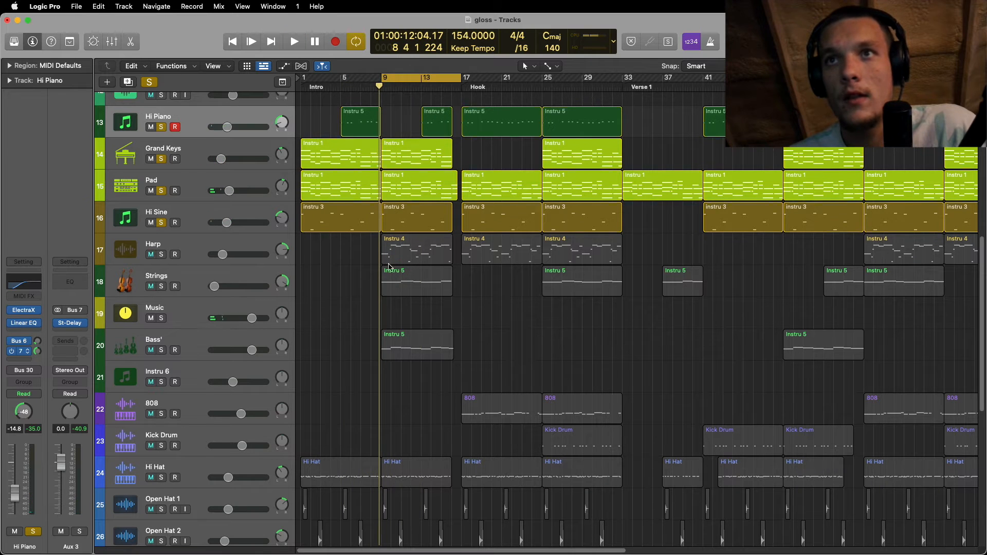
scroll(221, 251, "down", 1)
left_click(161, 226)
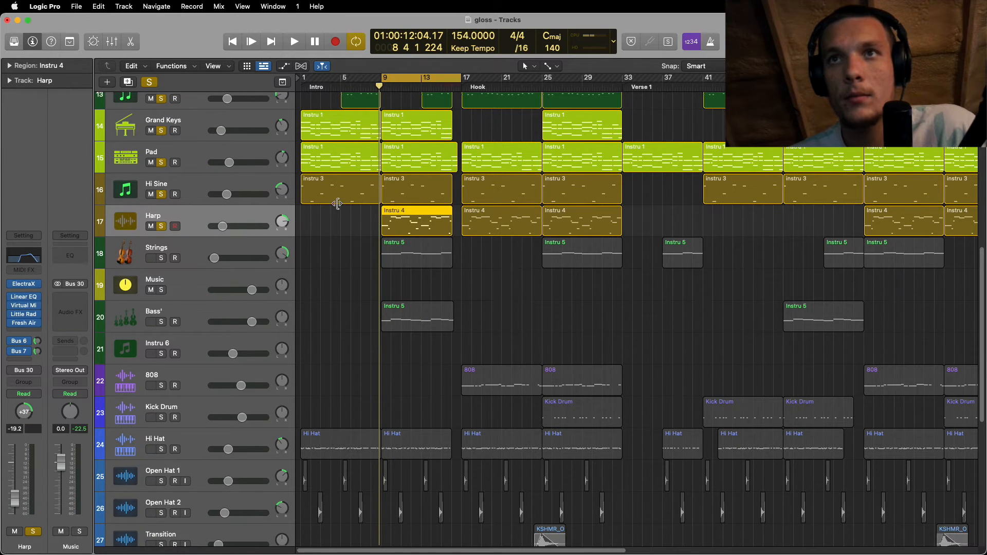
key("space")
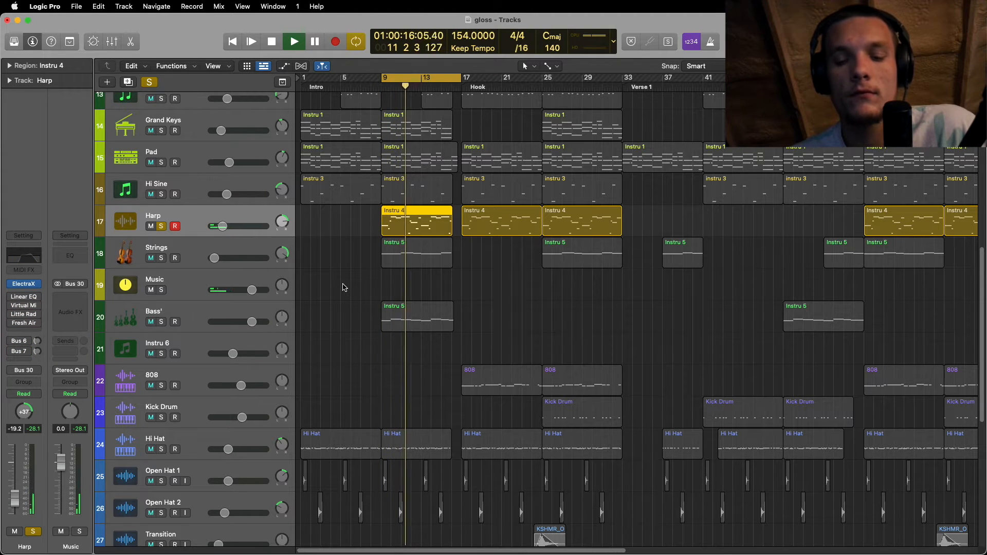
- View the first Harp region's notes in the Piano Roll during playback and close the editor
double_click(409, 225)
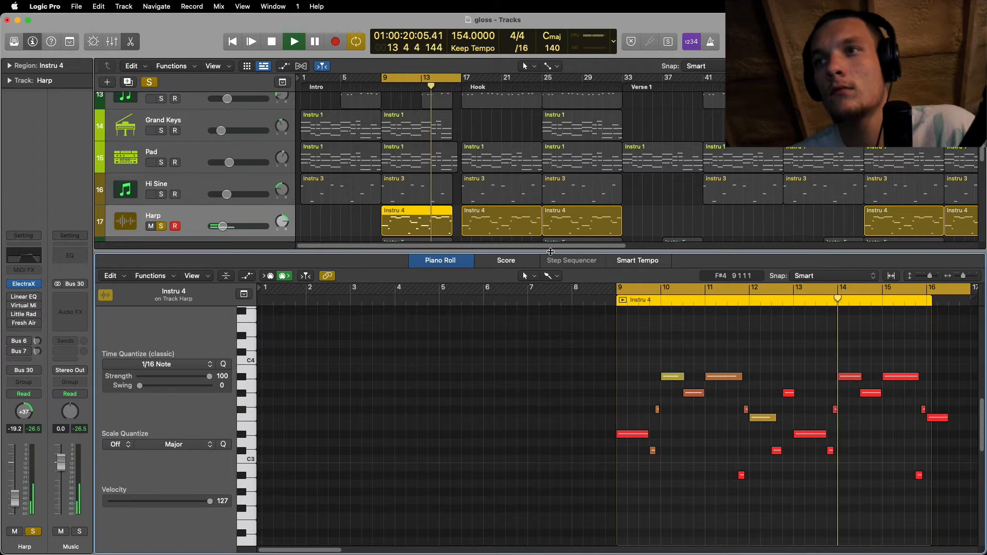
key("p")
left_click(421, 272)
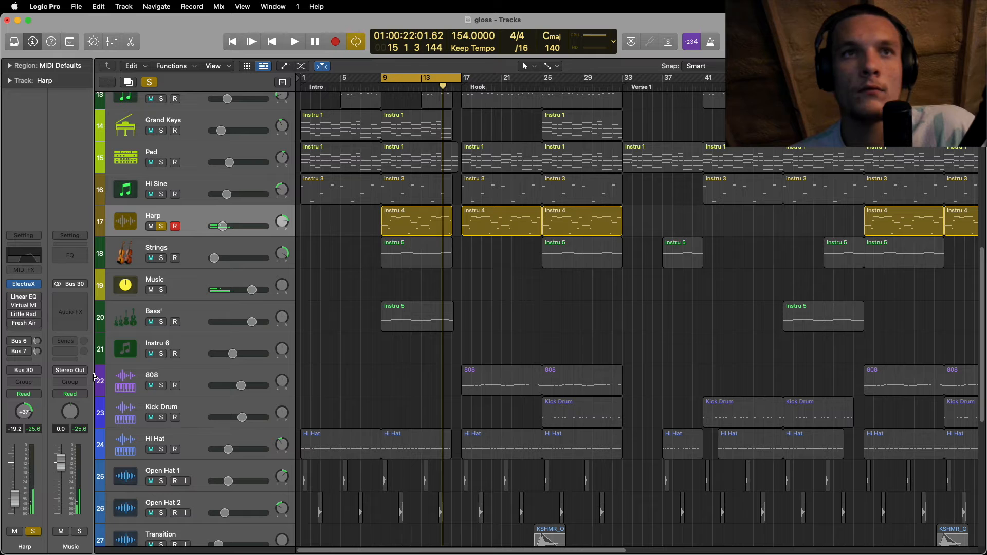
- Re-enable the Linear Phase EQ on Harp and audition the track with its curve open
left_click(24, 297)
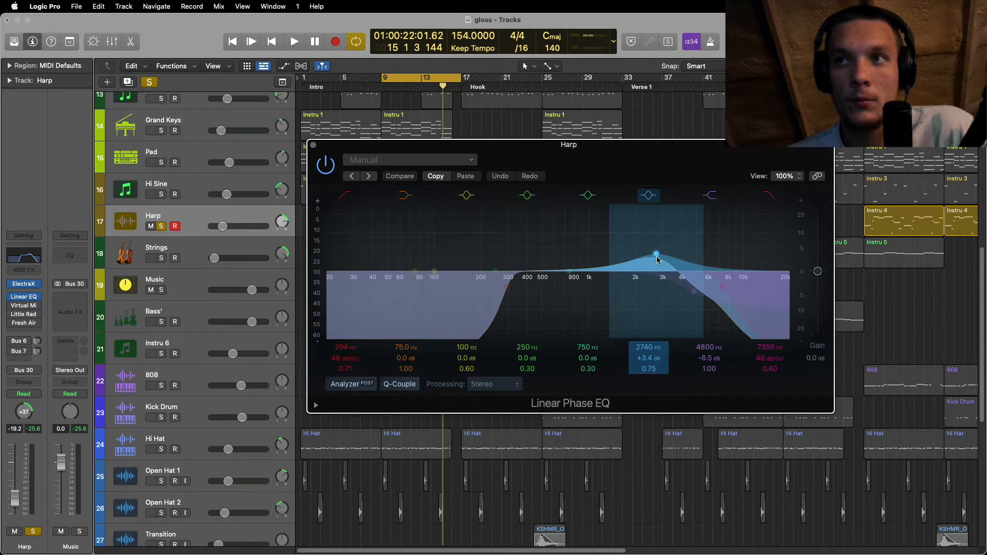
key("space")
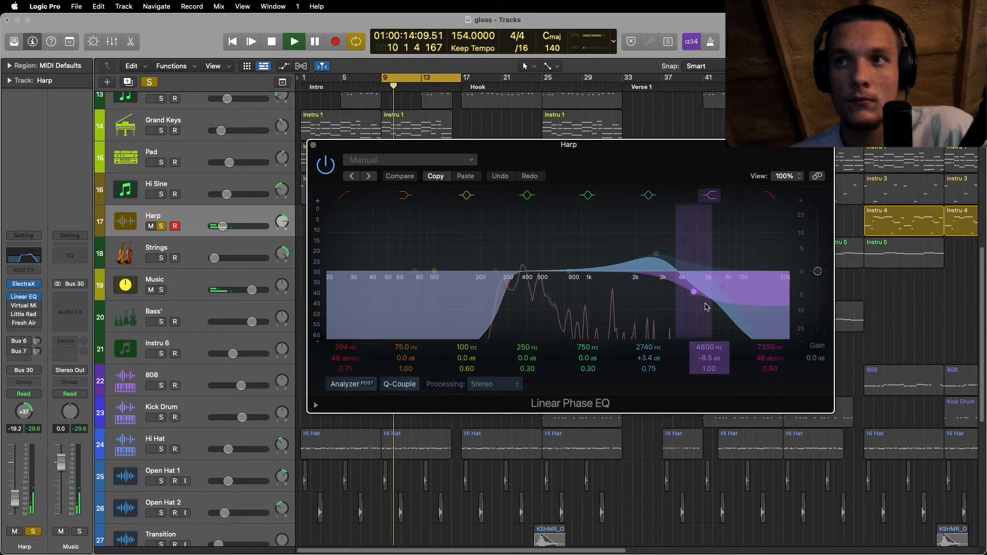
key("space")
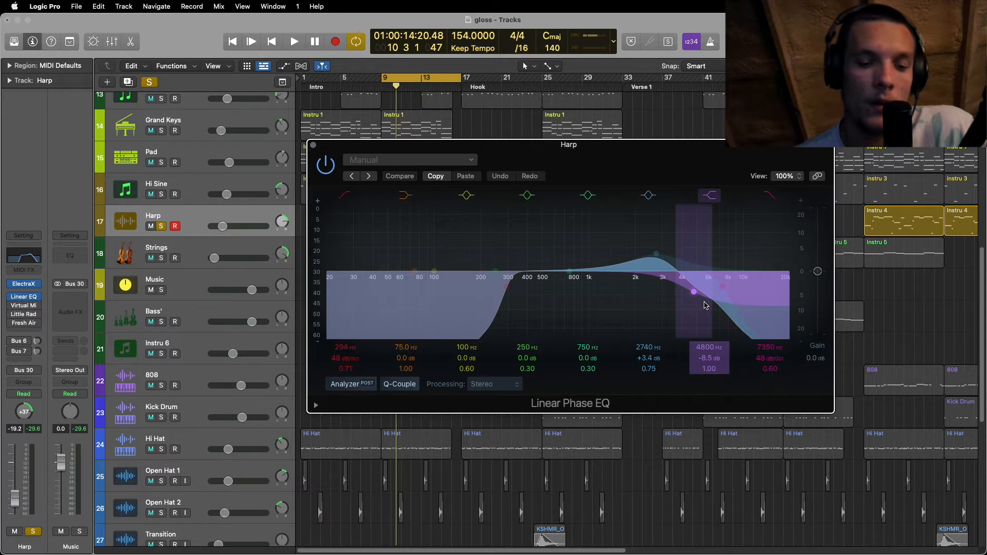
left_click(313, 147)
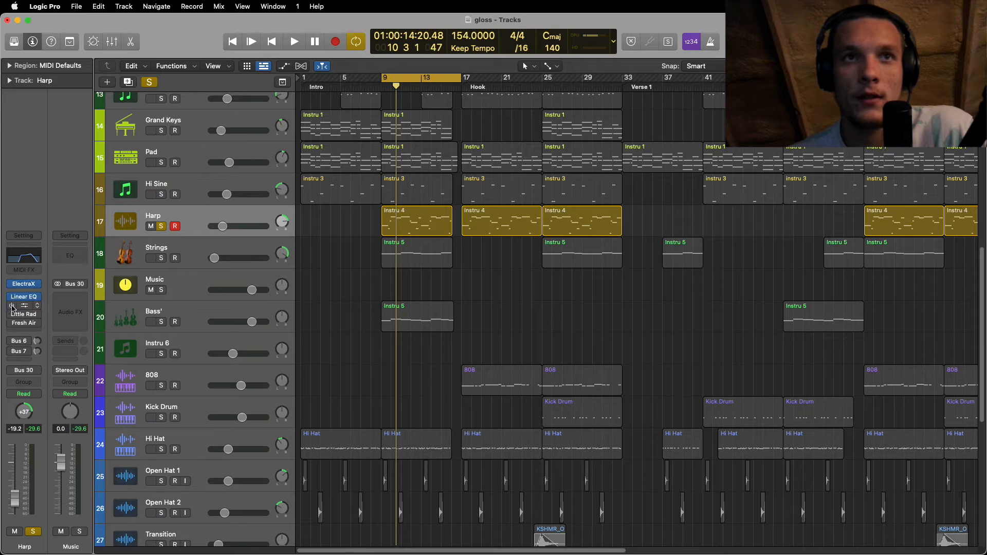
- Re-enable Virtual Mix Rack on Harp and audition it while examining the Virtual Channel, Revival and Lift modules
key("v")
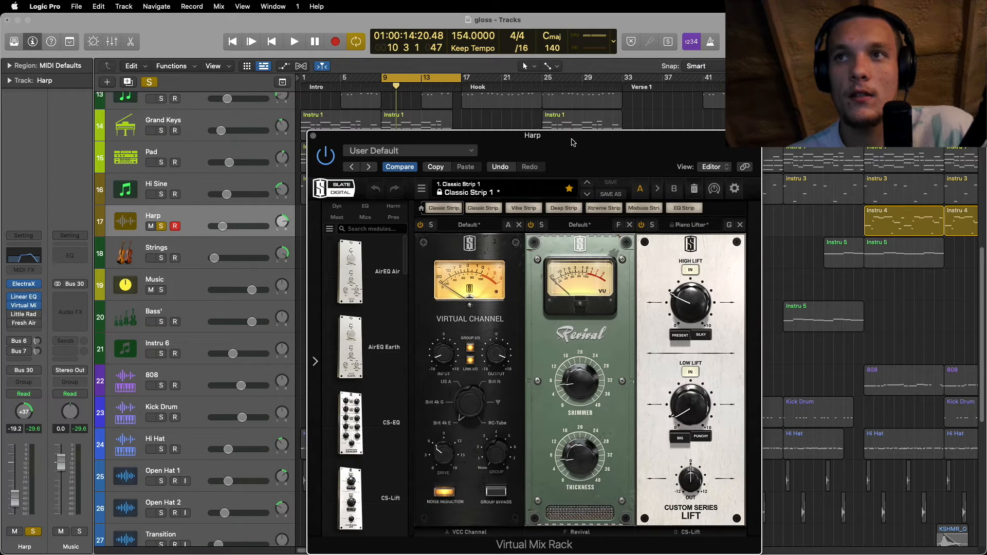
left_click_drag(587, 135, 416, 86)
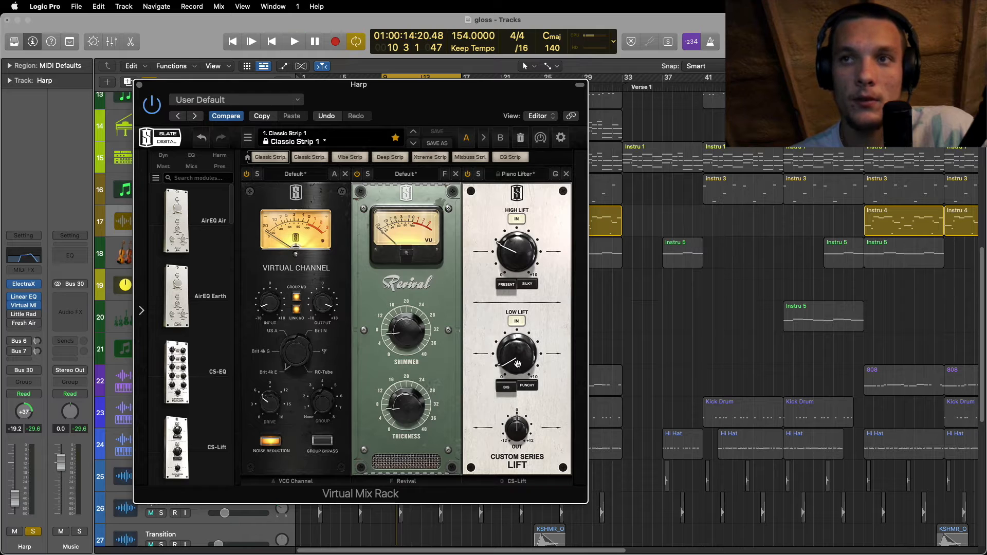
key("space")
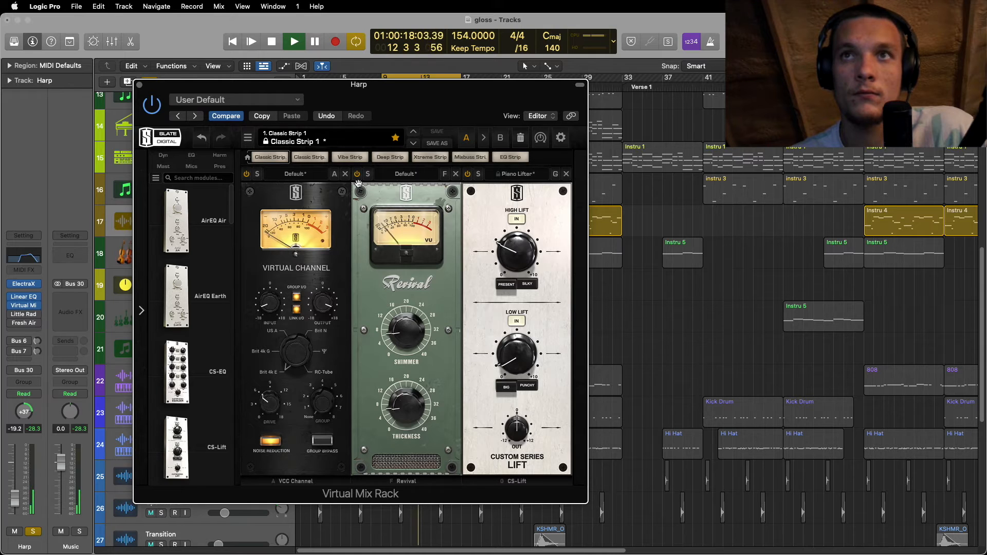
left_click(138, 84)
key("space")
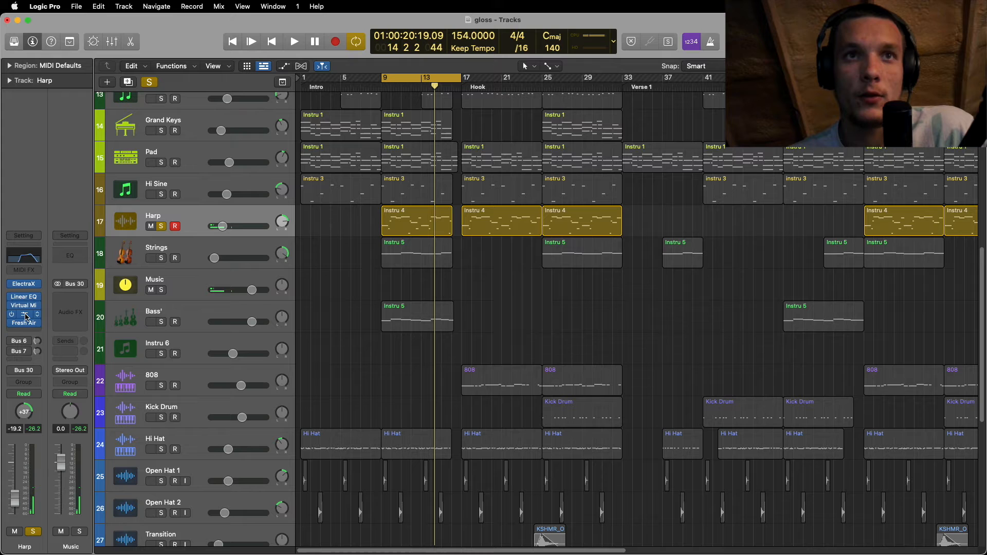
- Examine the Little Radiator and Fresh Air plug-ins on Harp side by side, then close both
left_click(25, 316)
left_click(25, 322)
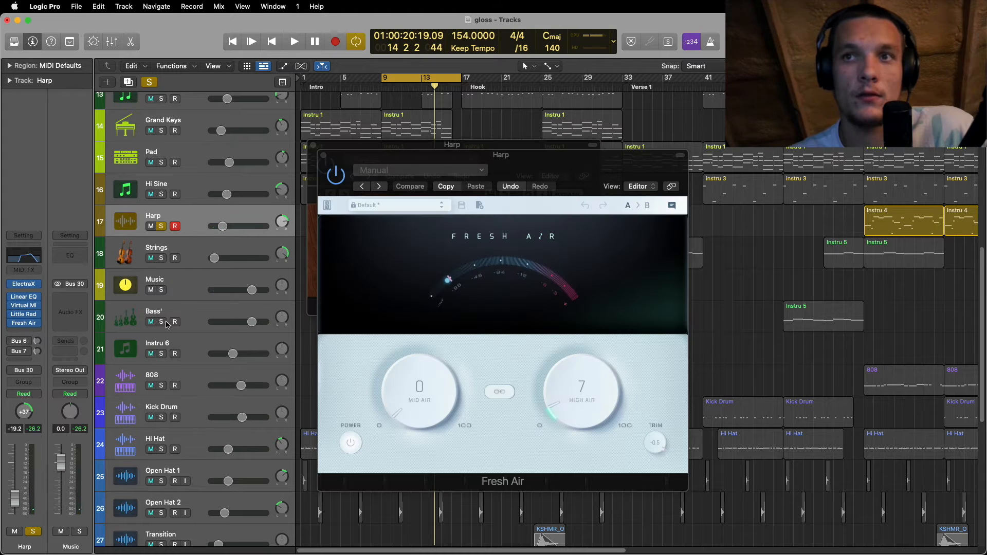
left_click_drag(550, 171, 452, 159)
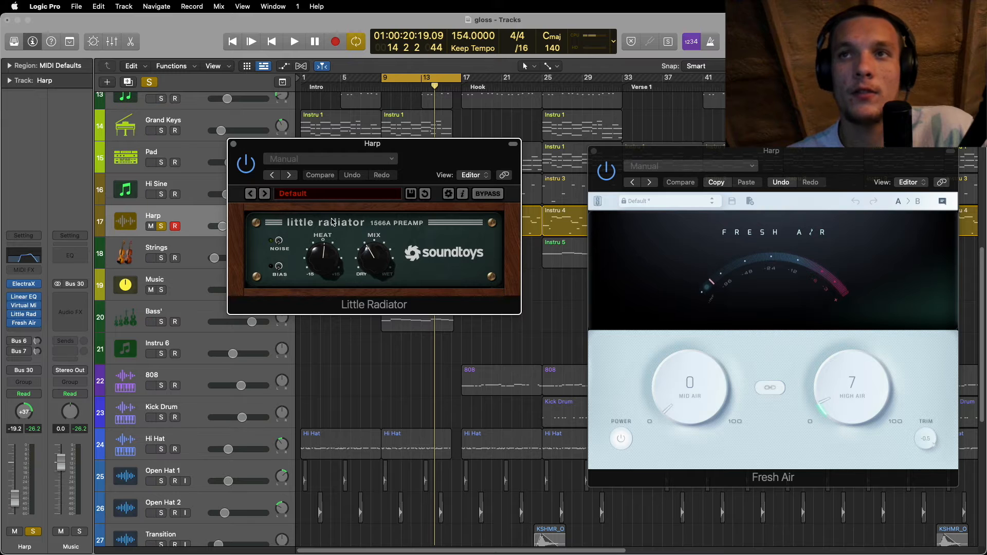
left_click(595, 151)
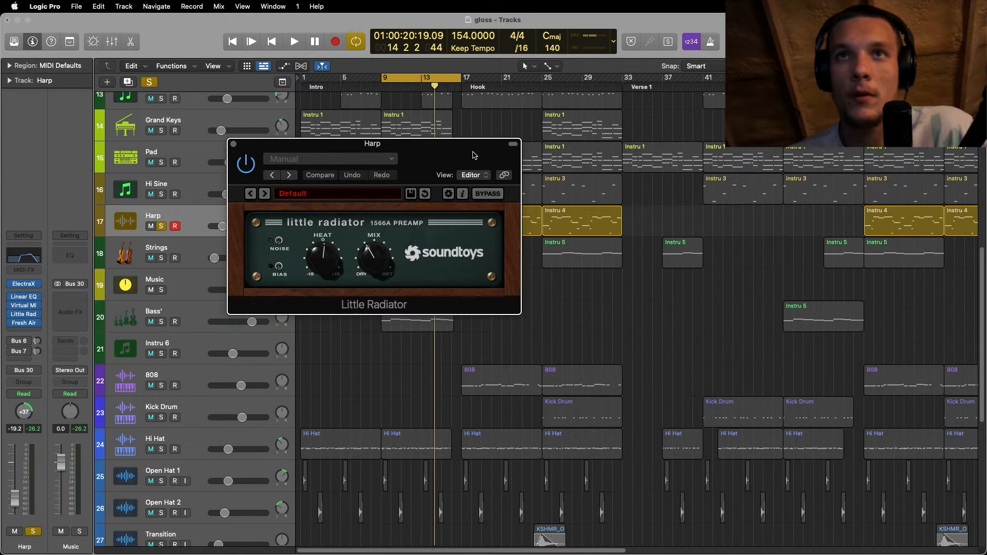
left_click(233, 144)
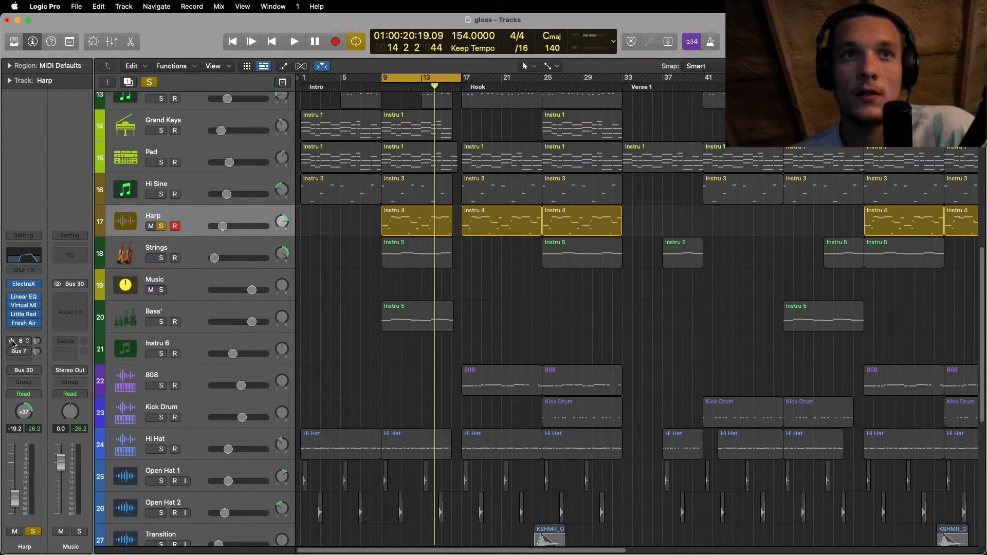
- Re-enable Harp's Bus 6 and Bus 7 sends, check VerbSuite Classics on the Bus 6 aux, and audition the track
key("space")
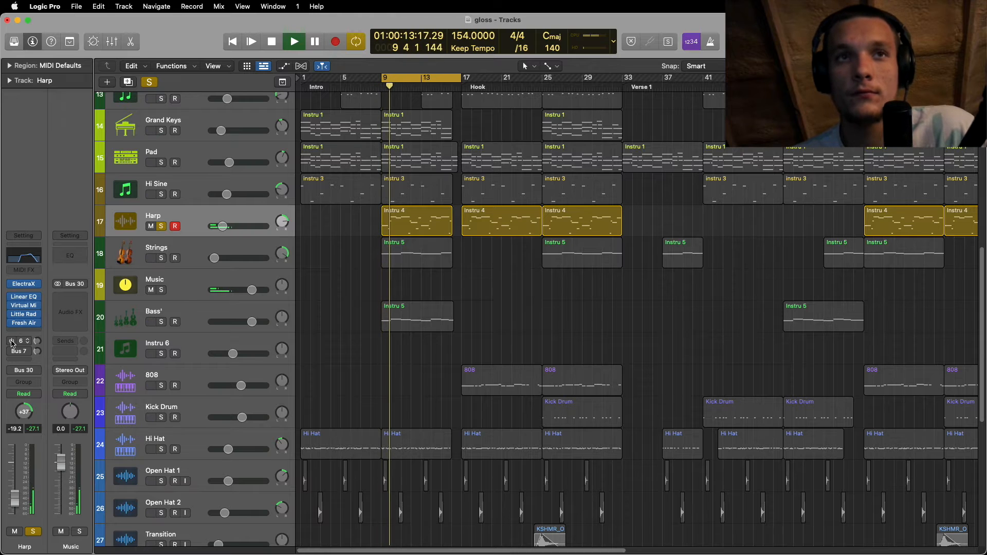
key("space")
left_click(27, 342)
left_click(48, 295)
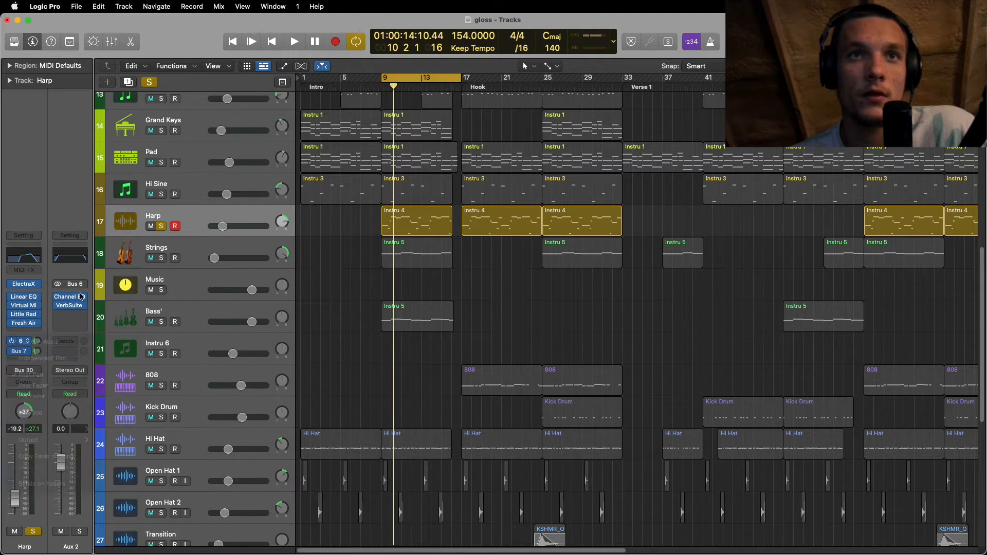
left_click(71, 308)
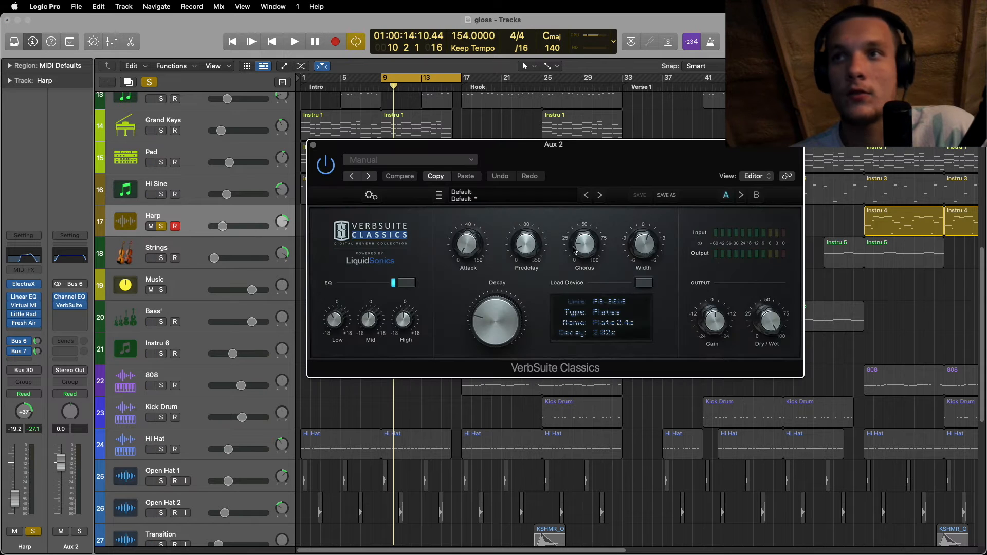
left_click(313, 146)
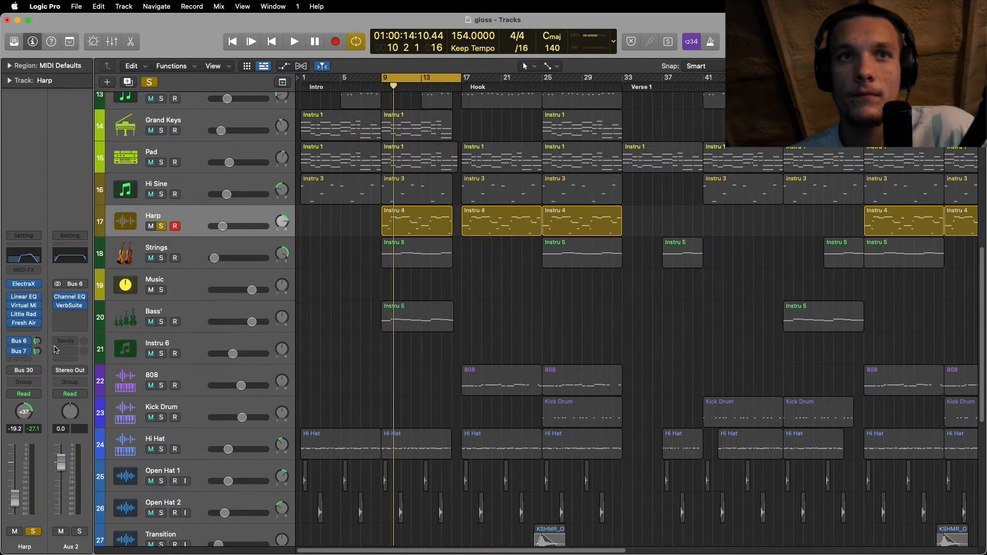
key("space")
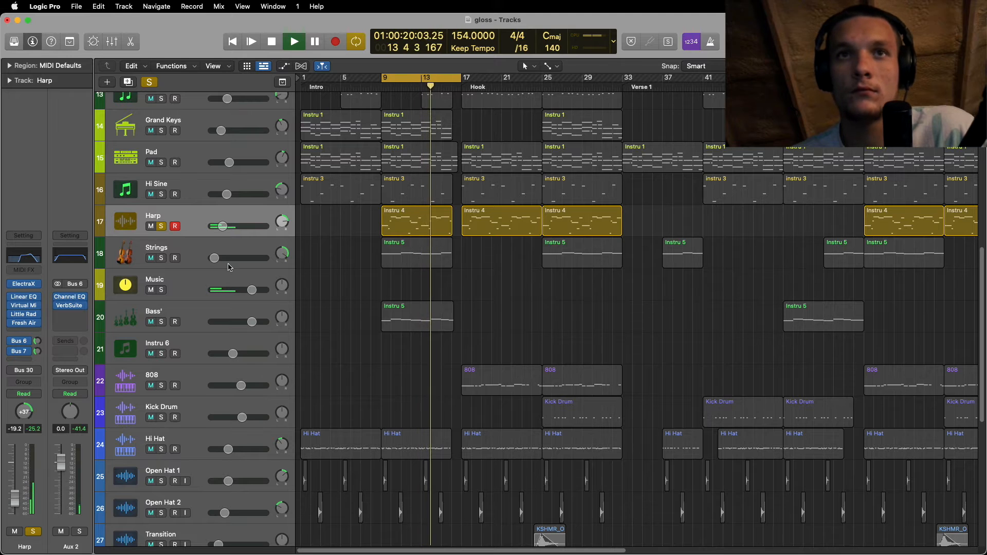
key("space")
- Move the solo from Harp to Strings, select the Strings track and bypass its effects and sends
left_click(161, 258)
left_click(163, 228)
left_click(186, 245)
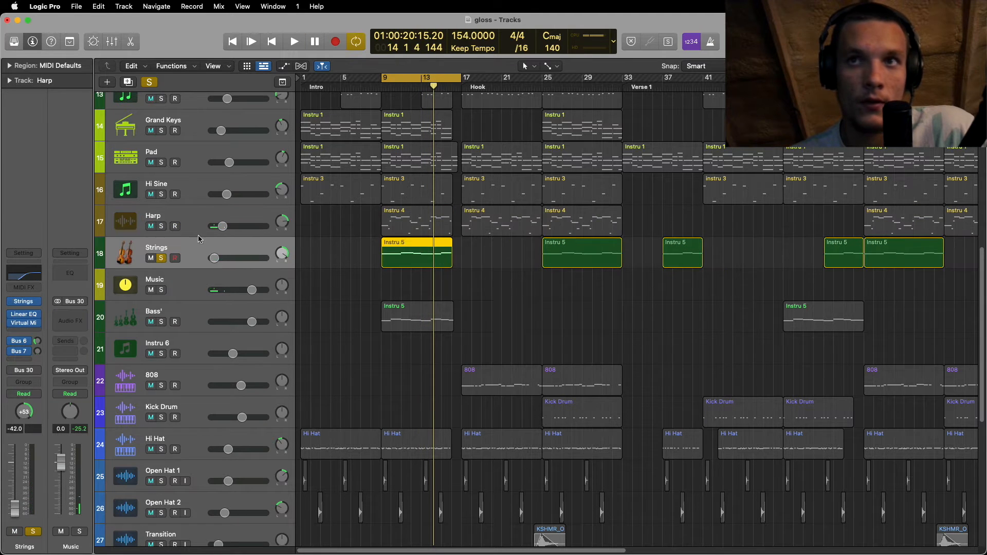
scroll(463, 360, "up", 3)
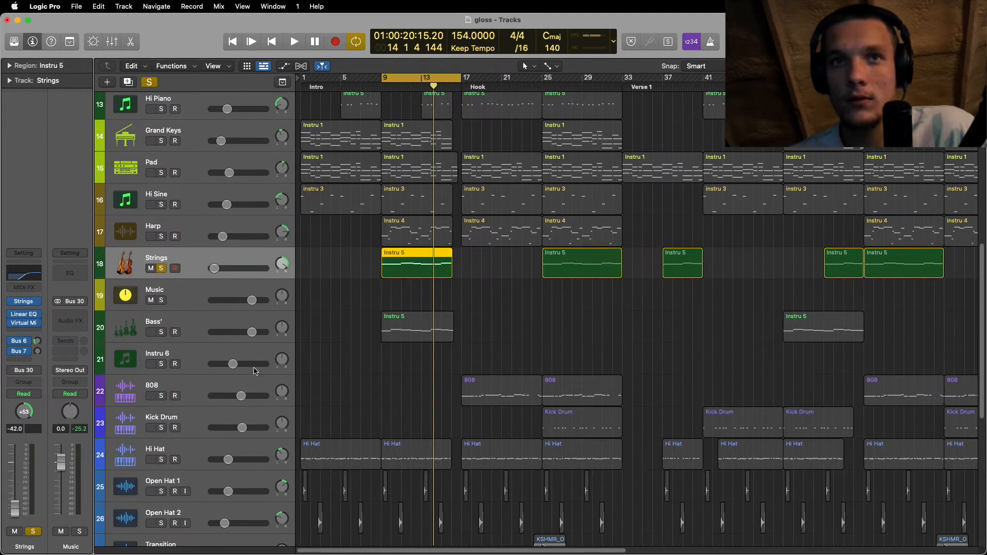
left_click(194, 327)
scroll(248, 287, "down", 2)
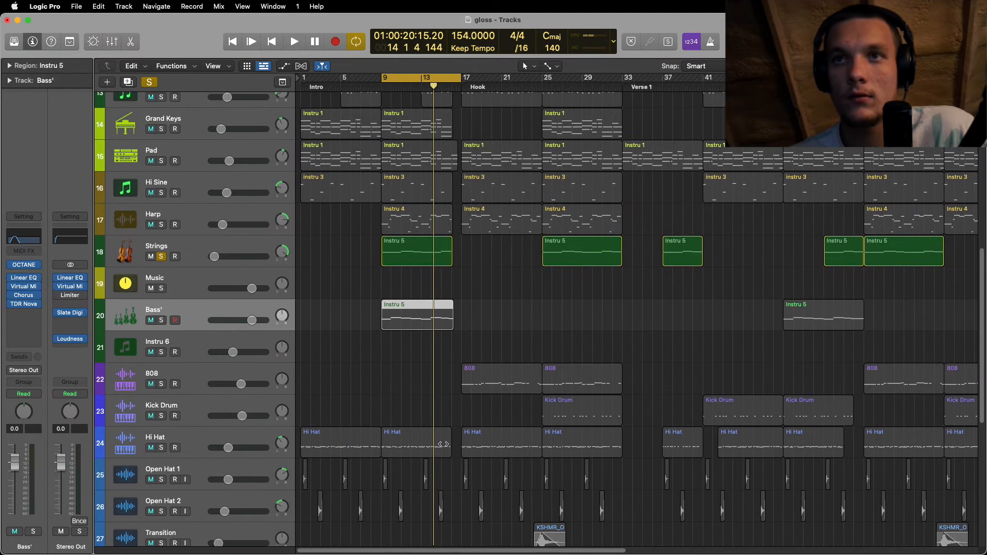
left_click(187, 250)
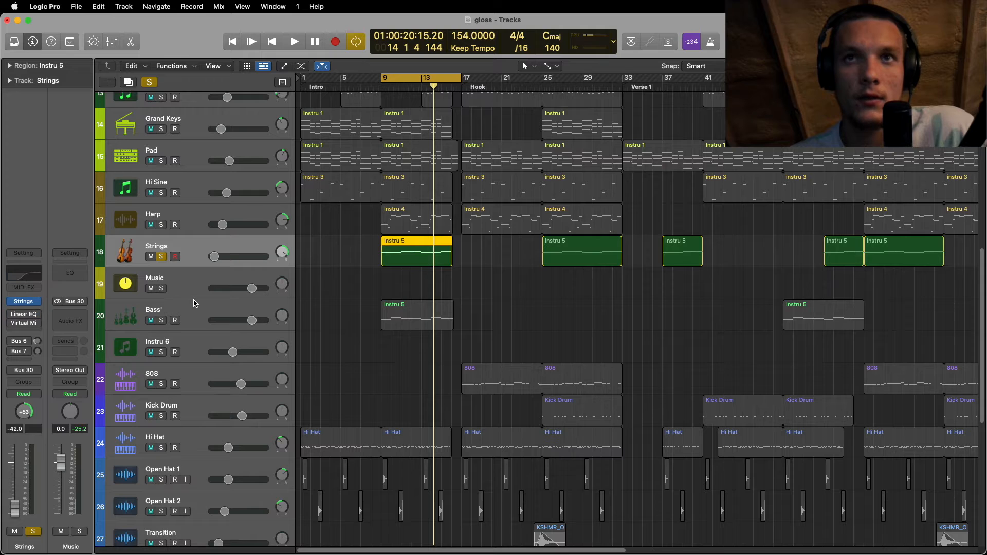
- Audition the dry Strings track while viewing its first region's notes in the Piano Roll
key("space")
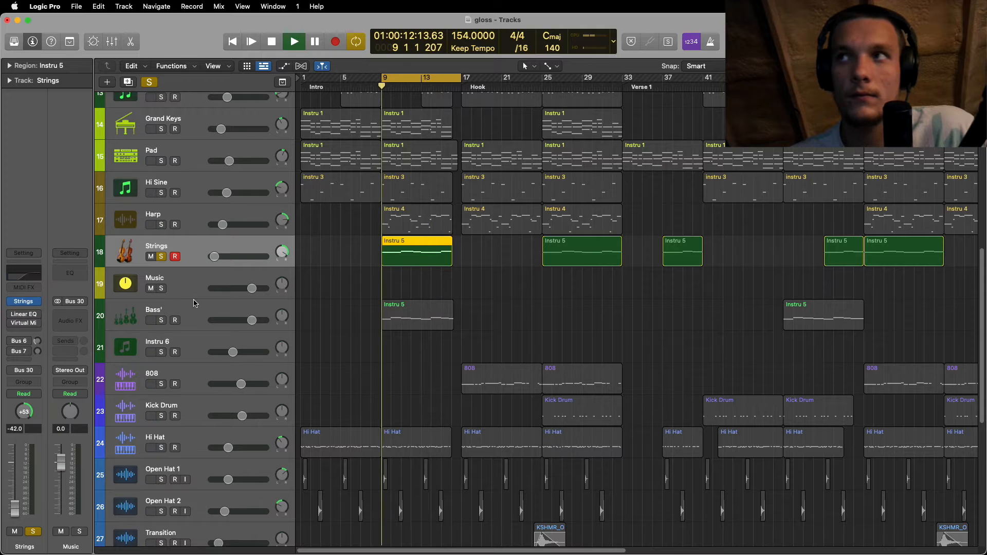
double_click(420, 259)
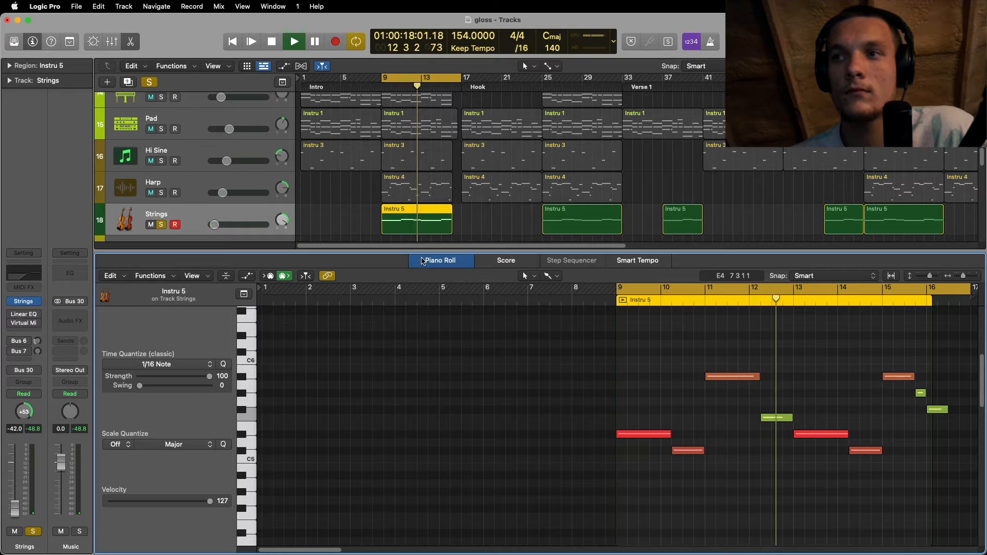
key("p")
left_click(502, 320)
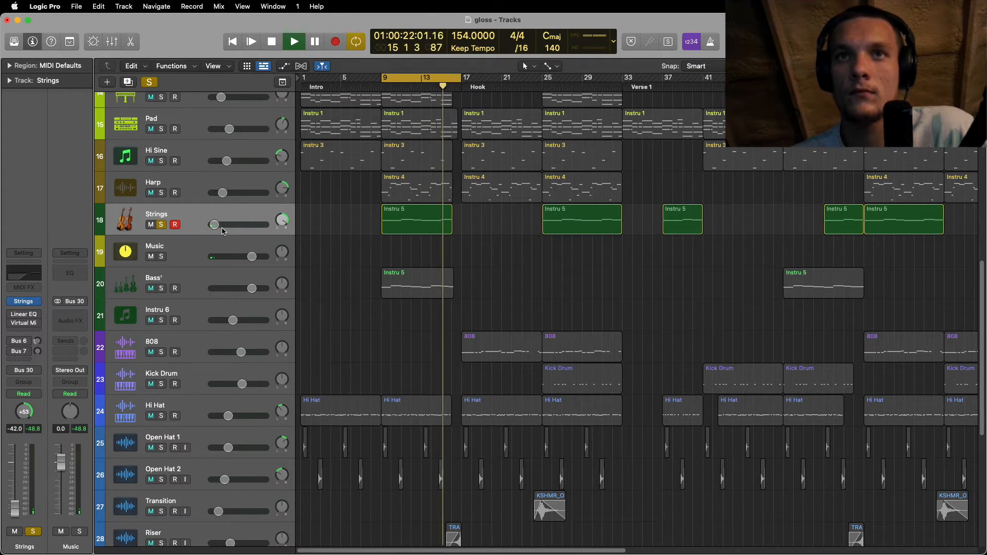
key("space")
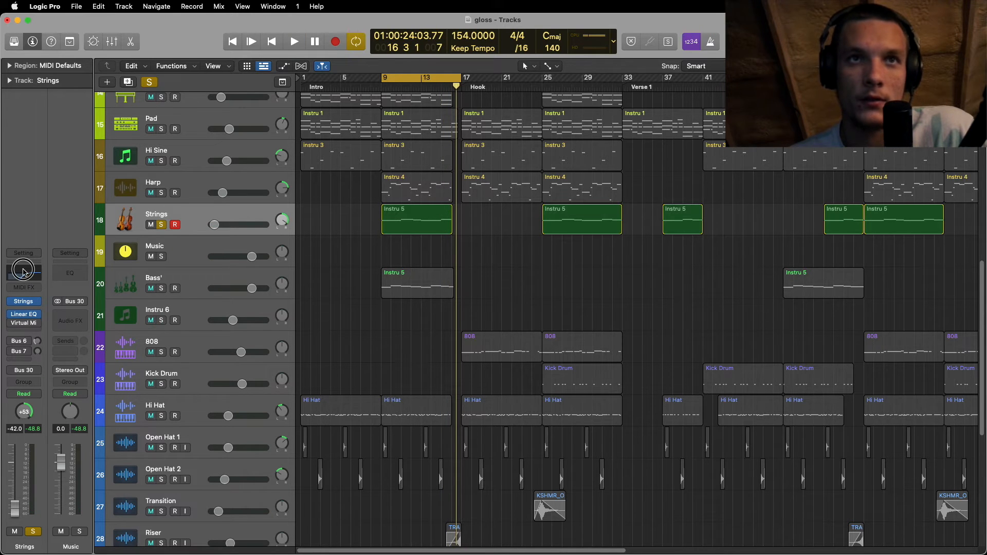
- Re-enable the Linear Phase EQ on Strings and audition its low cut with the curve open
left_click(23, 271)
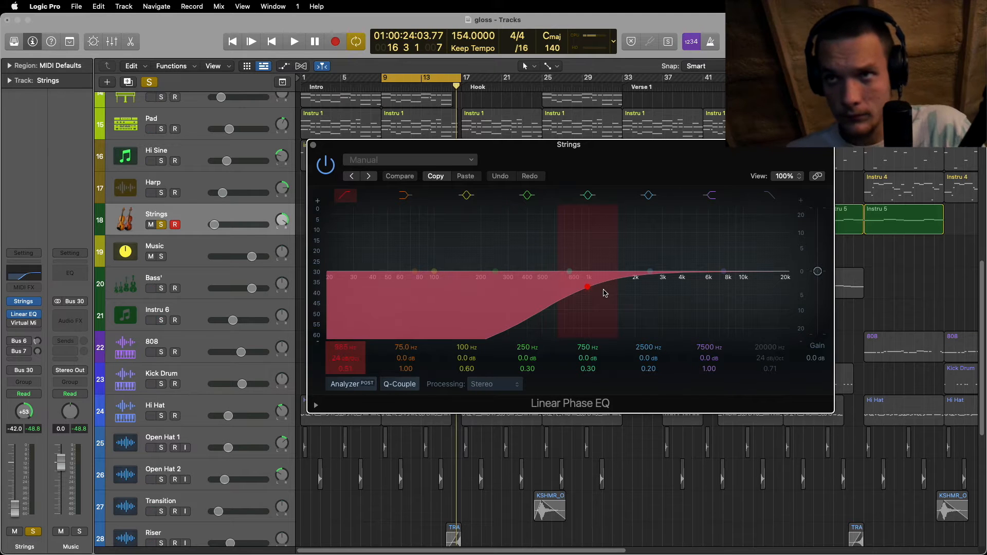
key("space")
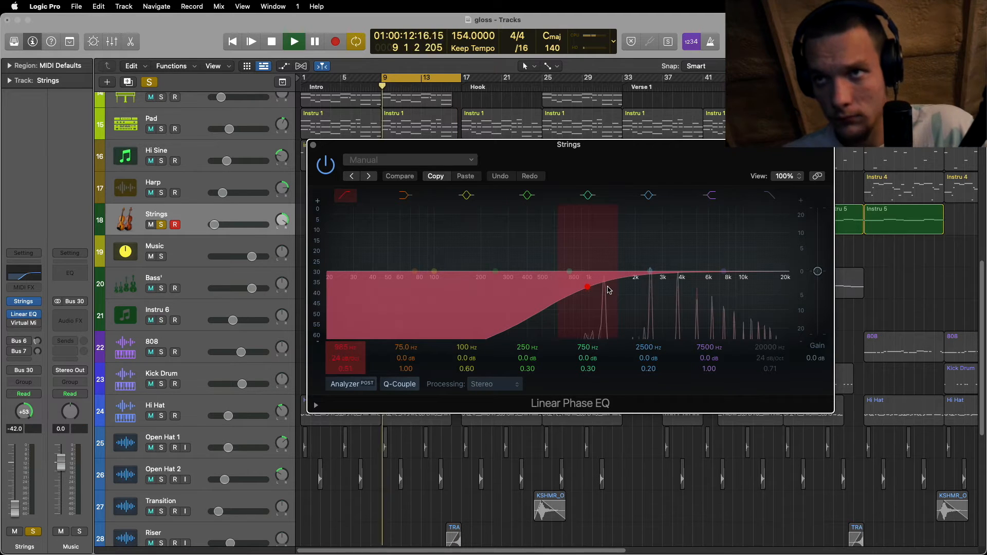
left_click(313, 145)
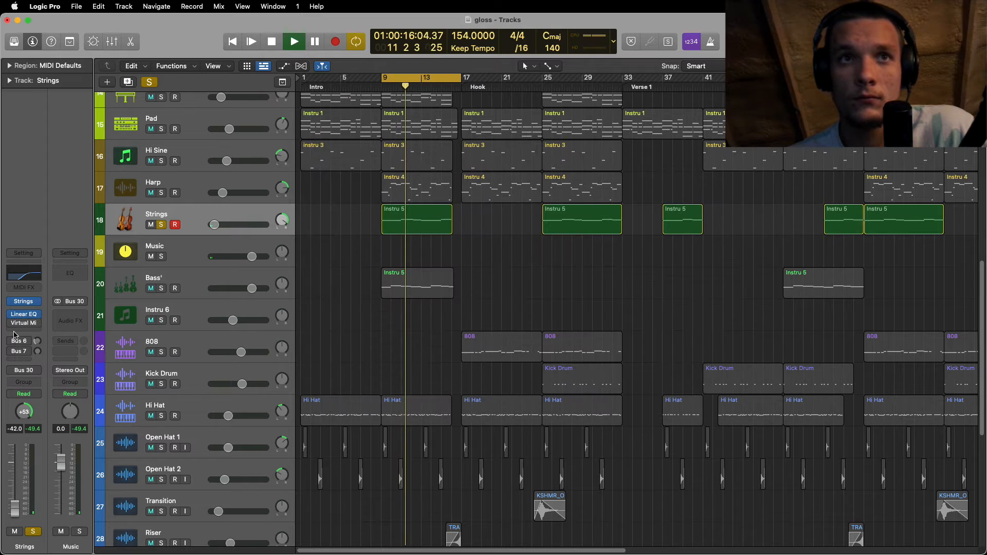
key("space")
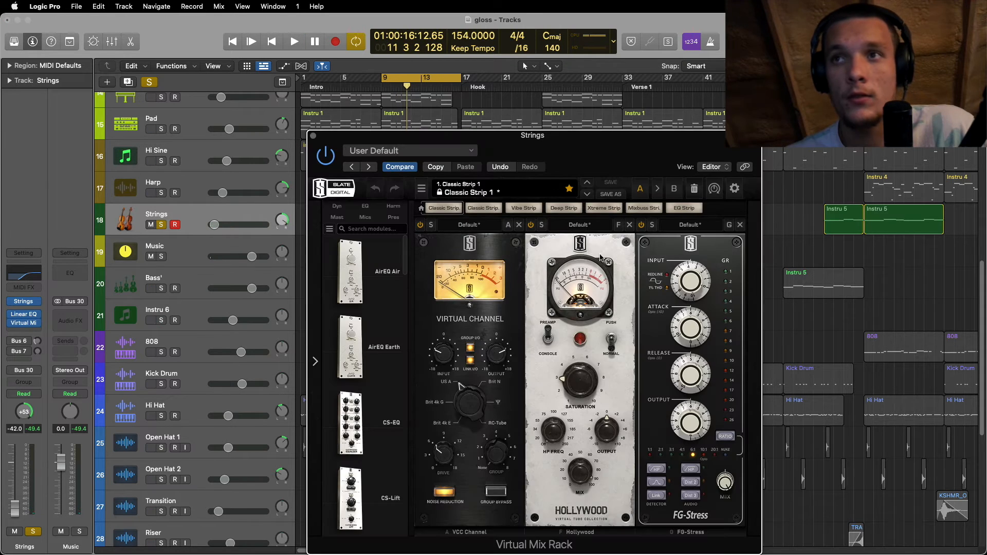
- Examine Virtual Mix Rack on Strings with its Virtual Channel, Hollywood and FG-Stress modules, and audition the track through it
left_click_drag(619, 160, 545, 126)
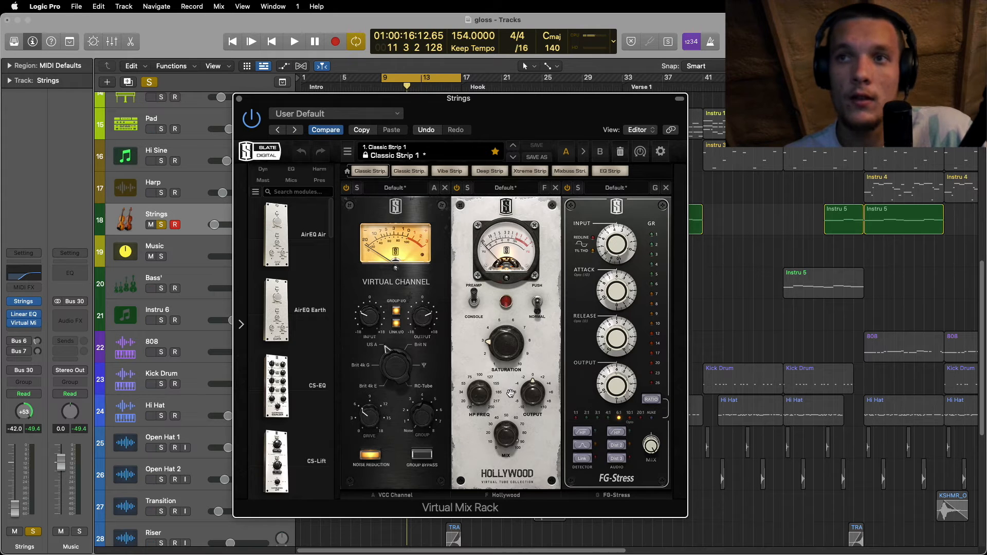
left_click_drag(512, 125, 575, 111)
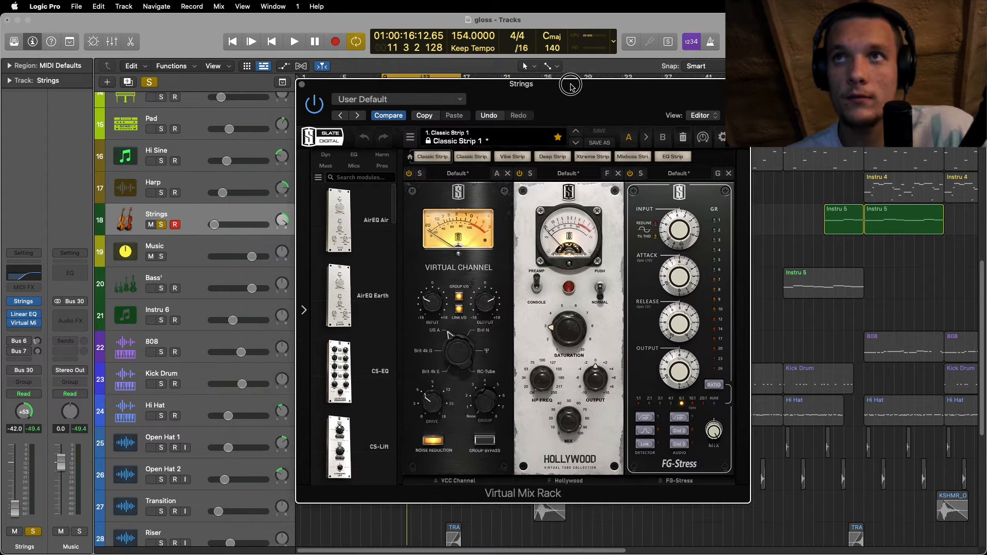
key("space")
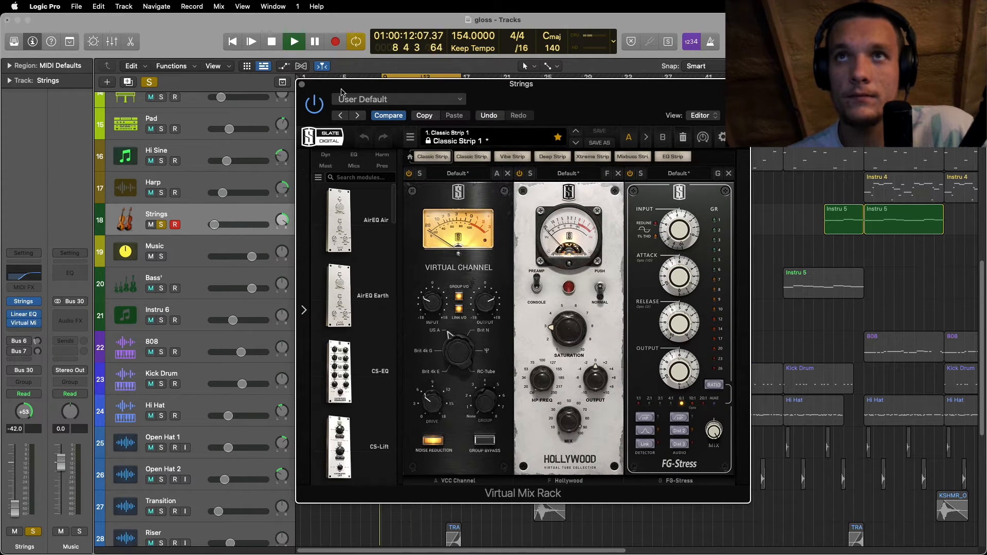
key("space")
left_click(302, 84)
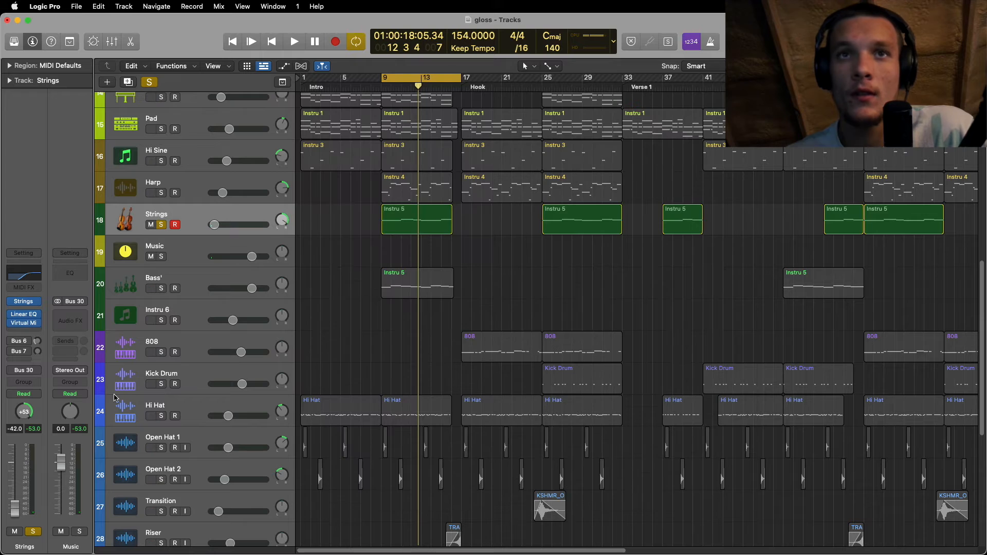
- Re-enable the Bus 6 send on Strings and audition the track through it
left_click(11, 350)
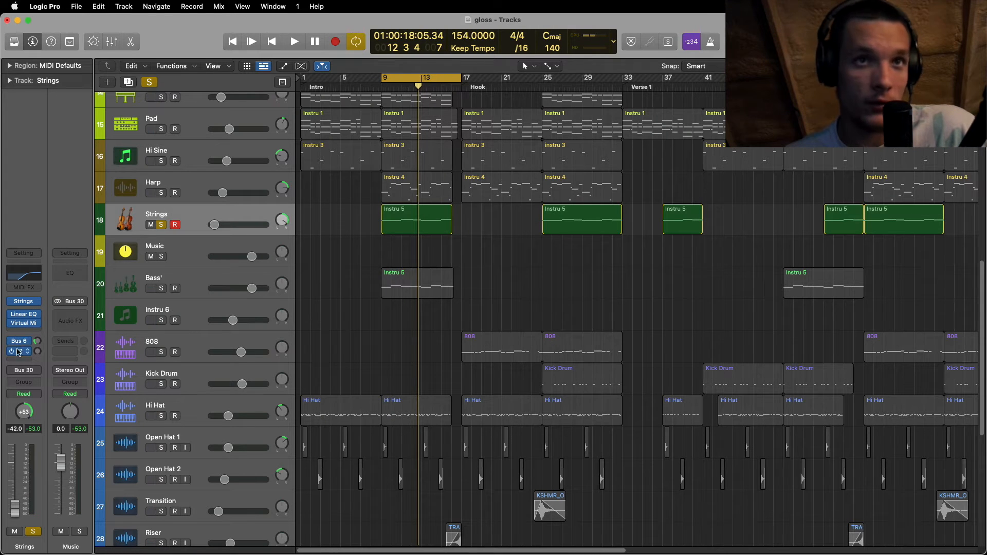
left_click(27, 344)
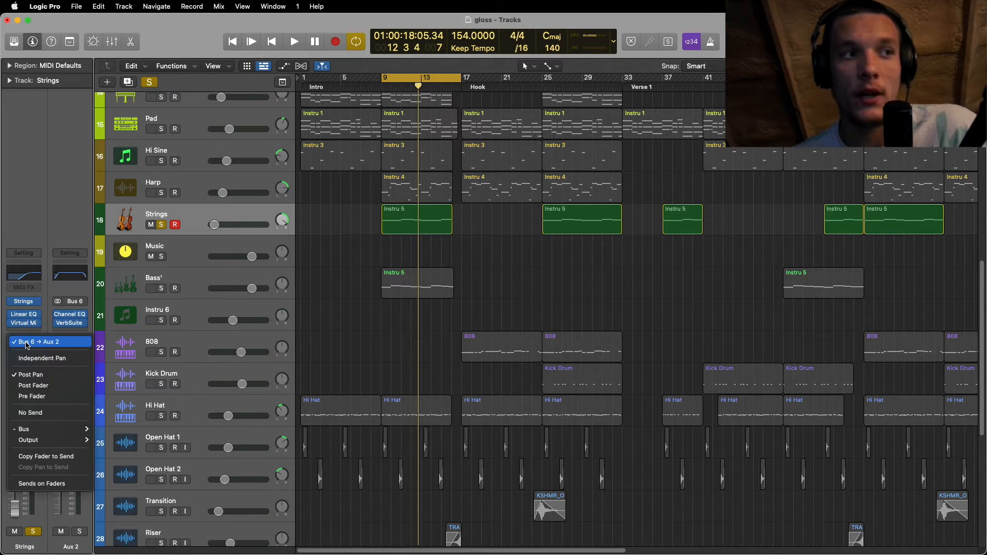
left_click(22, 338)
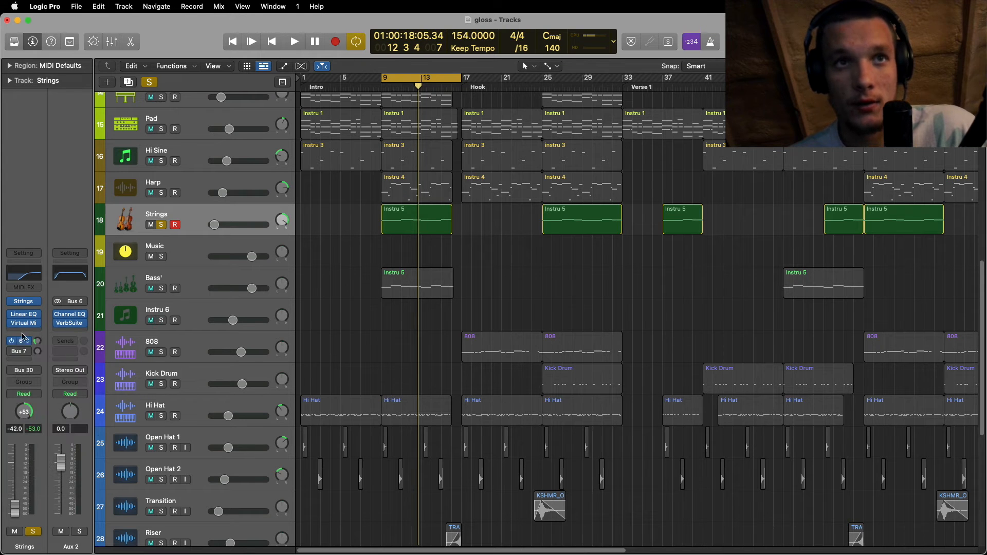
key("space")
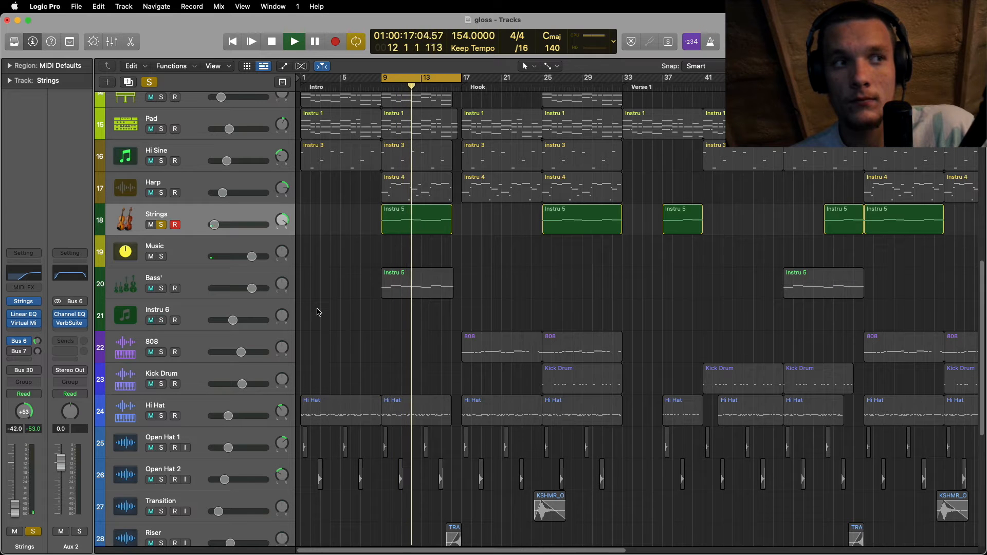
- Remove the Strings solo, then solo the tracks from Hi Piano through Strings and play them together
left_click(161, 225)
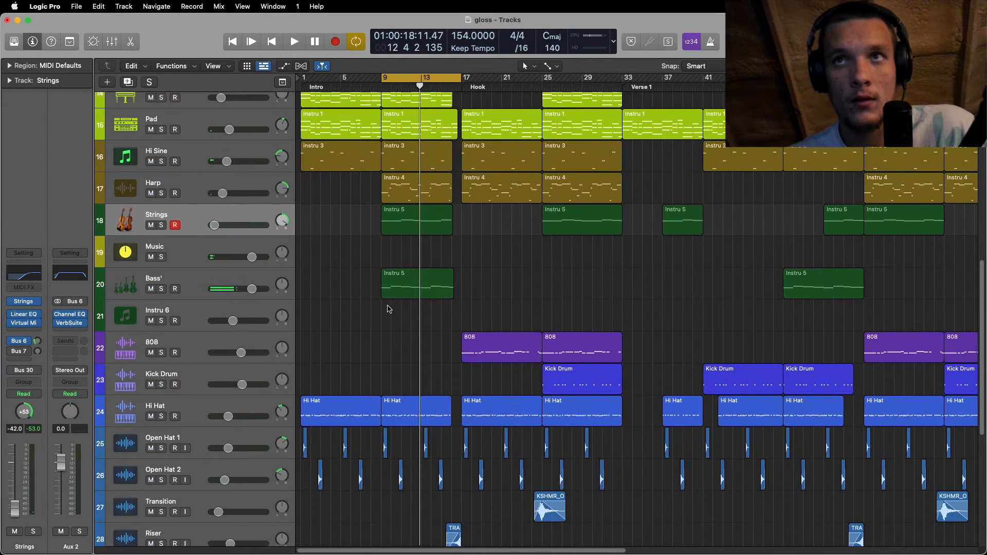
scroll(200, 361, "up", 5)
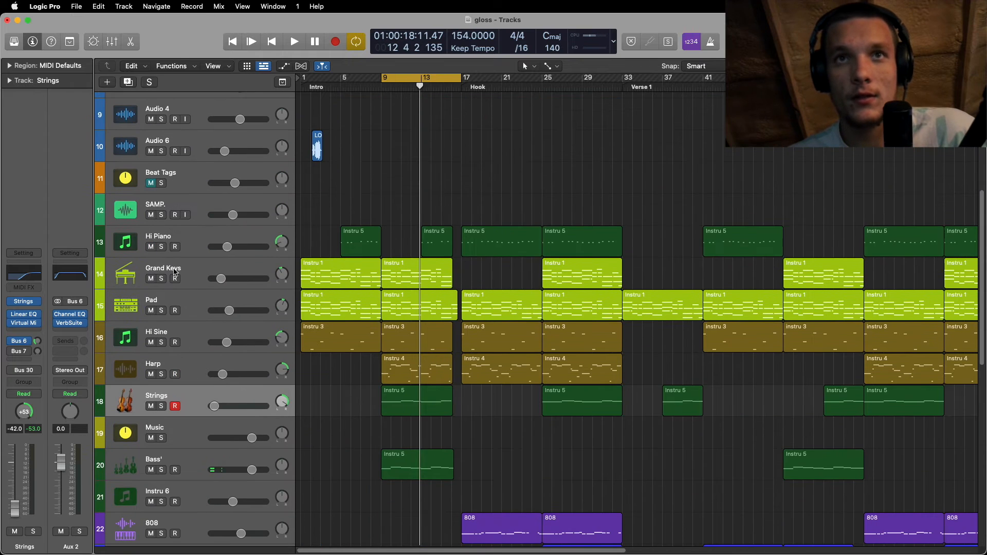
left_click(190, 246, "shift")
key("s")
key("space")
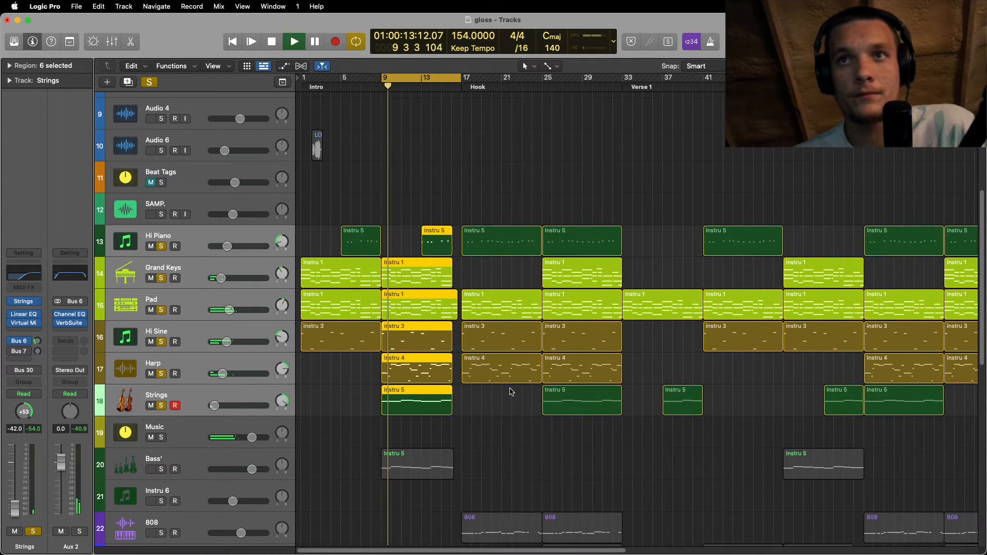
- Look over the melodic layers across the zoomed-out arrangement while the soloed tracks play
scroll(510, 391, "down", 3)
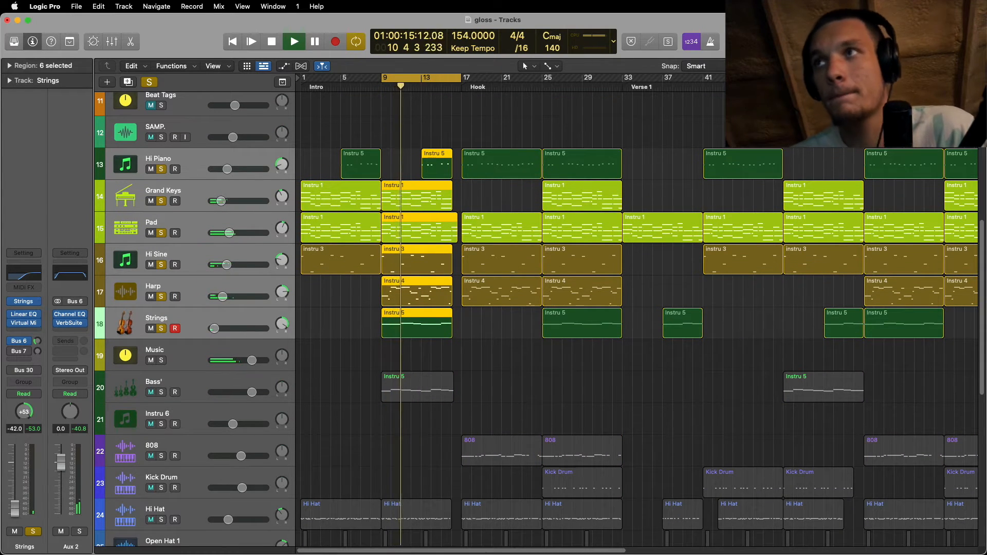
key("super+Left")
key("super+Left")
scroll(444, 383, "up", 2)
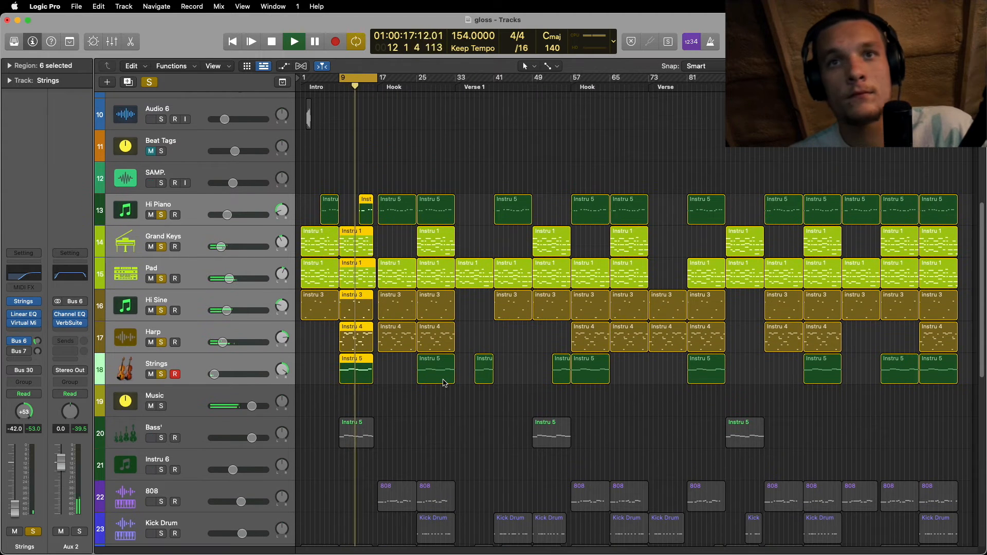
scroll(445, 383, "down", 5)
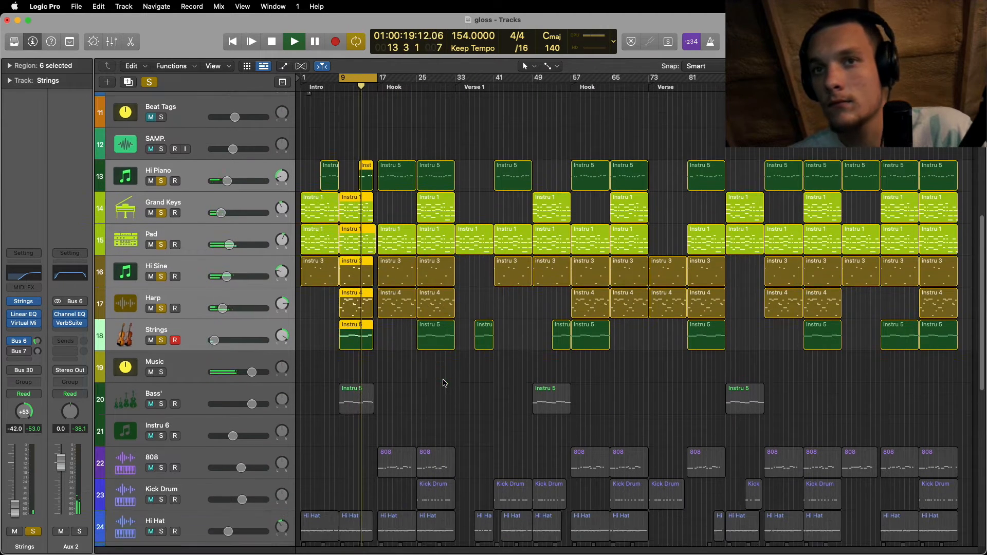
scroll(445, 383, "down", 6)
scroll(455, 365, "up", 10)
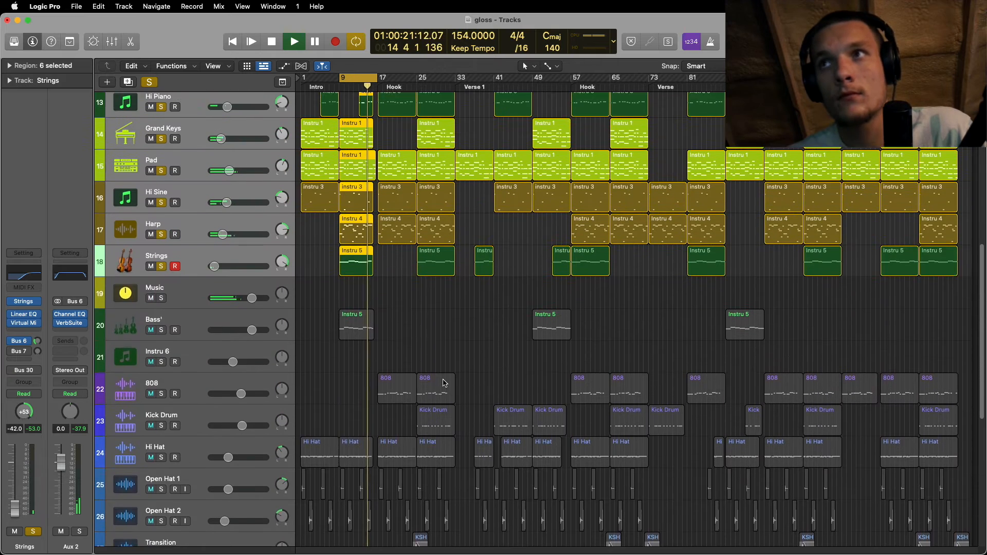
left_click(461, 351)
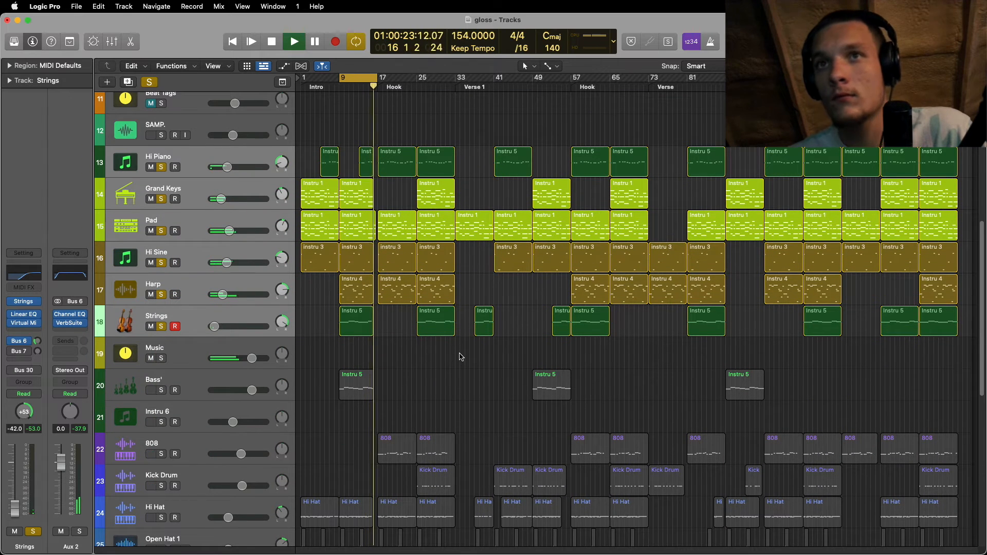
- Turn off the cycle range, clear all solos, and solo the Bass' track
left_click(360, 80)
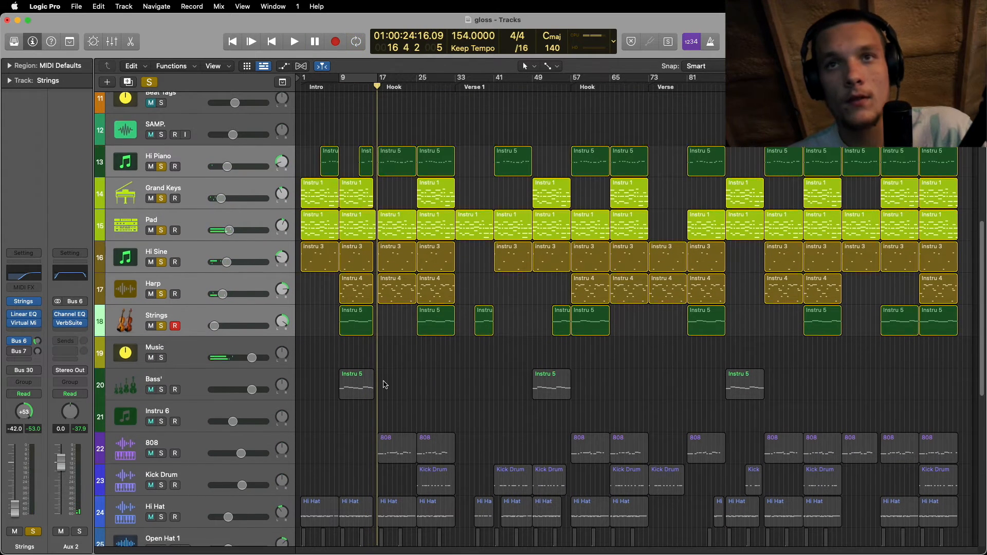
scroll(164, 221, "down", 5)
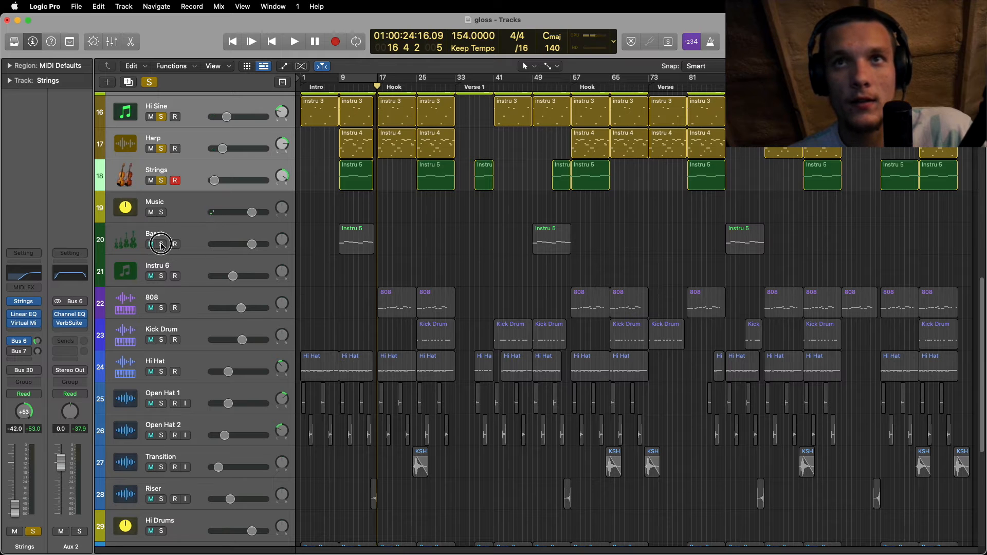
left_click(147, 82)
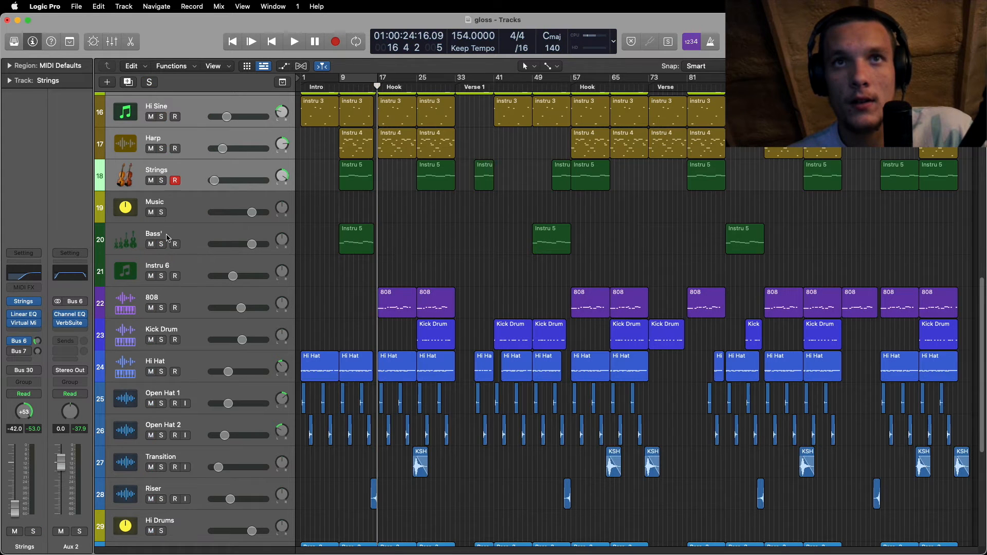
left_click(167, 237)
key("s")
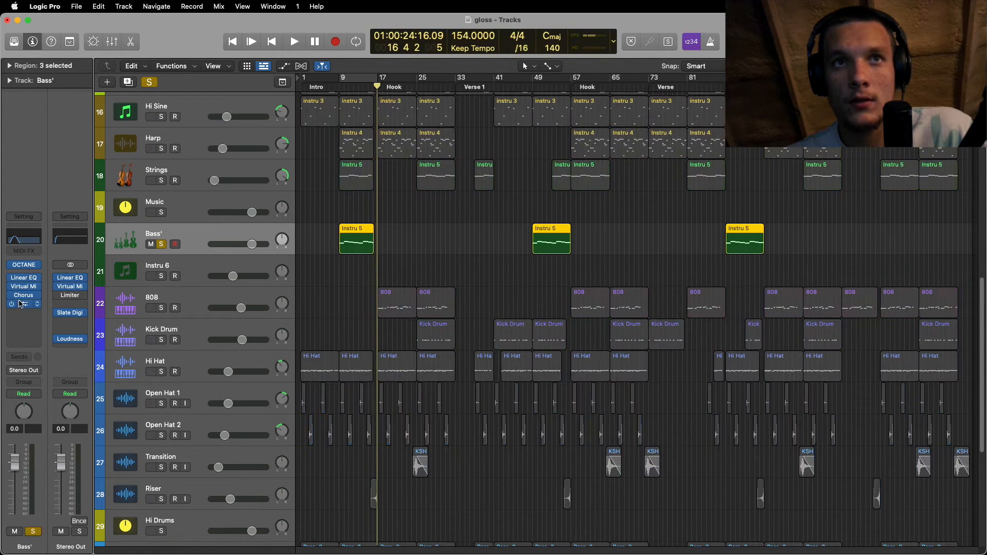
- Bypass Linear Phase EQ, Virtual Mix Rack, Chorus and TDR Nova on Bass'
left_click(13, 281)
left_click(12, 286)
left_click(13, 286)
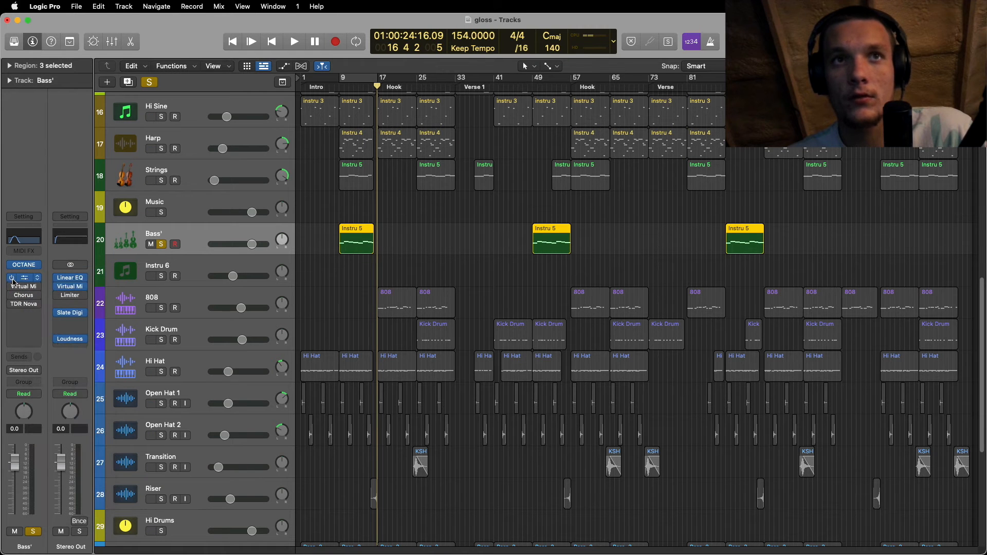
key("space")
key("space")
left_click(410, 209)
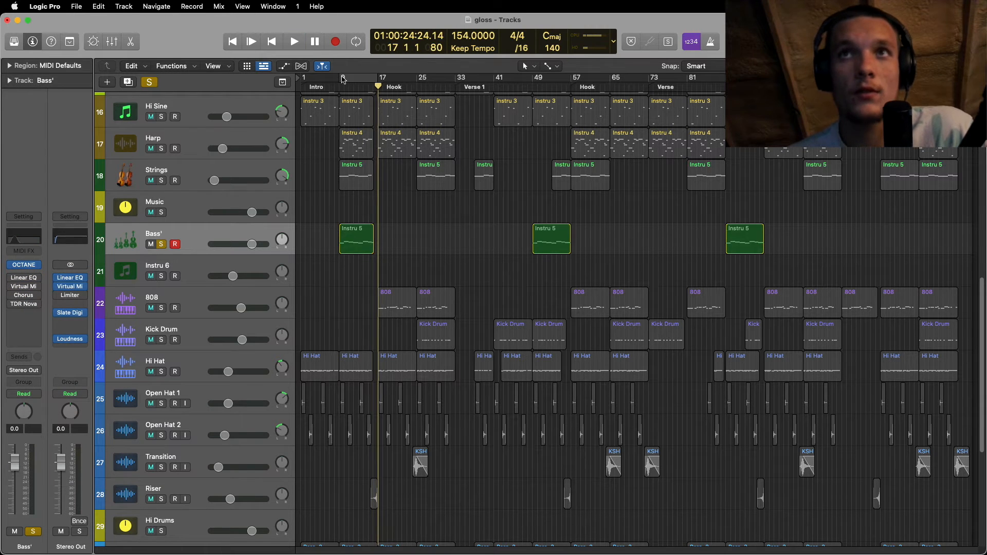
- Audition the dry Bass' track looped from bar 9 at a volume of -19.5 dB and show its first region's notes
key("space")
key("super+Right")
left_click_drag(252, 244, 223, 245)
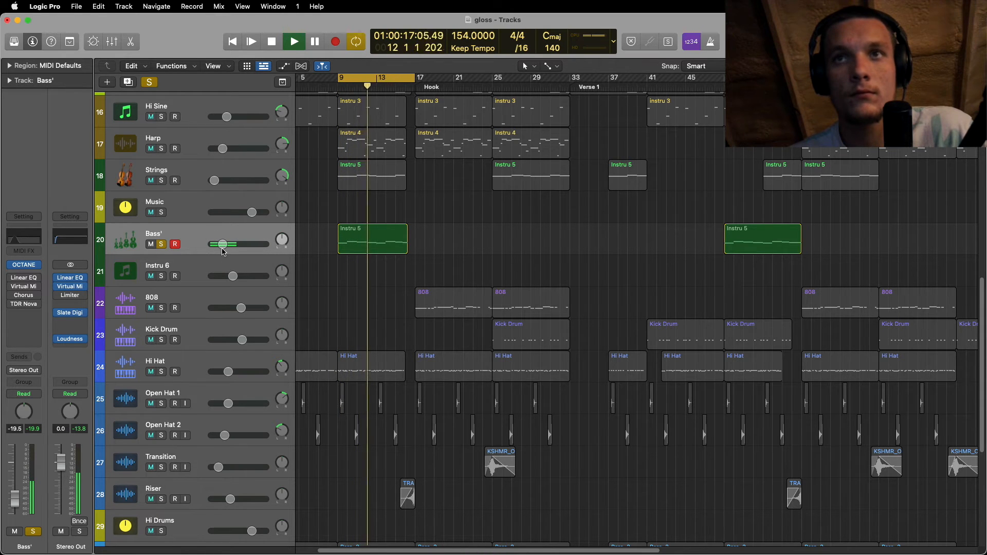
key("space")
double_click(355, 240)
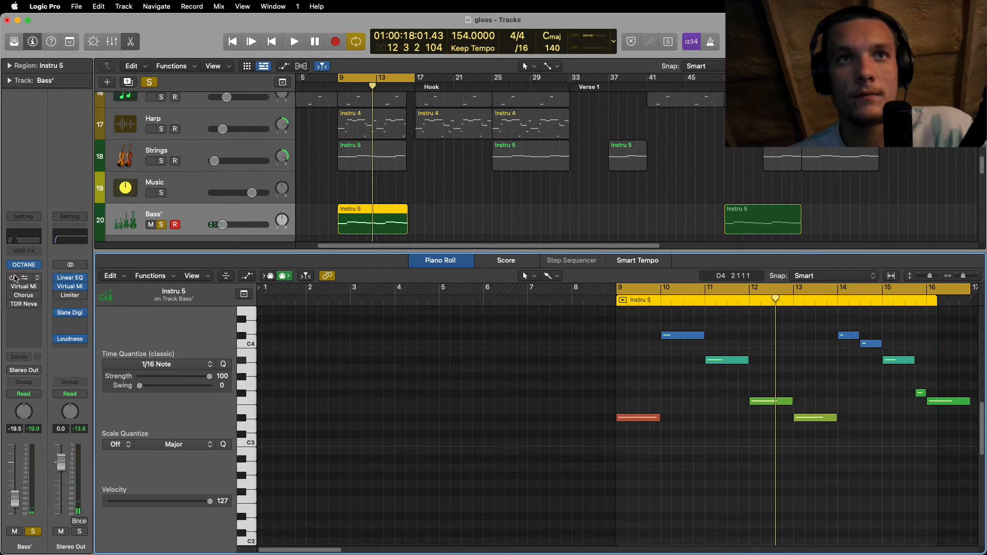
- Re-enable the Linear Phase EQ on Bass' and audition its low and high cuts with the curve open
left_click(14, 277)
left_click(24, 277)
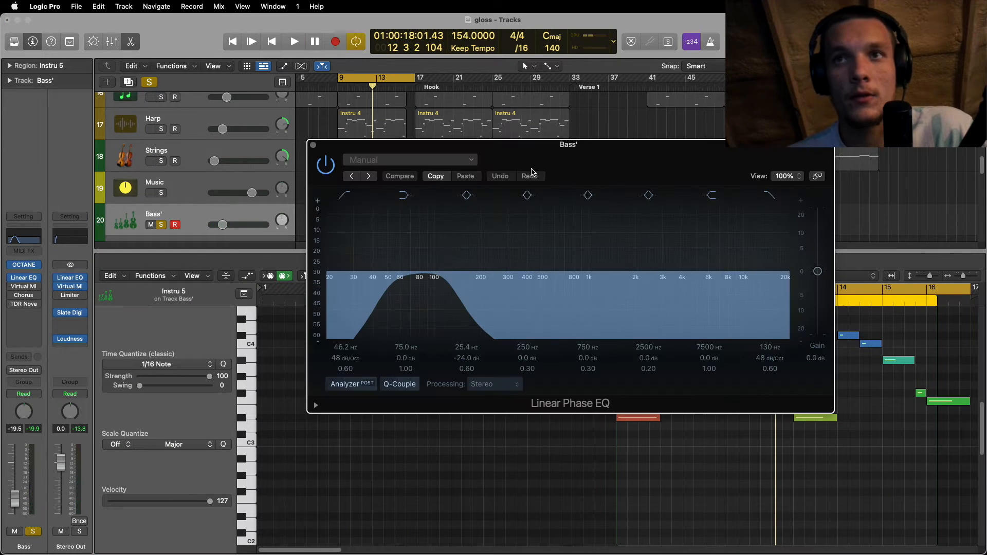
left_click_drag(532, 172, 421, 163)
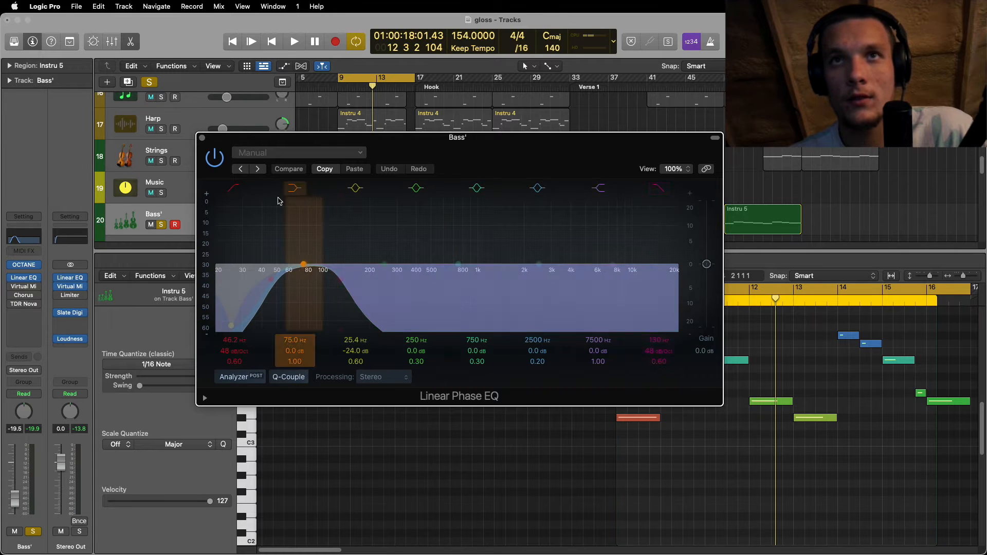
key("space")
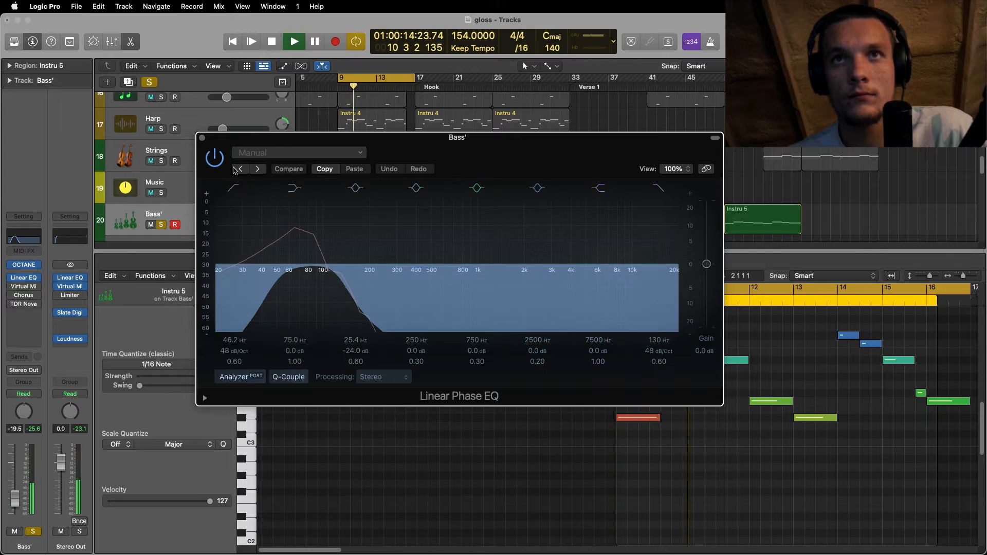
key("space")
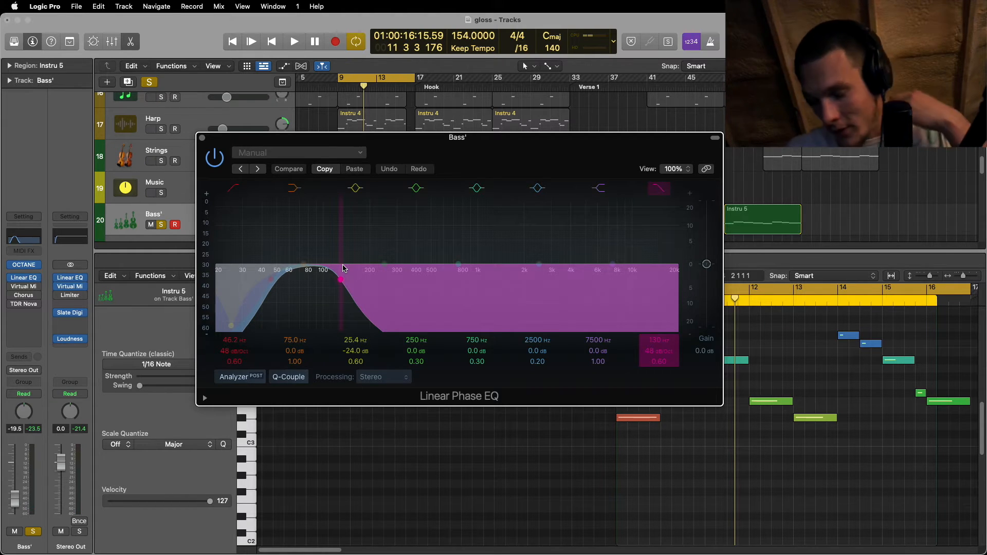
key("space")
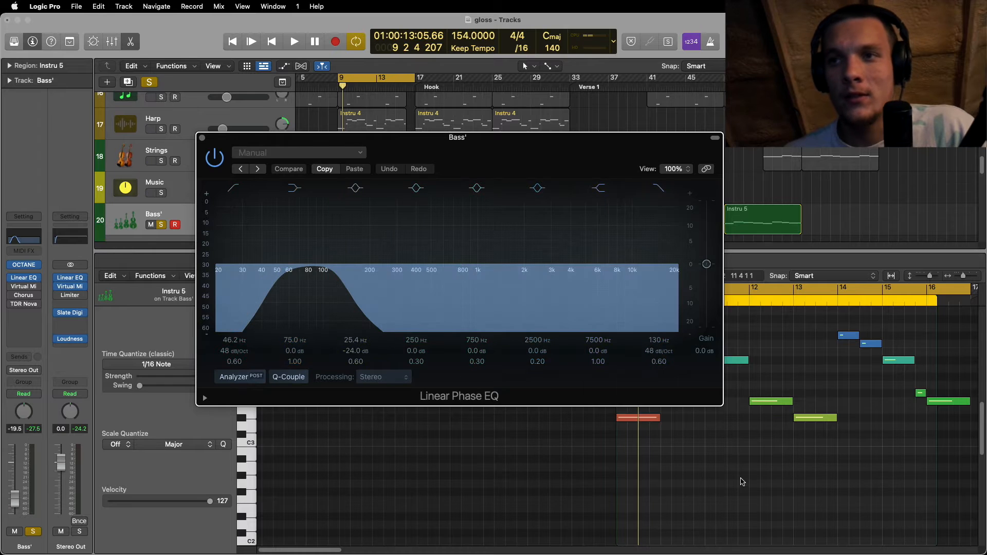
scroll(741, 481, "up", 5)
scroll(742, 482, "down", 3)
key("space")
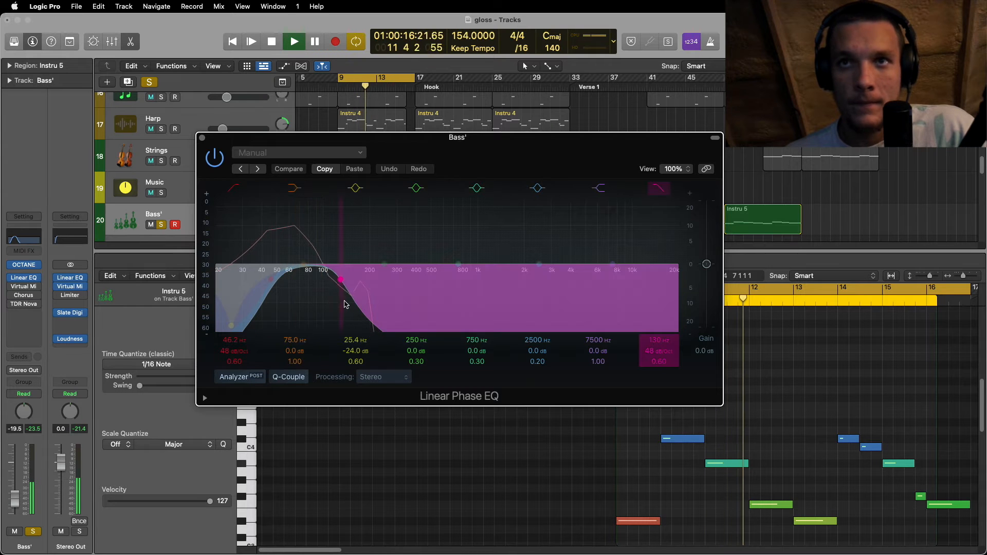
key("space")
left_click(201, 138)
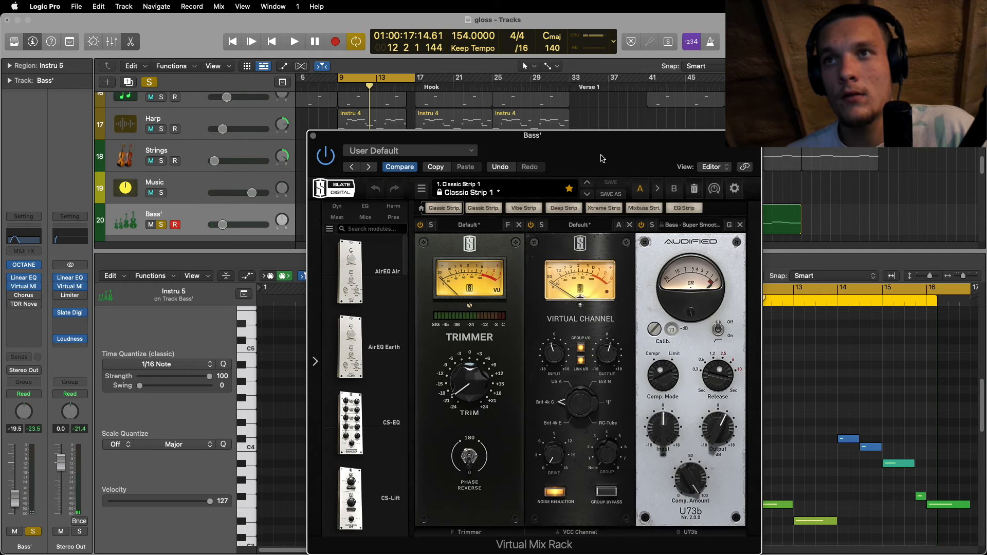
- Reset the Bass' volume to 0 dB and audition it through Virtual Mix Rack's Trimmer, Virtual Channel and U73b modules
left_click_drag(601, 155, 523, 110)
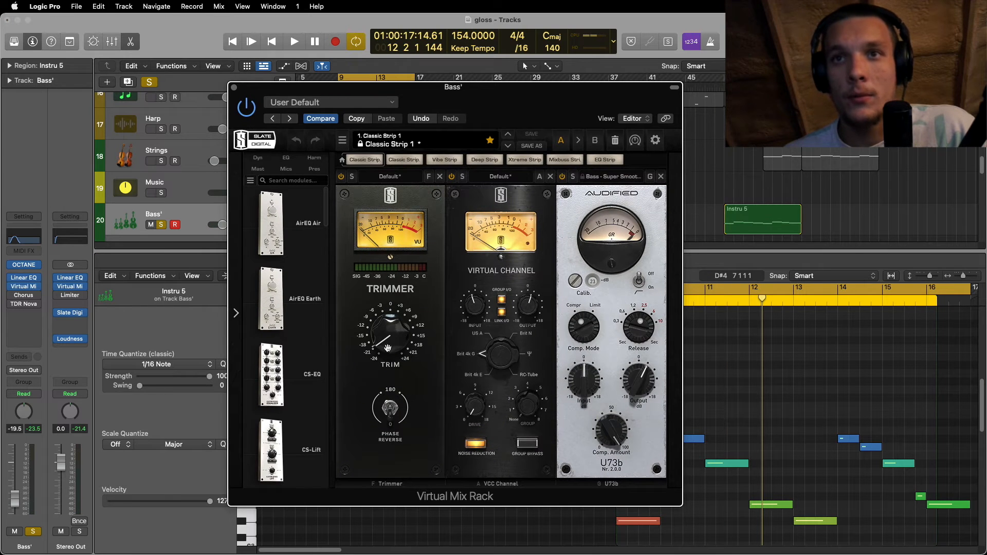
left_click_drag(503, 105, 620, 112)
left_click(223, 224, "alt")
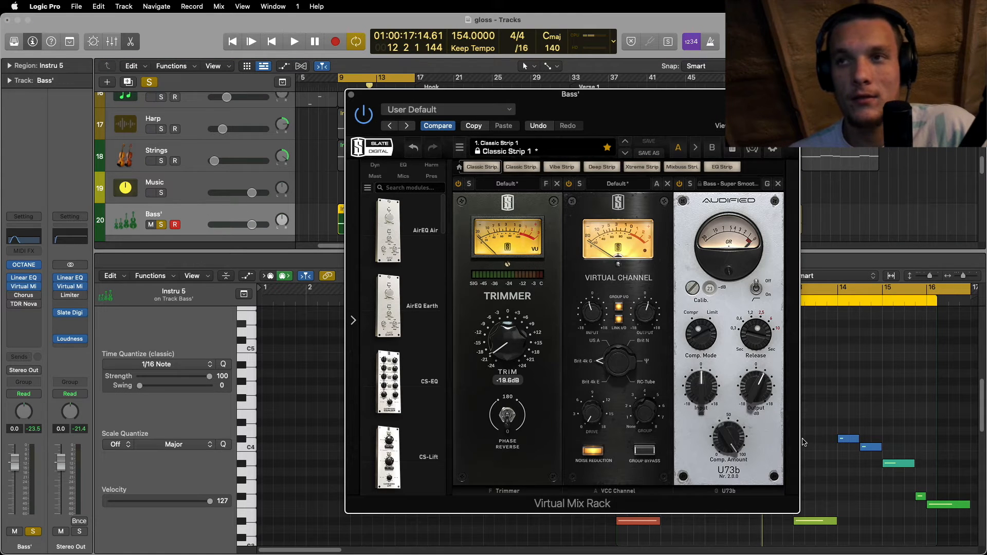
key("space")
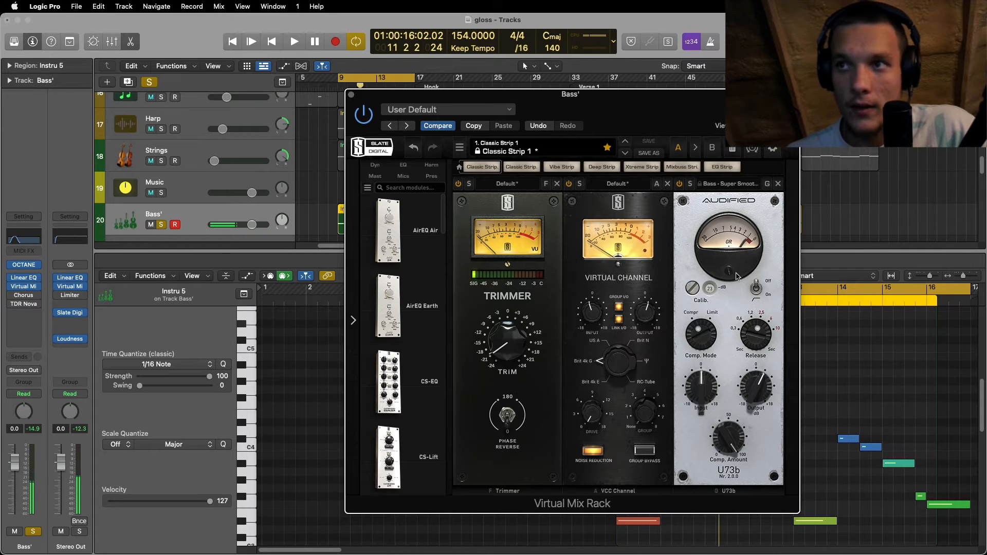
left_click(350, 95)
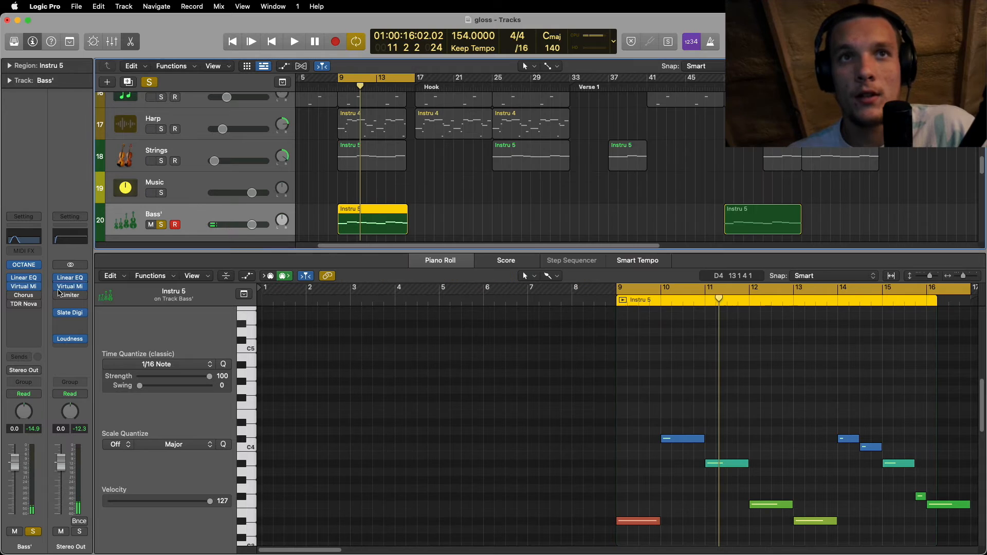
- Re-enable Chorus and TDR Nova on Bass' and audition the track while viewing the Chorus settings
left_click(23, 298)
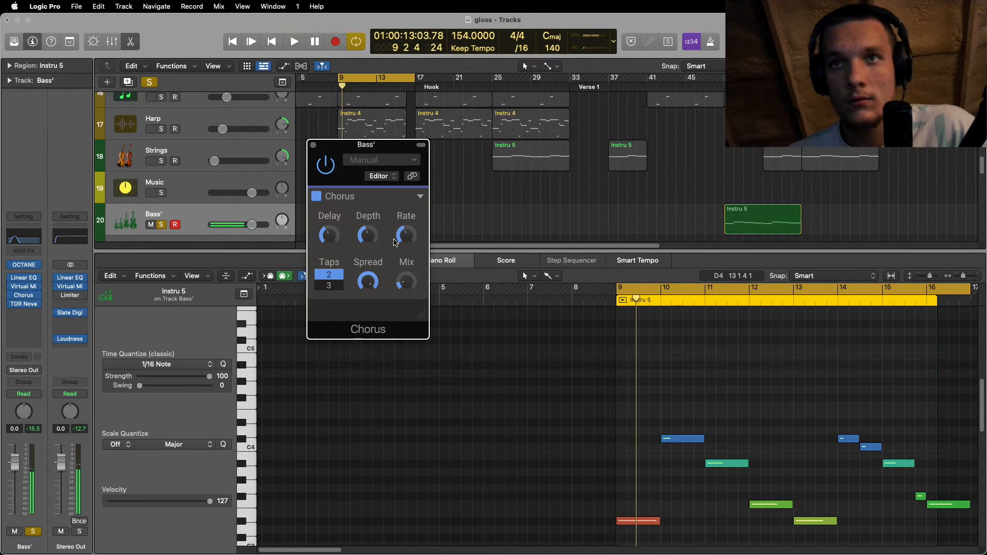
left_click(412, 292)
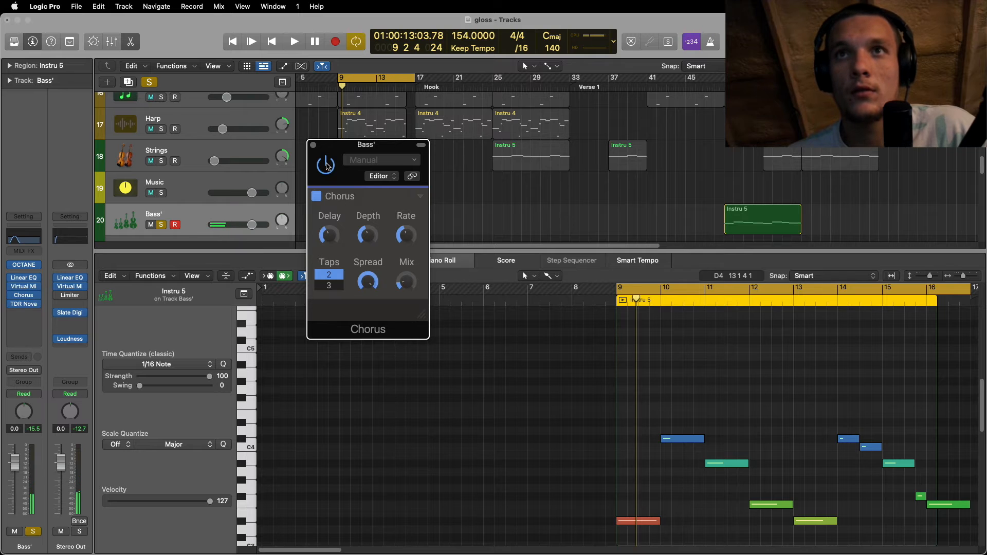
left_click(313, 146)
- Audition Bass' with TDR Nova's dynamic EQ curve open
mouse_move(62, 342)
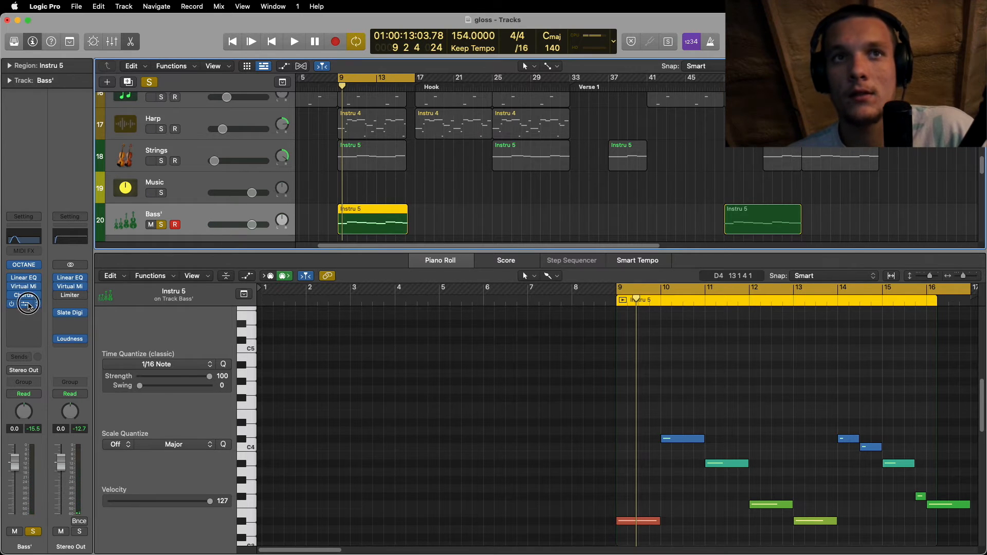
left_click(29, 304)
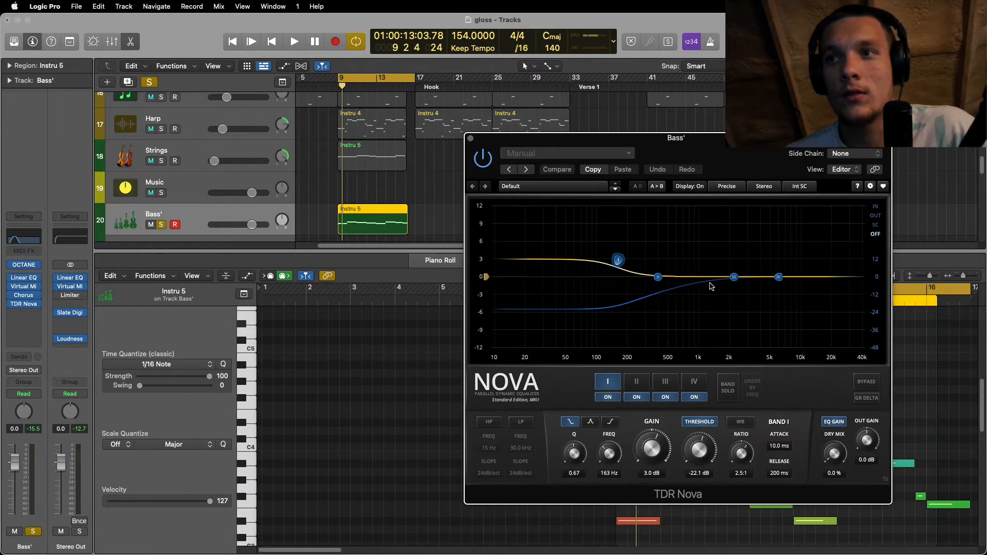
key("space")
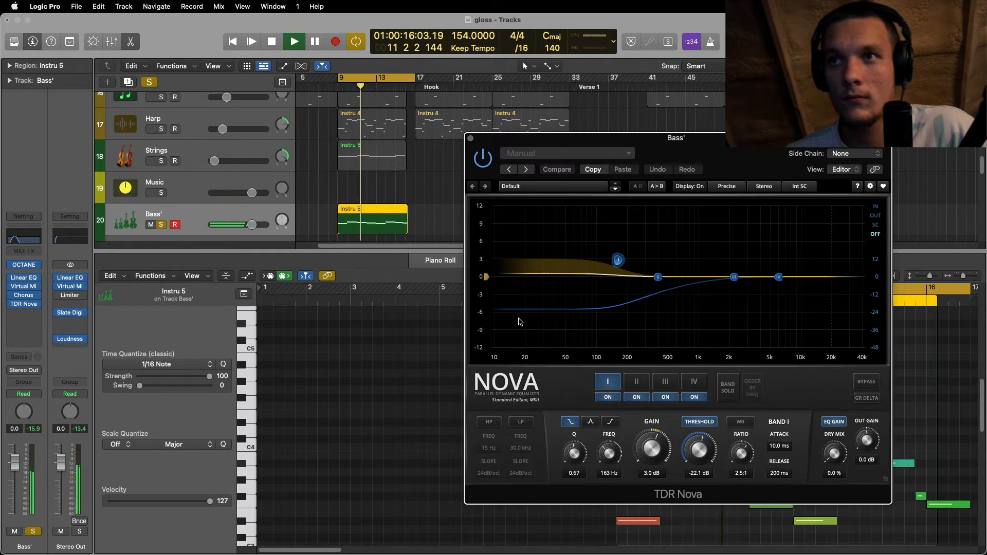
key("space")
left_click(470, 137)
- Hide the Piano Roll and solo the Hi Hat track in place of Bass'
scroll(531, 229, "down", 3)
key("p")
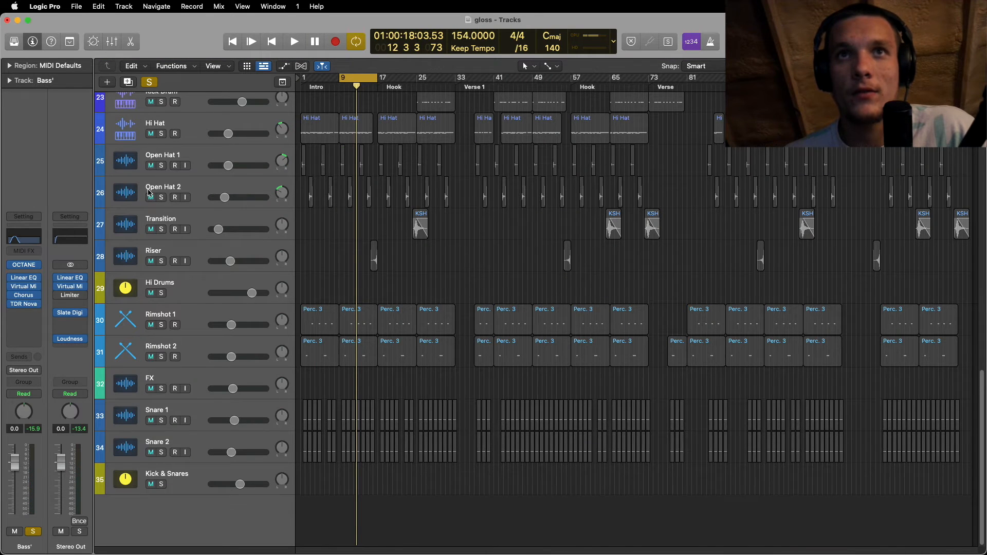
scroll(149, 191, "up", 4)
left_click(161, 126)
left_click(161, 254)
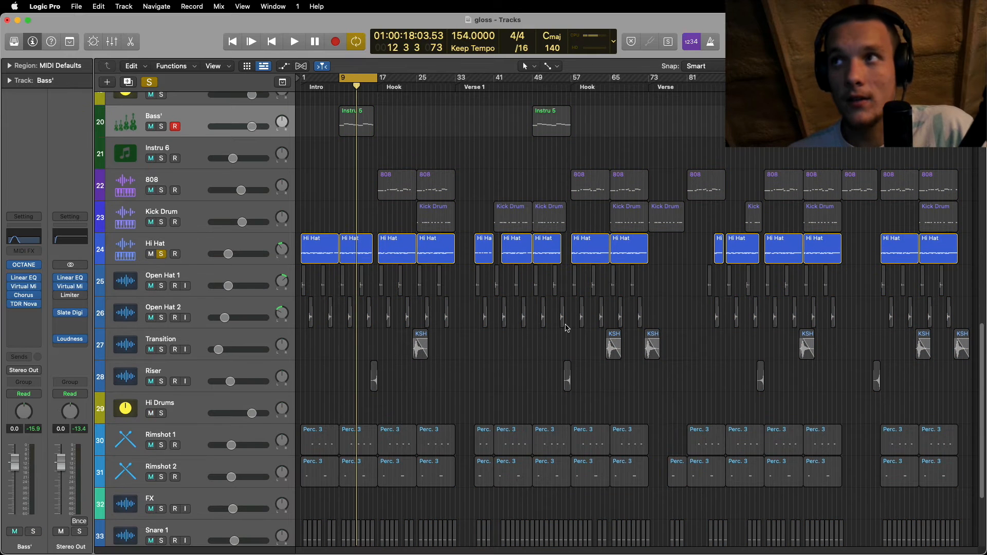
- Audition the soloed Hi Hat and show the notes of its region at bar 9
key("space")
scroll(437, 308, "up", 4)
scroll(350, 288, "down", 3)
left_click(350, 288)
key("p")
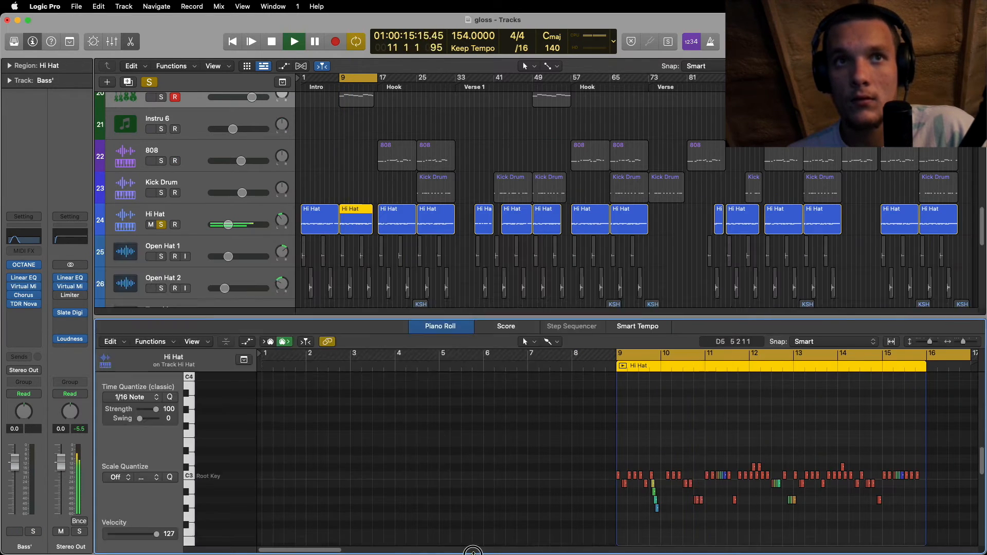
key("p")
- Solo the Music bus as well and audition the Hi Hat together with it
left_click(242, 215)
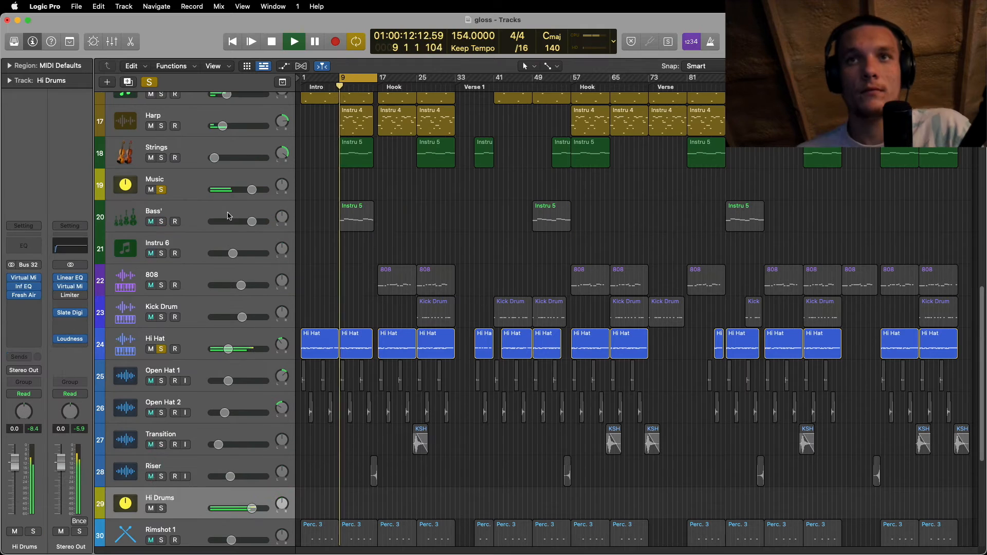
scroll(186, 270, "down", 4)
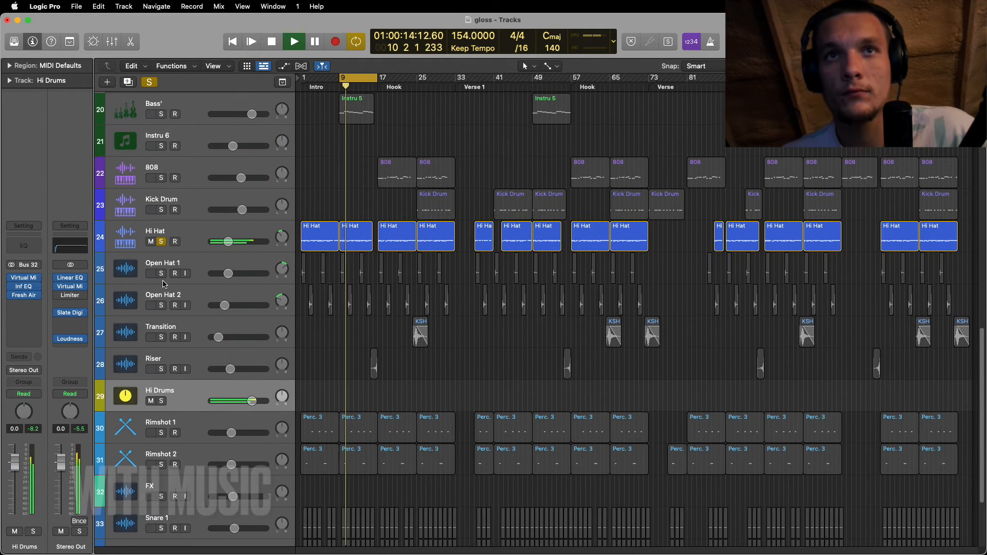
key("space")
- Add Open Hat 1 and Open Hat 2 to the solo and audition them with the Hi Hat and music
left_click(161, 266)
left_click(161, 273)
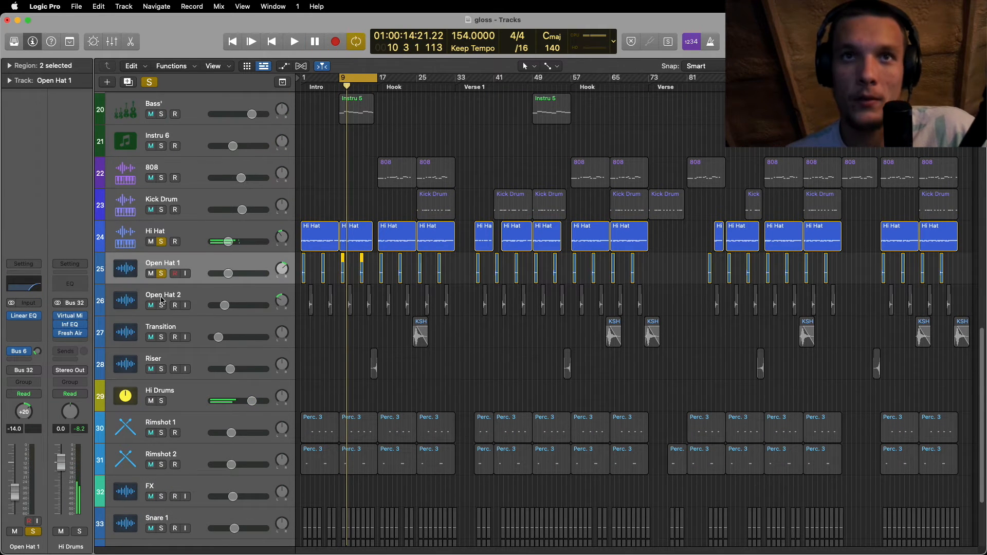
left_click(163, 299)
left_click(162, 305)
key("space")
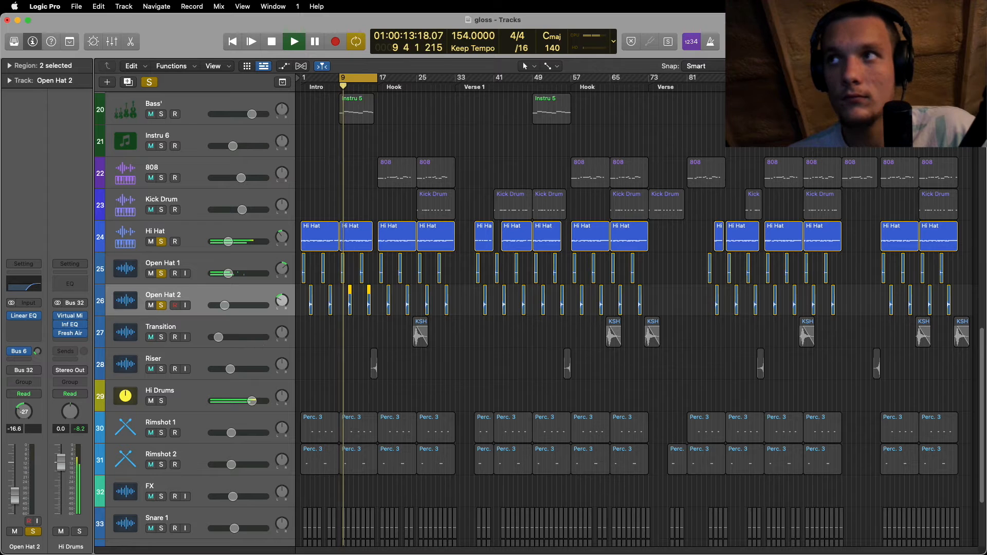
key("super+Right")
key("super+Right")
left_click(365, 350)
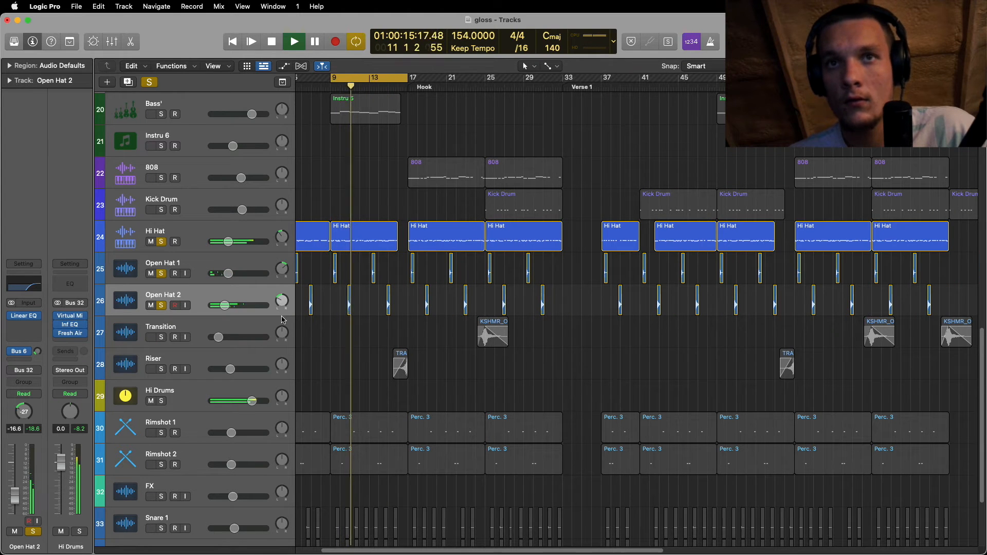
scroll(238, 318, "down", 4)
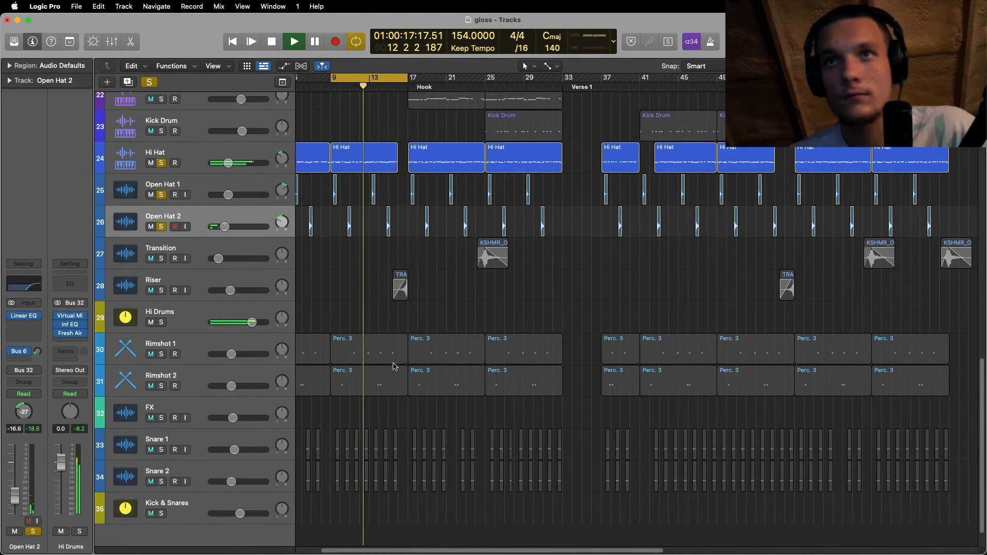
key("space")
- Examine the channel strips of Hi Drums, Open Hat 1 and Hi Hat to show the hats' routing to Bus 32
left_click(236, 346)
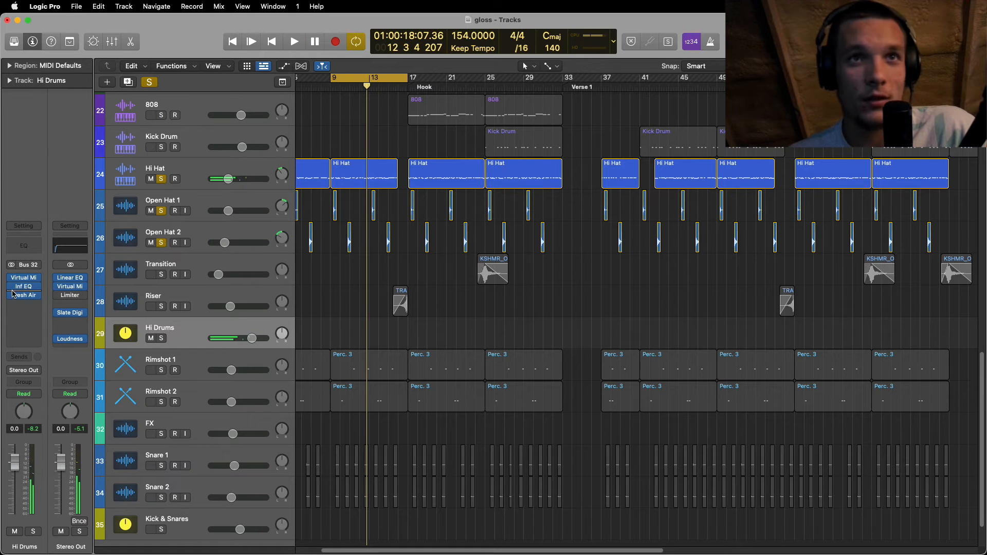
left_click(211, 228)
left_click(207, 205)
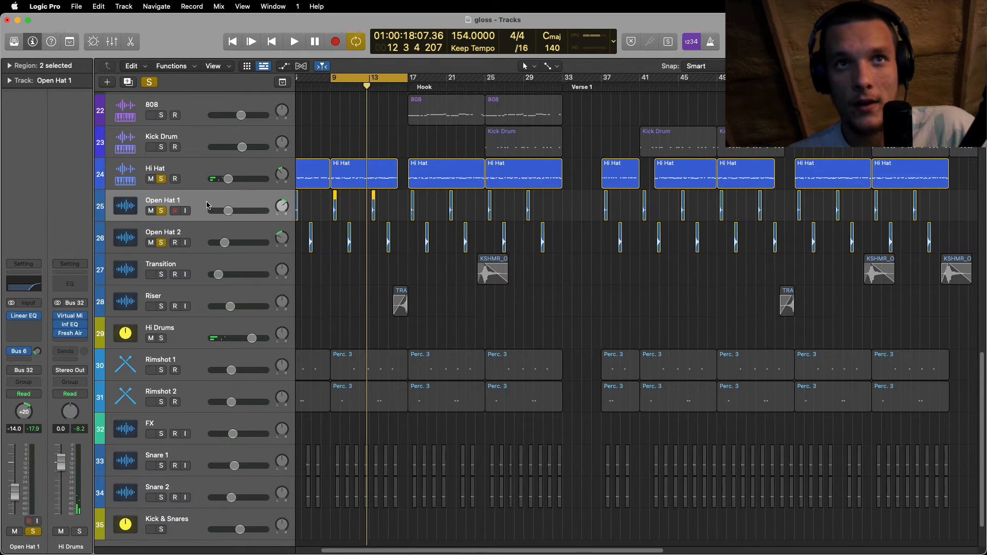
left_click(197, 173)
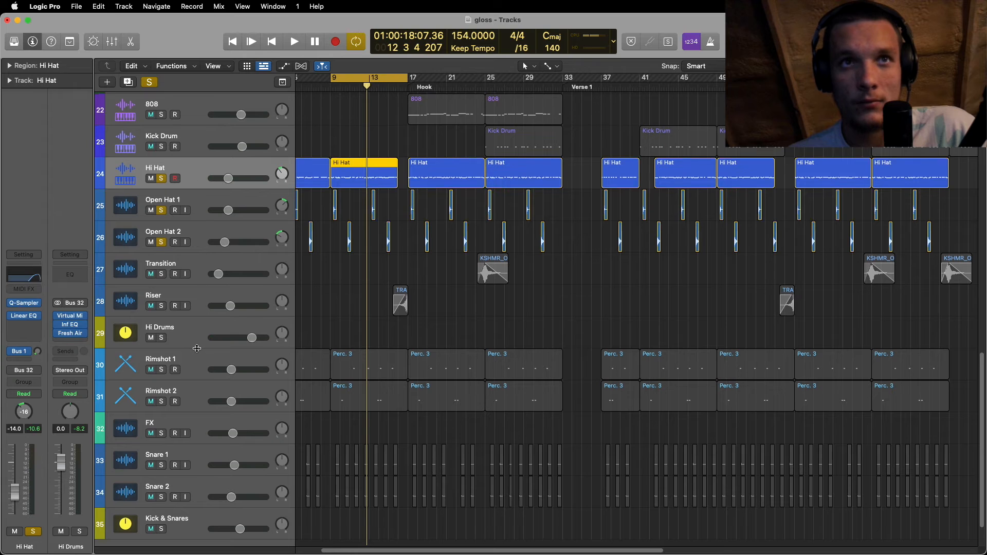
scroll(211, 355, "down", 1)
left_click(208, 295)
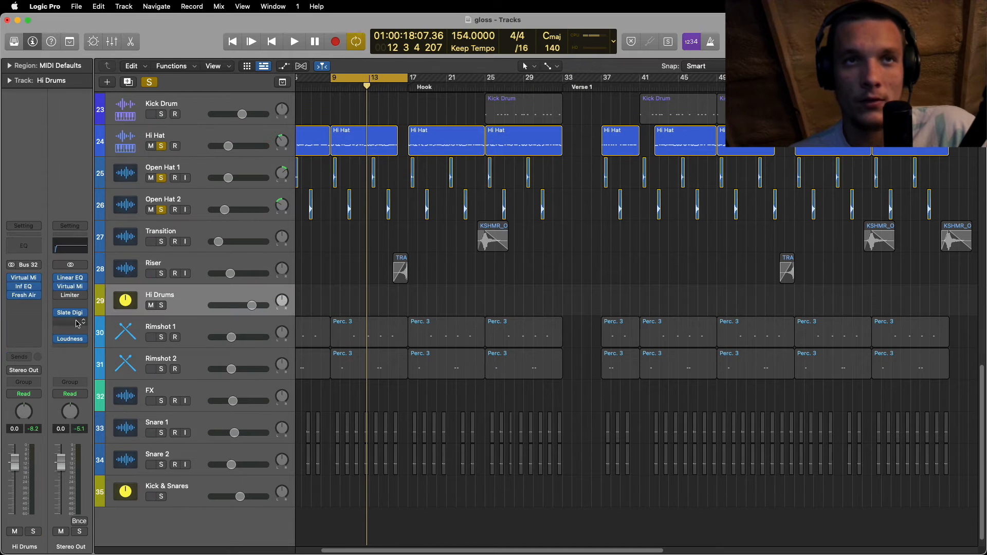
- Audition the Hi Drums bus with Virtual Mix Rack's Virtual Channel and FG-Stress modules in view
left_click(26, 280)
left_click_drag(587, 150, 672, 99)
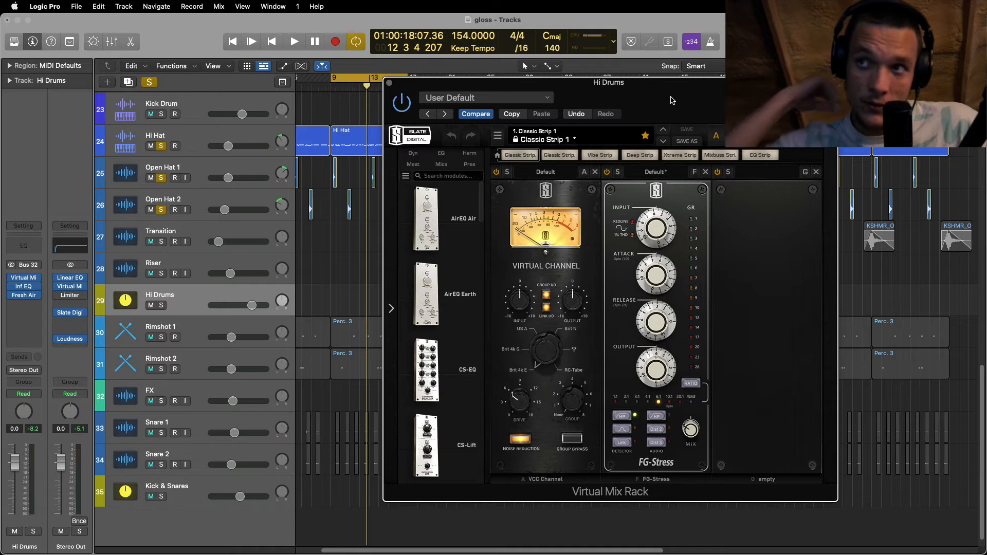
key("space")
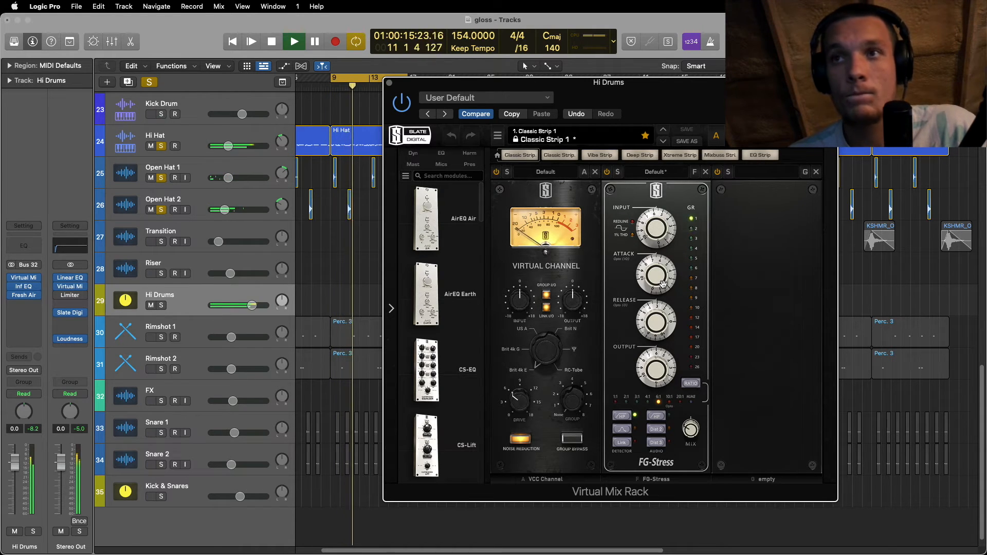
key("space")
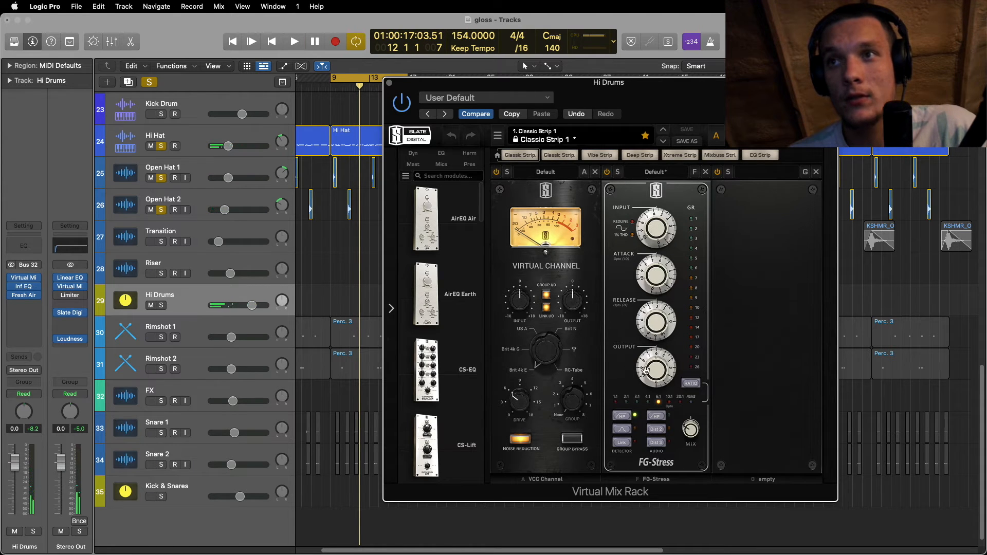
left_click(390, 83)
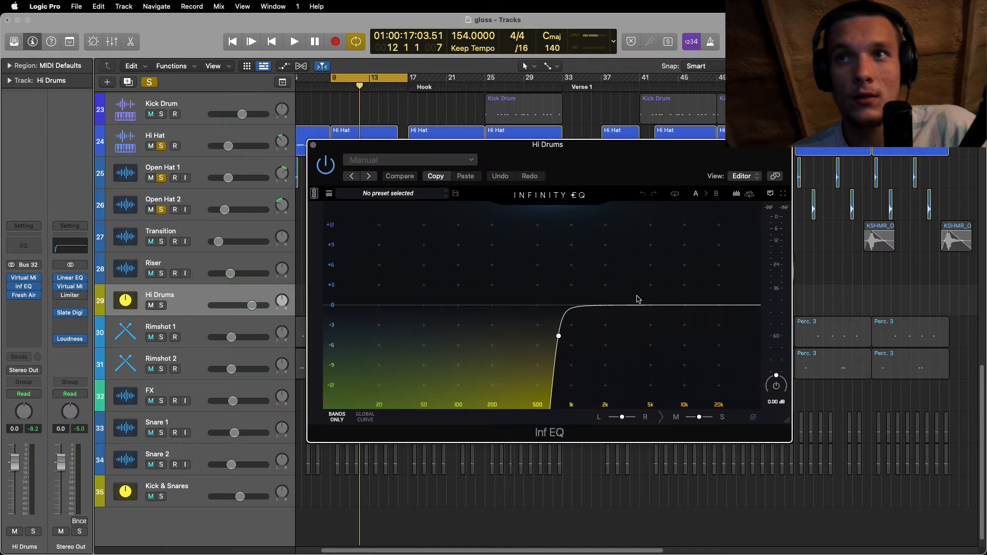
- Audition Hi Drums with Infinity EQ open and point out its low-cut band
key("space")
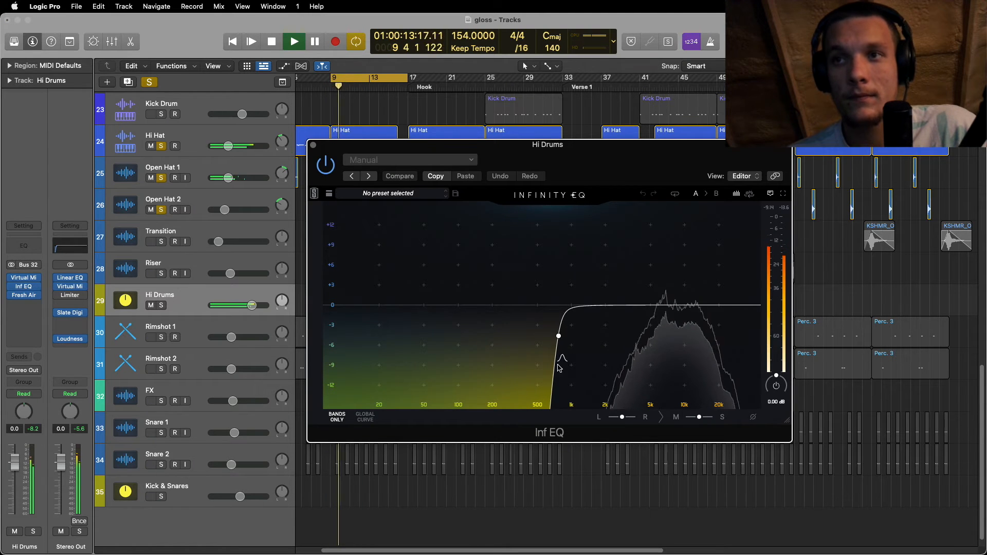
key("space")
mouse_move(564, 338)
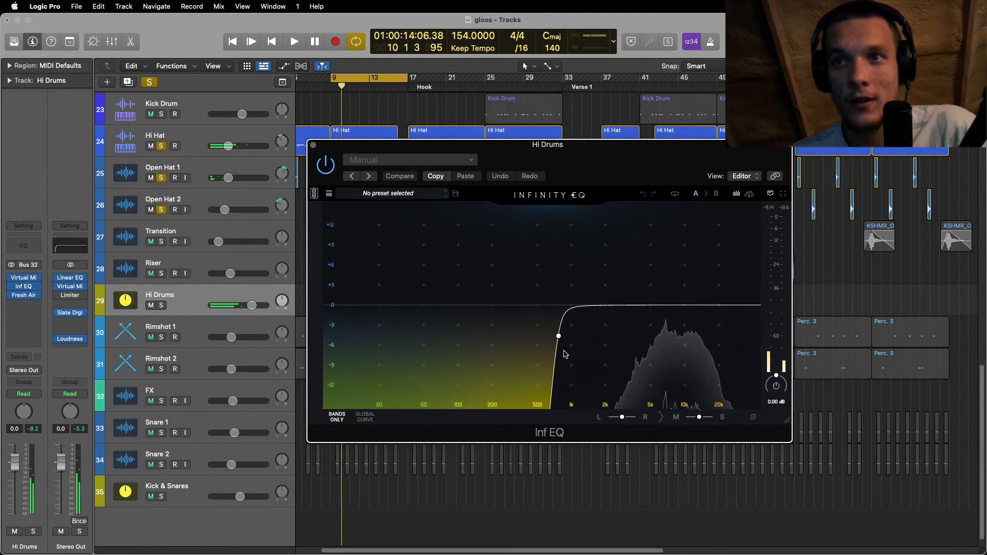
left_click(559, 337)
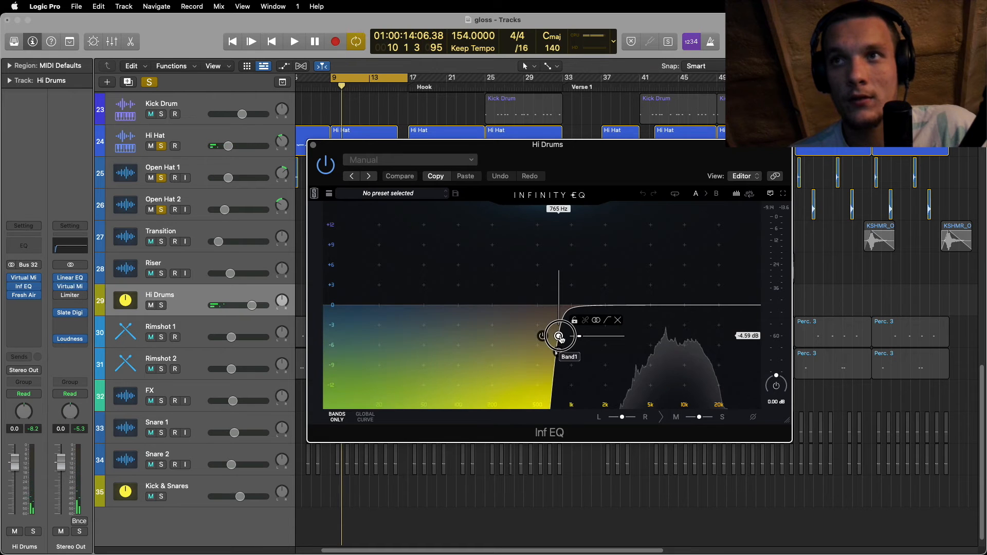
left_click(313, 145)
- View the Mid Air and High Air settings of Fresh Air on the Hi Drums bus
left_click(43, 288)
left_click_drag(531, 153, 681, 145)
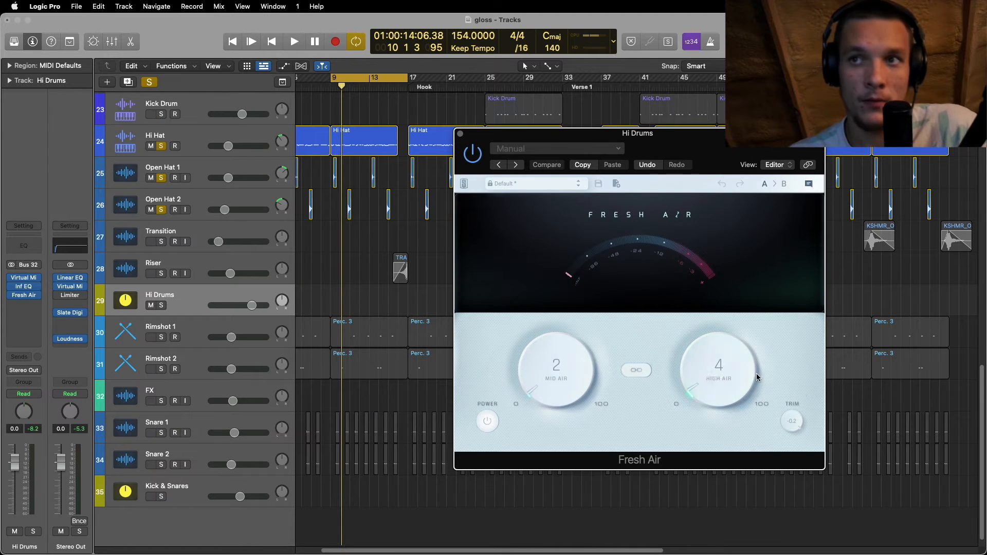
left_click(459, 134)
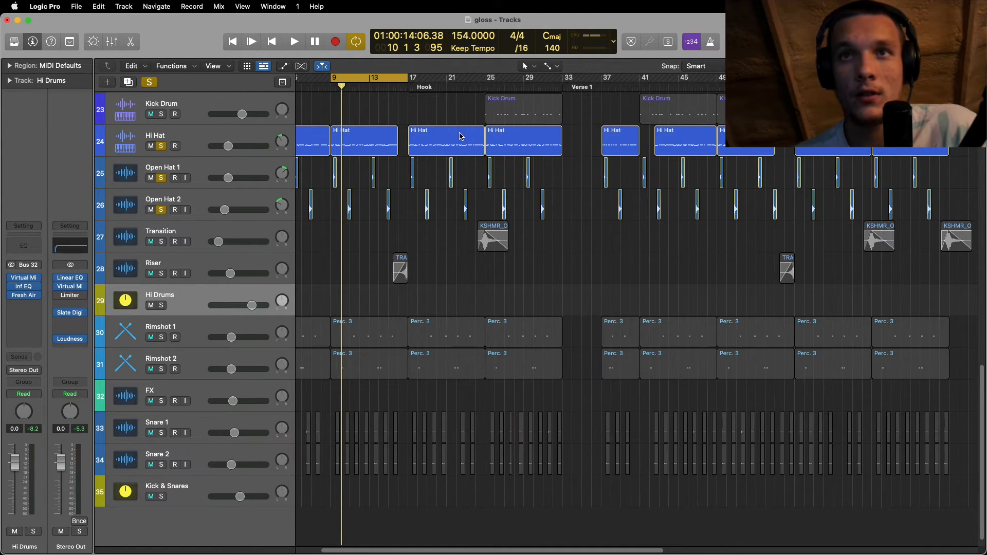
- Solo the Riser track and audition it alongside the hats and music
key("space")
scroll(202, 262, "up", 3)
scroll(202, 262, "down", 3)
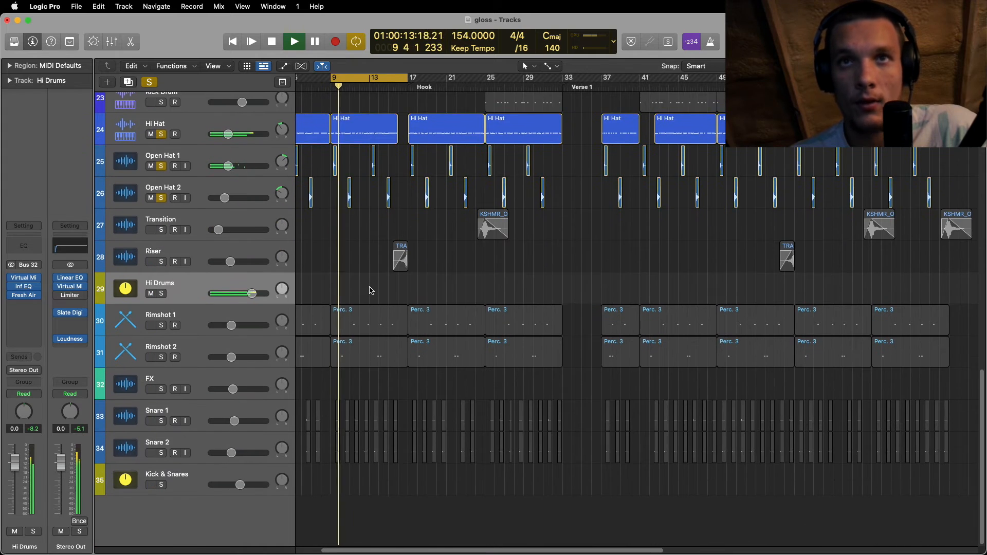
scroll(202, 262, "up", 1)
left_click(198, 280)
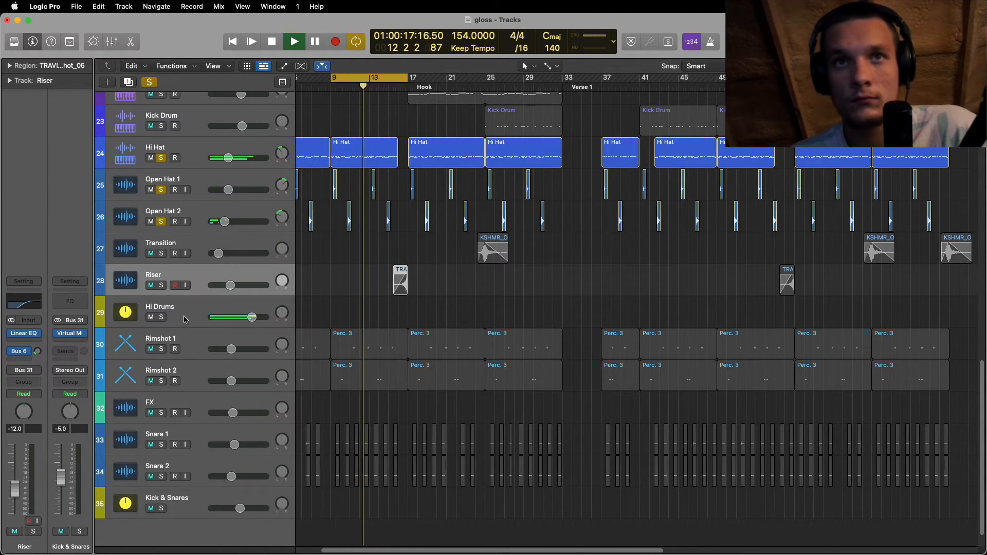
left_click(185, 320)
key("Up")
scroll(199, 335, "up", 4)
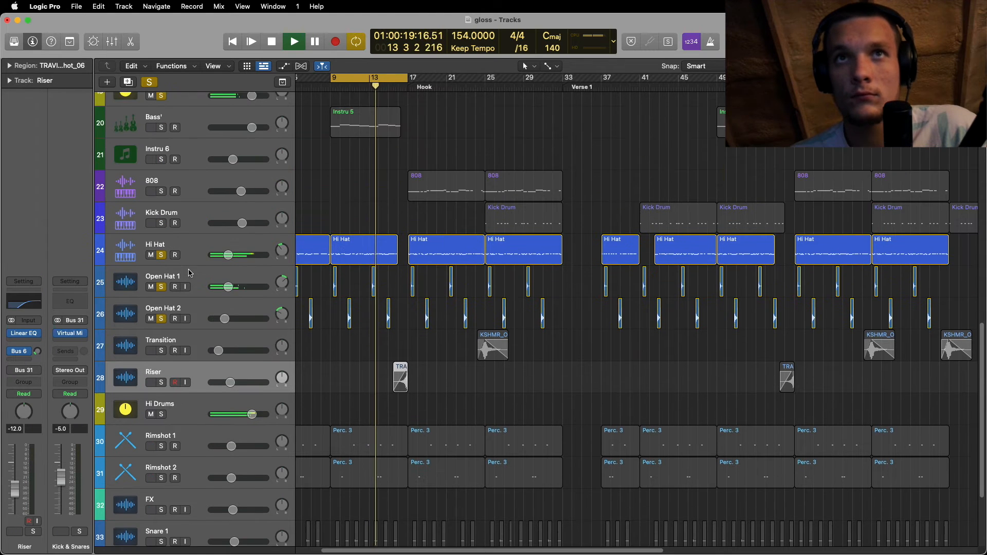
scroll(199, 336, "down", 3)
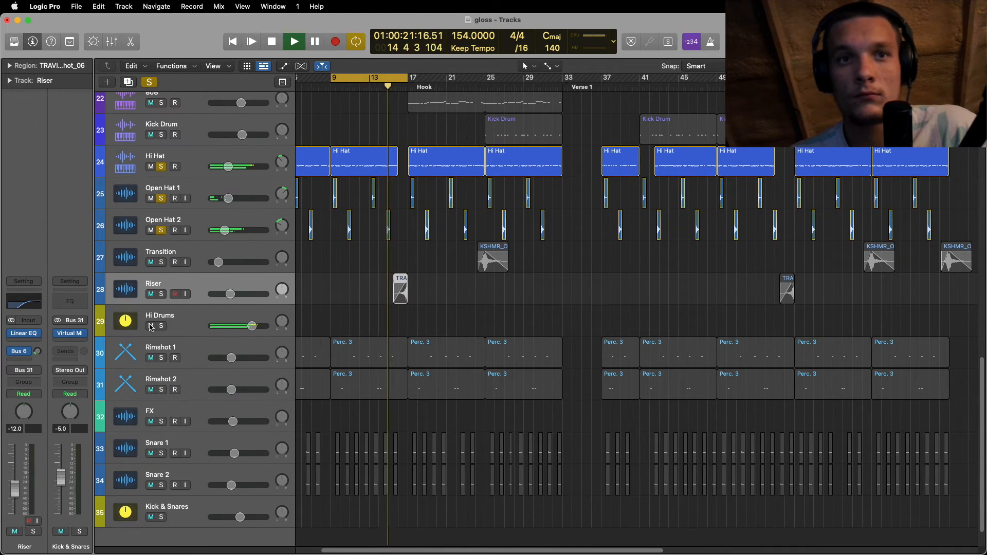
left_click(161, 294)
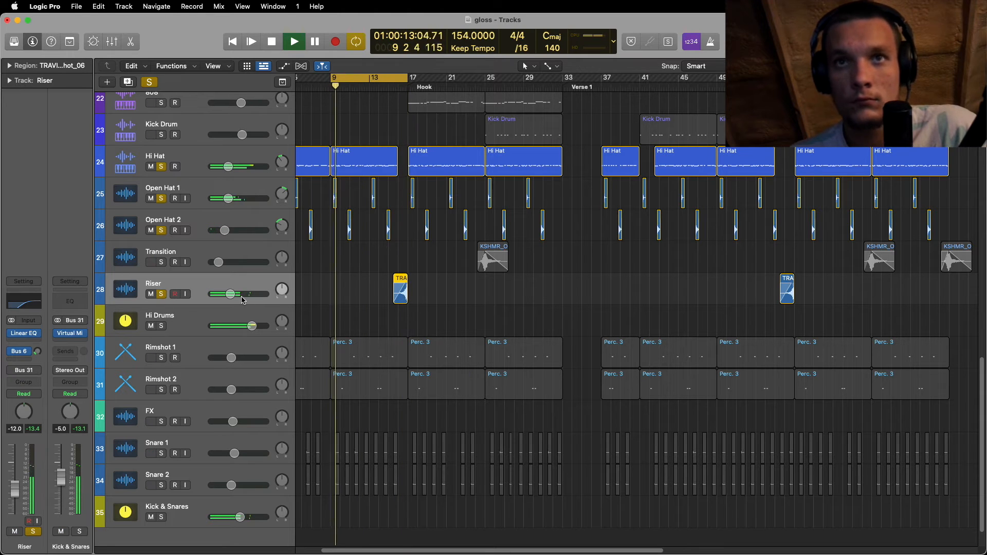
left_click(174, 293)
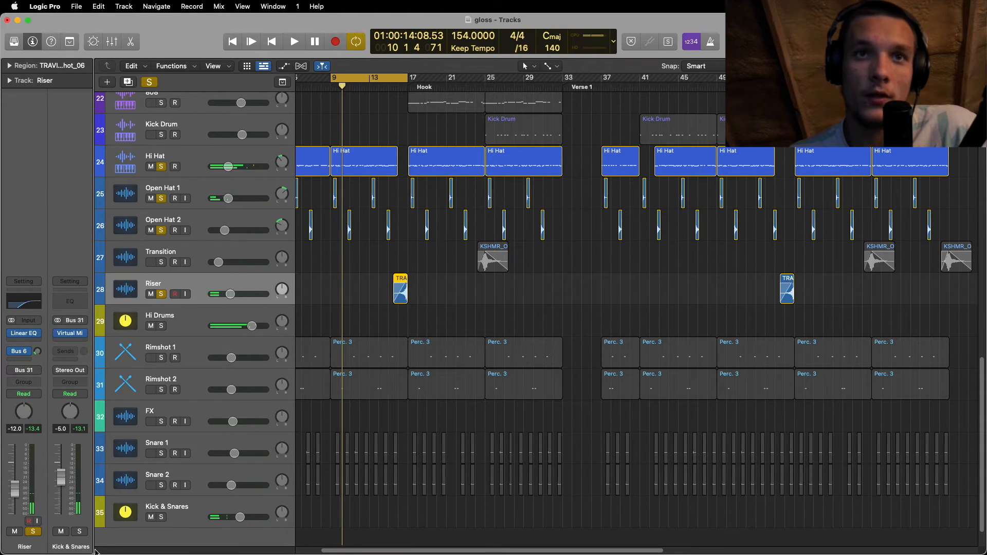
- Examine the channel strips of Snare 1, Kick Drum and Kick & Snares to compare their routing and effects
scroll(364, 484, "down", 1)
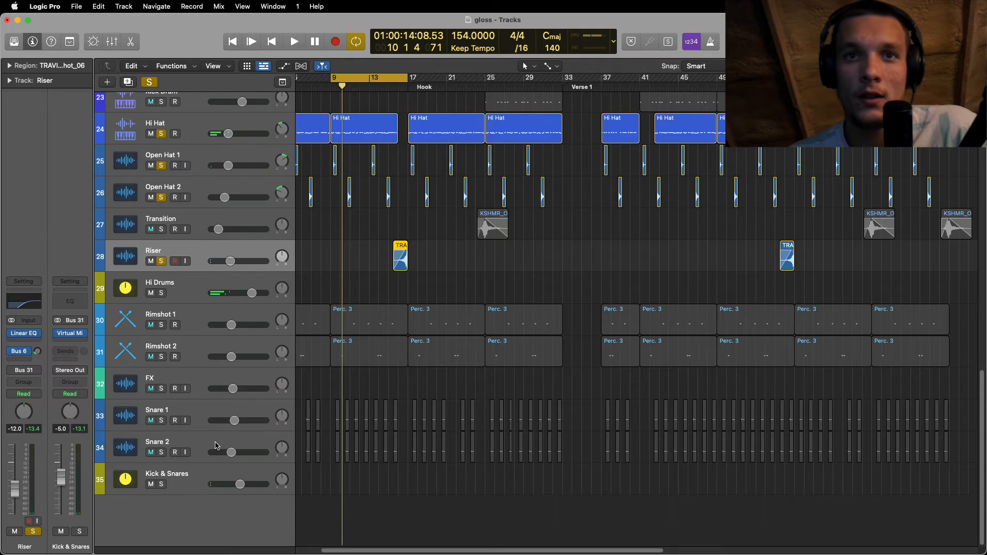
left_click(182, 439)
left_click(198, 419)
left_click(174, 484)
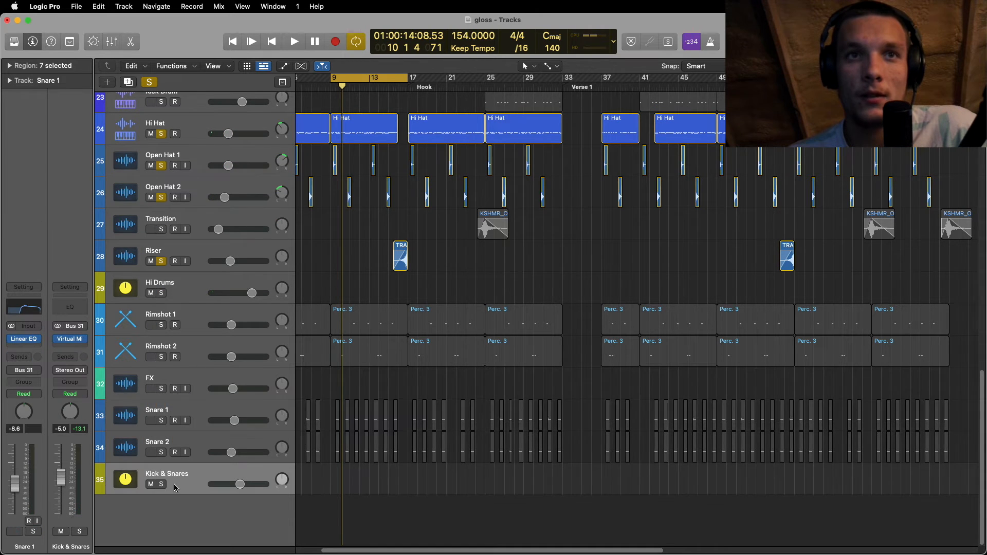
scroll(187, 363, "up", 5)
left_click(187, 232)
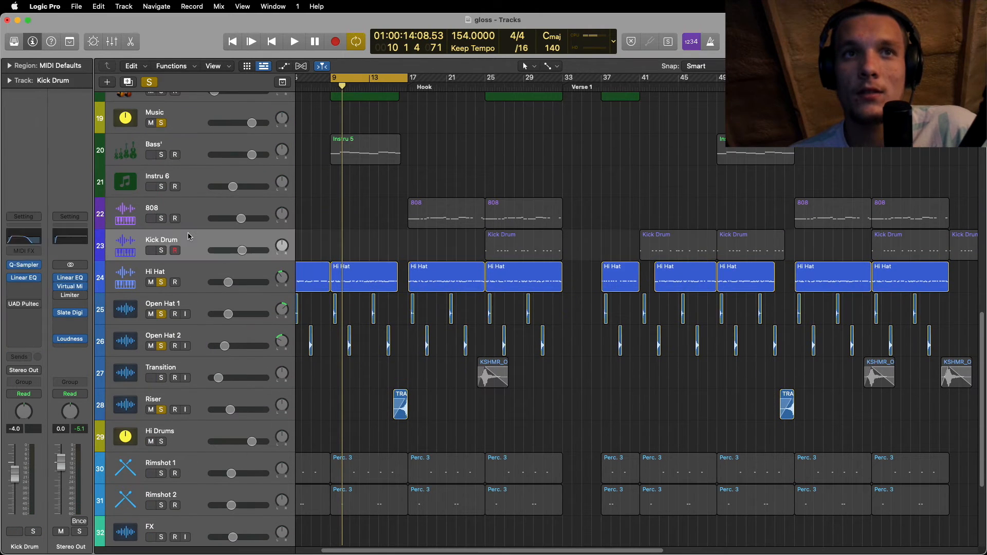
scroll(187, 232, "down", 5)
left_click(186, 477)
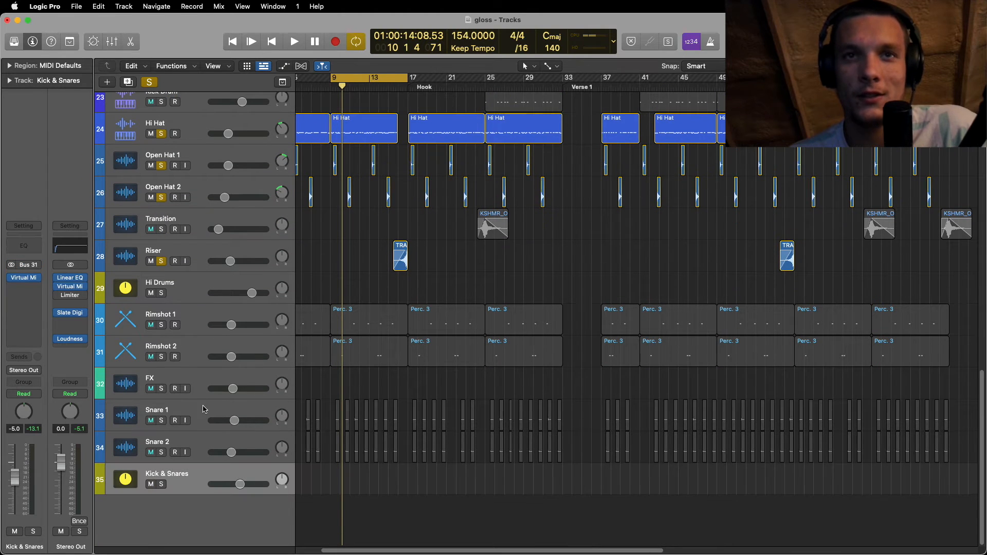
- Solo Snare 1 and Snare 2 and enlarge their regions around bars 10 to 12 for a closer look
left_click(194, 414)
left_click(161, 421)
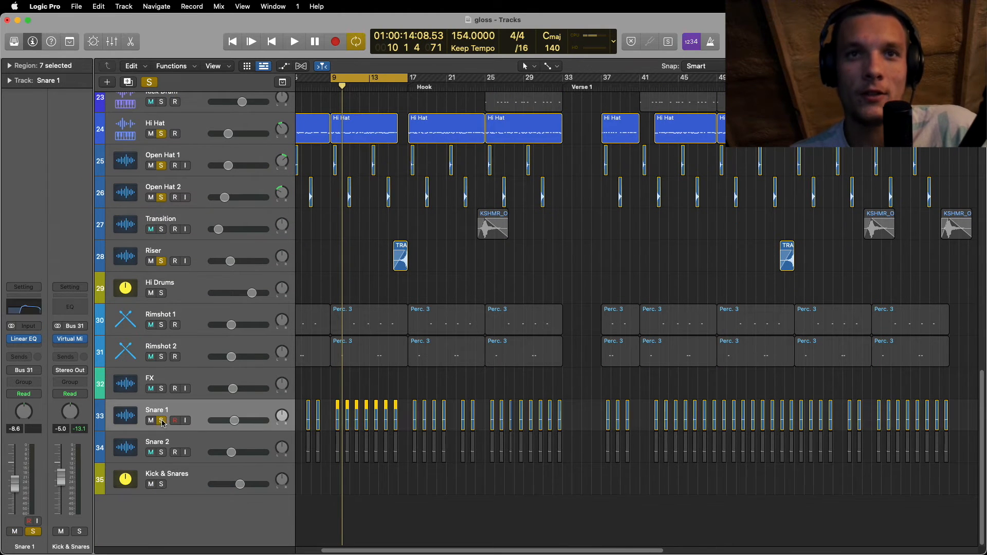
left_click(162, 452)
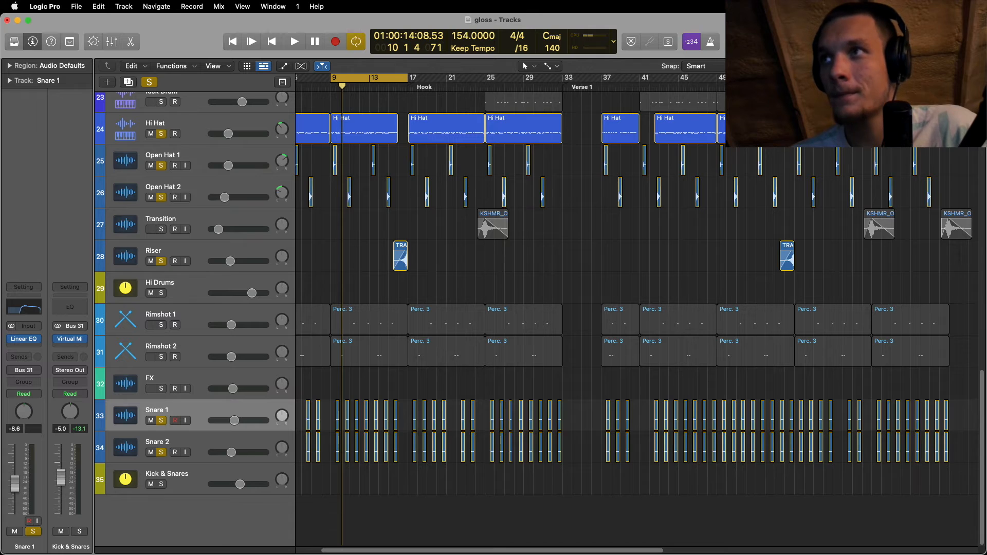
key("super+Right")
key("super+Right")
key("super+Right")
key("super+Right")
key("super+Right")
key("super+Right")
key("super+Right")
key("super+Right")
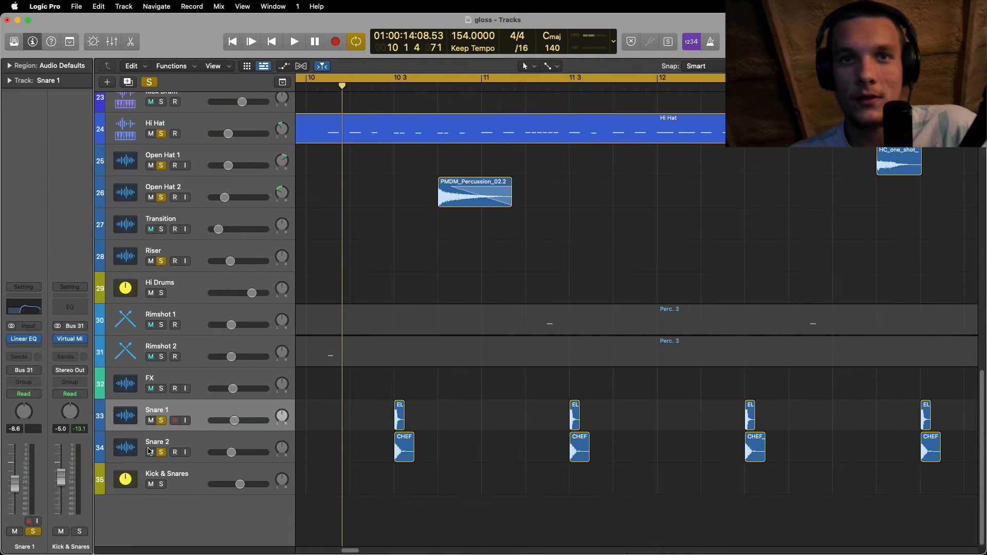
- Audition Snare 1 on its own and view its low cut and boost in Linear Phase EQ
left_click(162, 452)
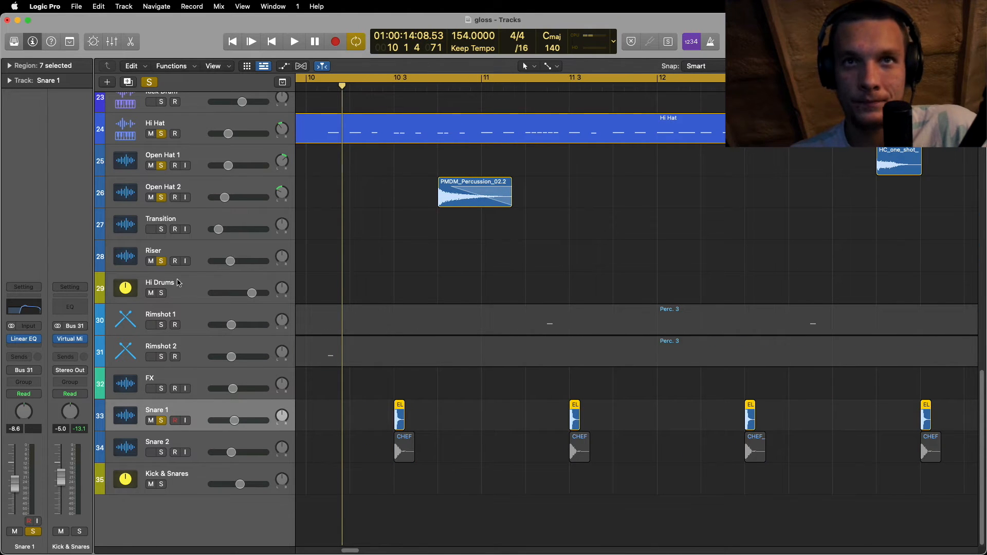
key("space")
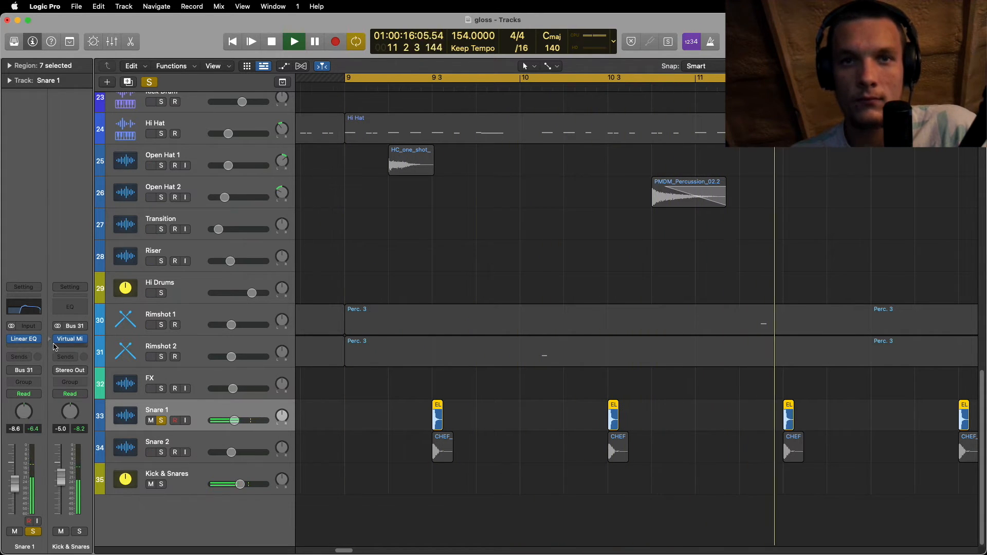
left_click(34, 307)
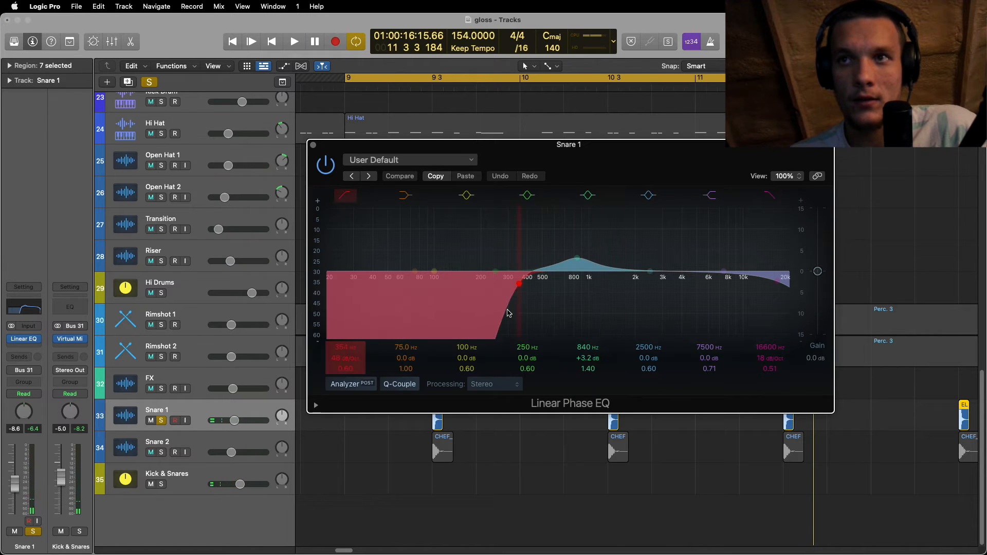
left_click(313, 146)
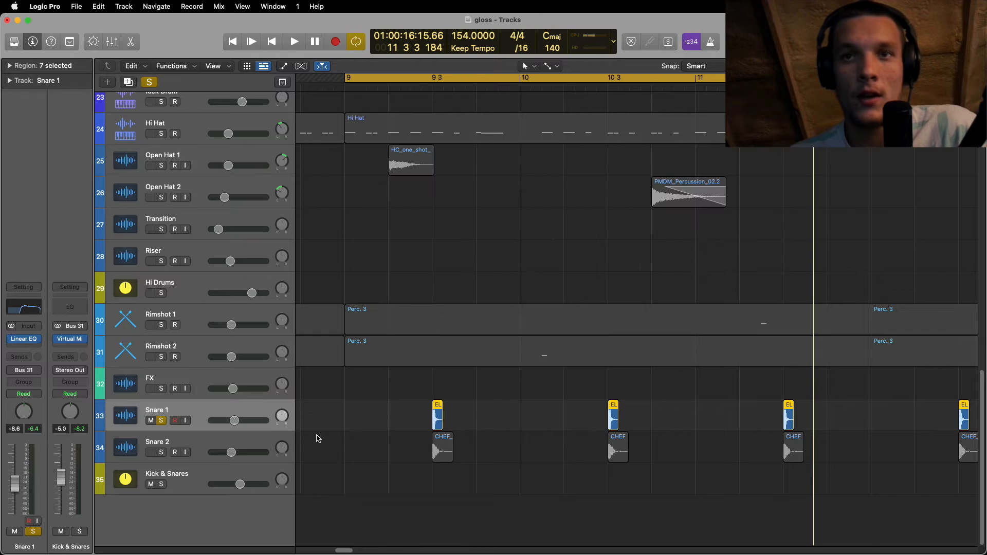
- Audition Snare 2 alone instead of Snare 1 and view the curve of its Linear Phase EQ
left_click(165, 447)
left_click(161, 420)
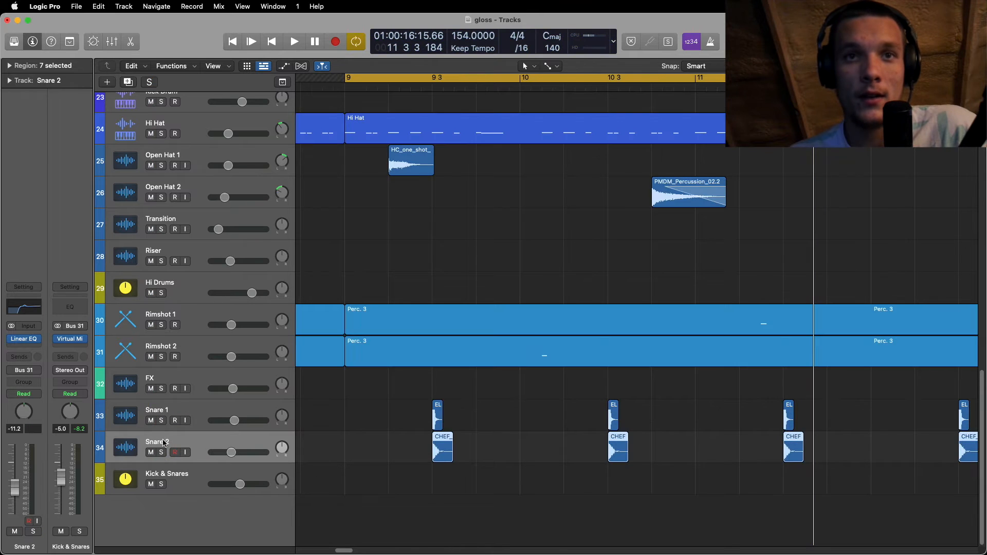
left_click(159, 452)
key("space")
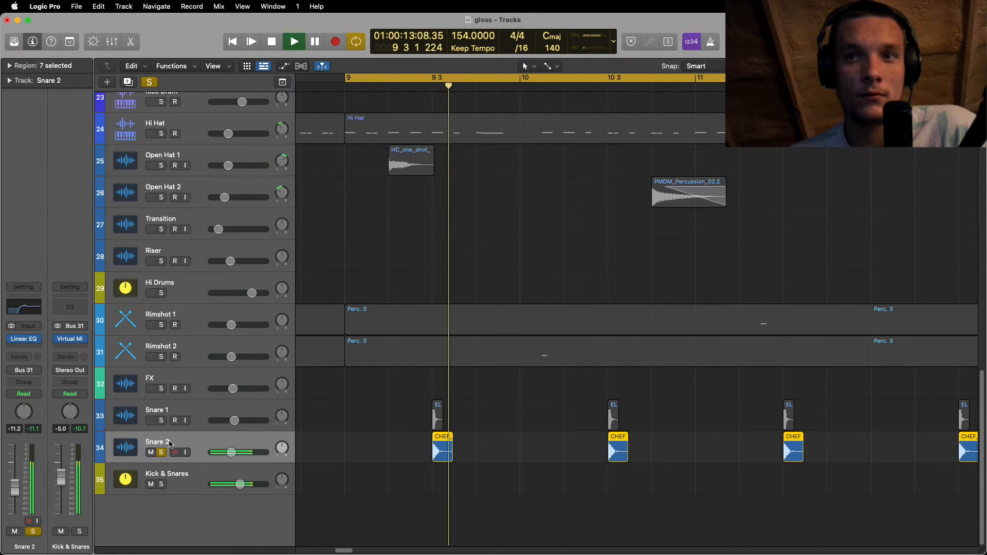
key("space")
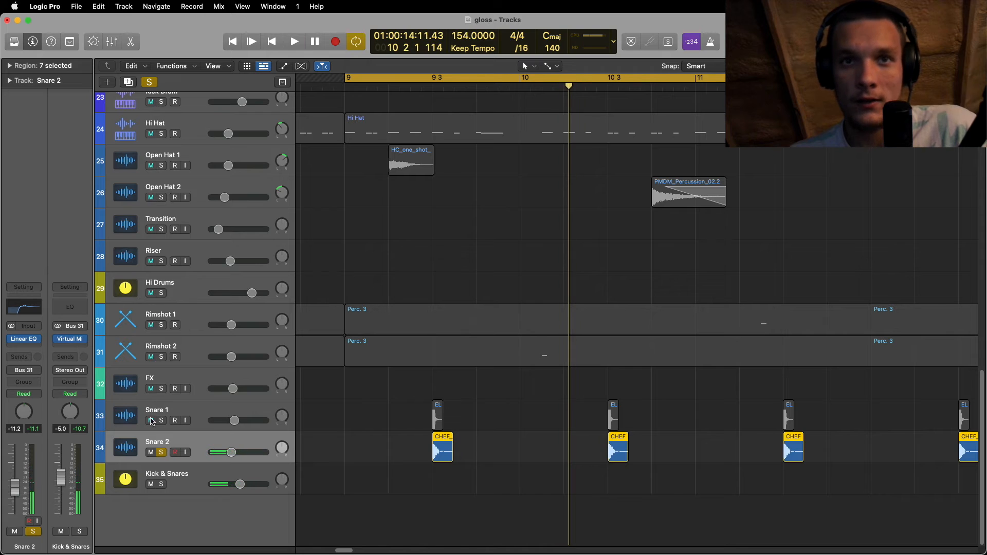
left_click(28, 342)
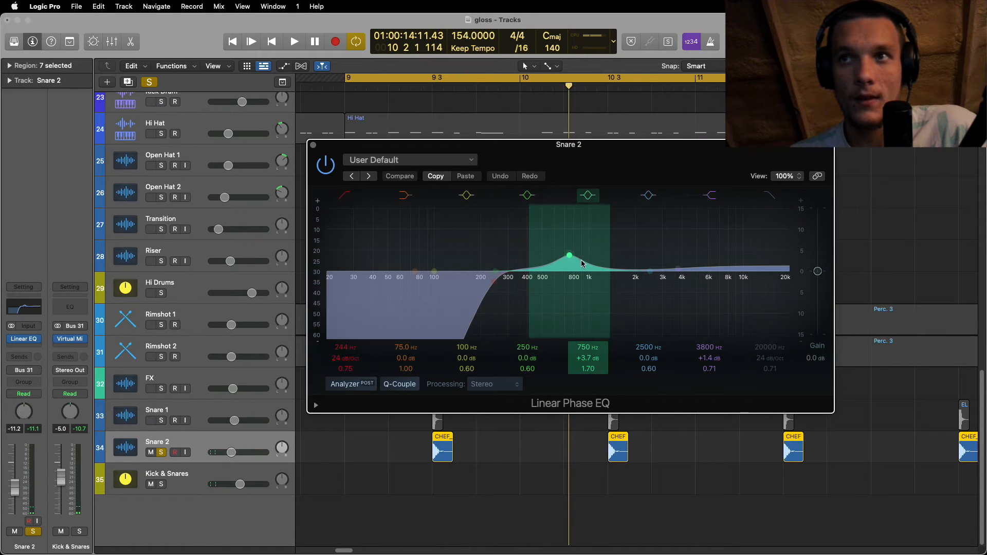
left_click(313, 146)
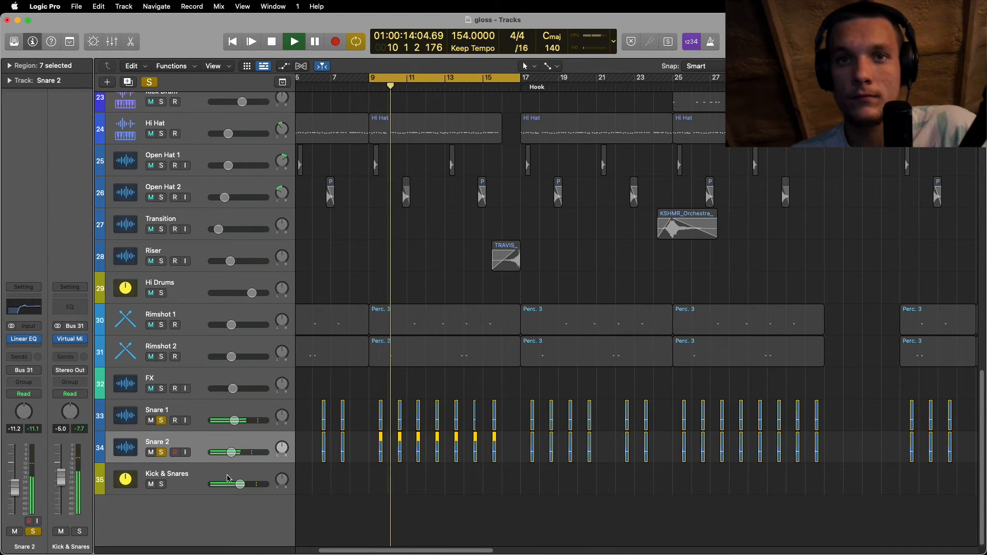
- Check the Kick & Snares bus while both snares play together, and clear all track solos
left_click(188, 470)
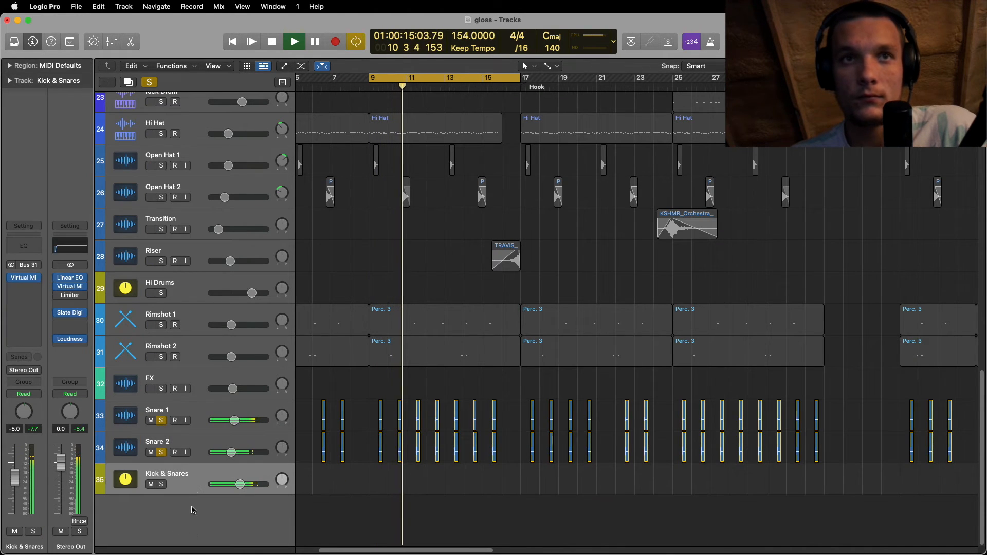
left_click(149, 83)
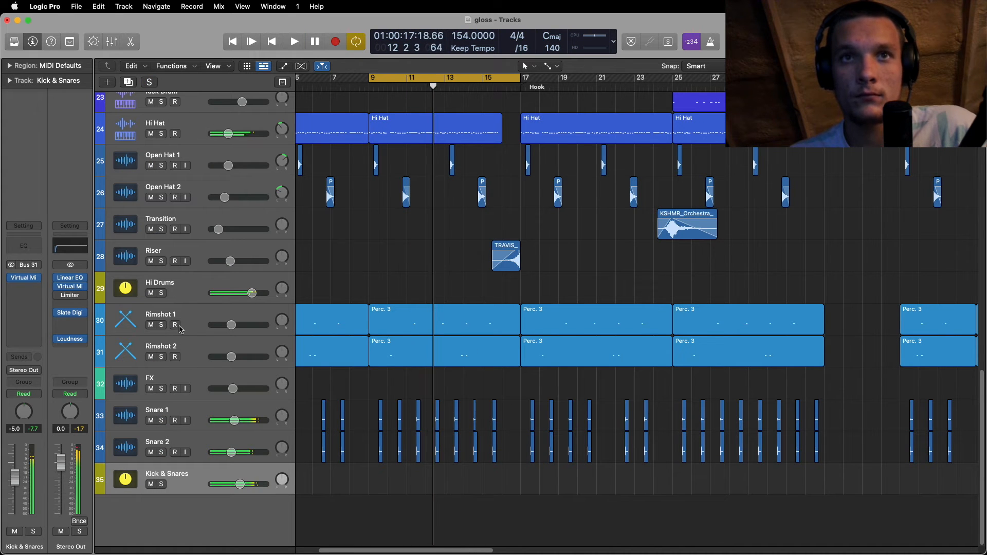
- Audition Rimshot 1 and Rimshot 2 within the full mix, looking at each track's channel strip
left_click(191, 312)
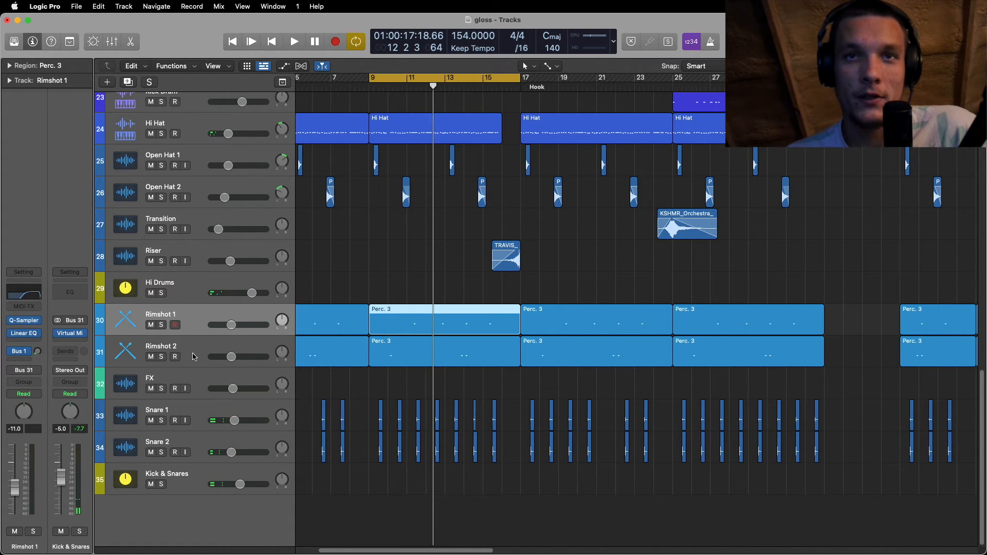
left_click(167, 349)
key("super+Right")
key("super+Right")
key("space")
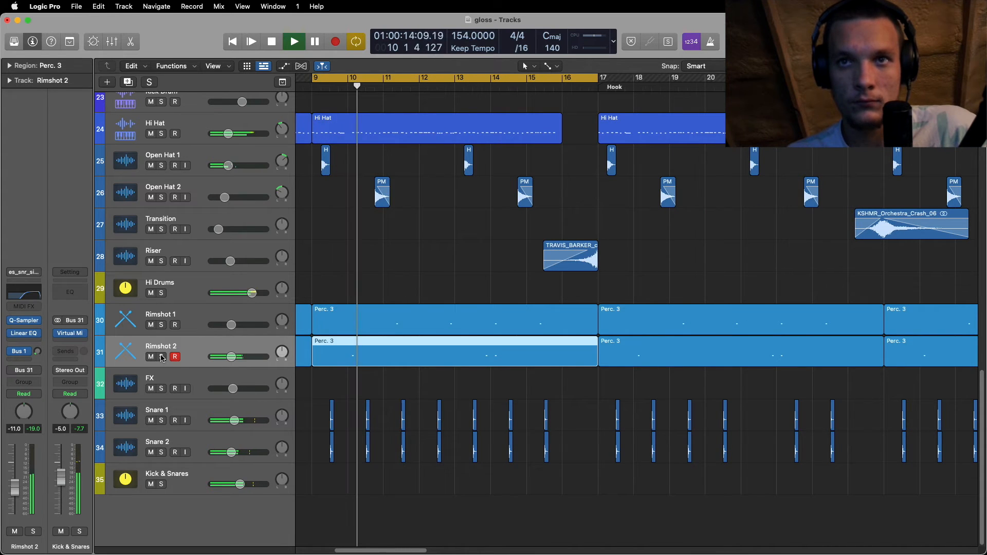
scroll(359, 464, "up", 2)
scroll(358, 465, "up", 4)
scroll(267, 442, "down", 2)
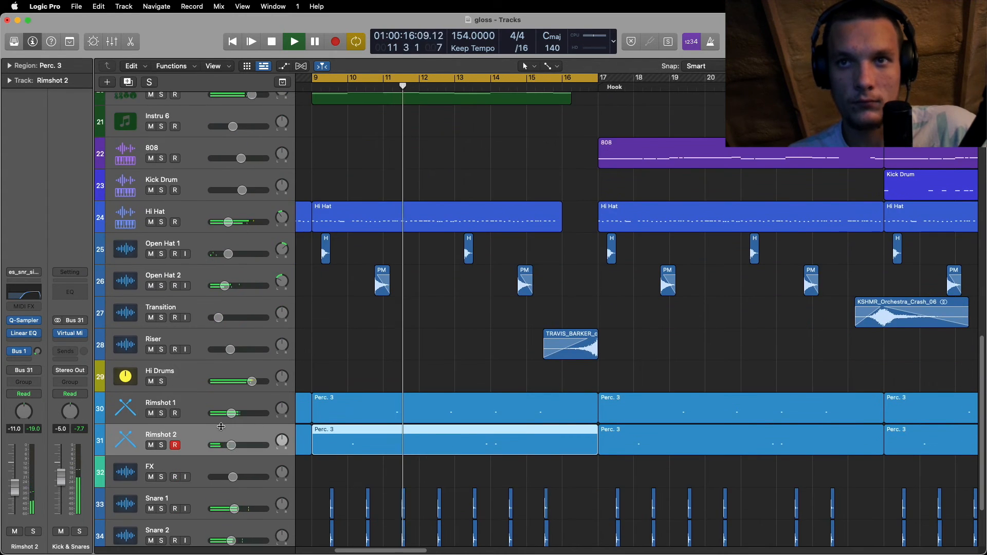
key("space")
- Solo Rimshot 1, Rimshot 2 and Kick & Snares and audition the rimshots together with the snares
left_click(159, 447)
left_click(161, 414)
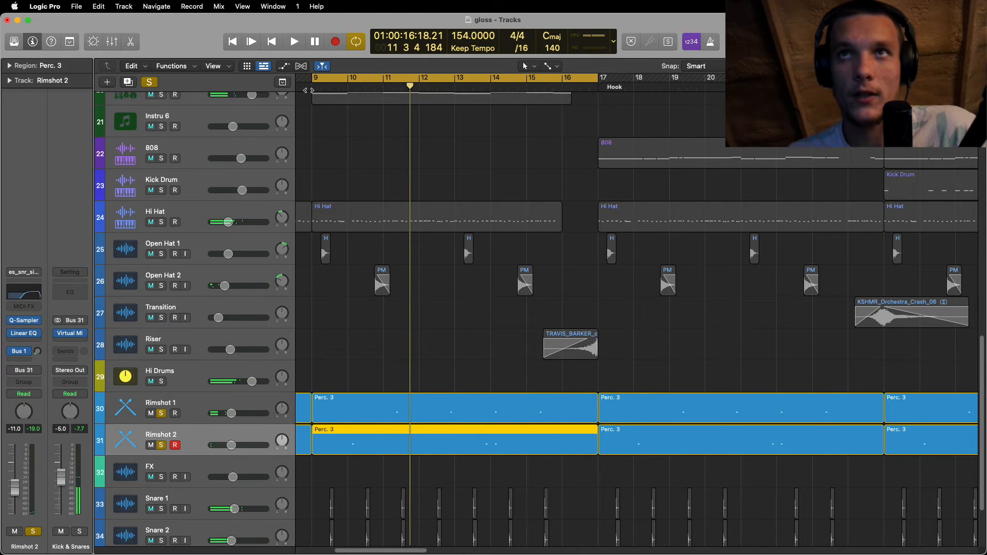
scroll(185, 440, "down", 3)
left_click(162, 484)
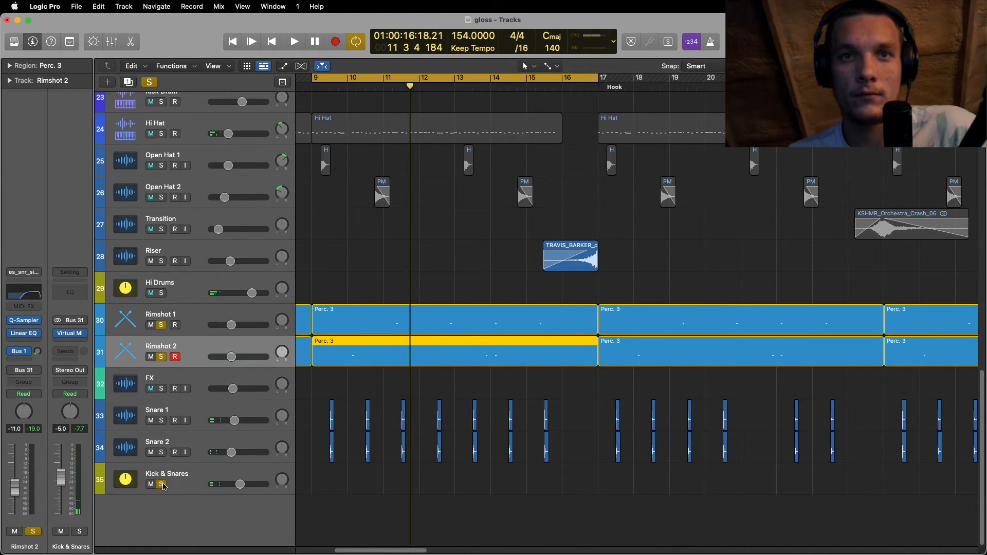
key("space")
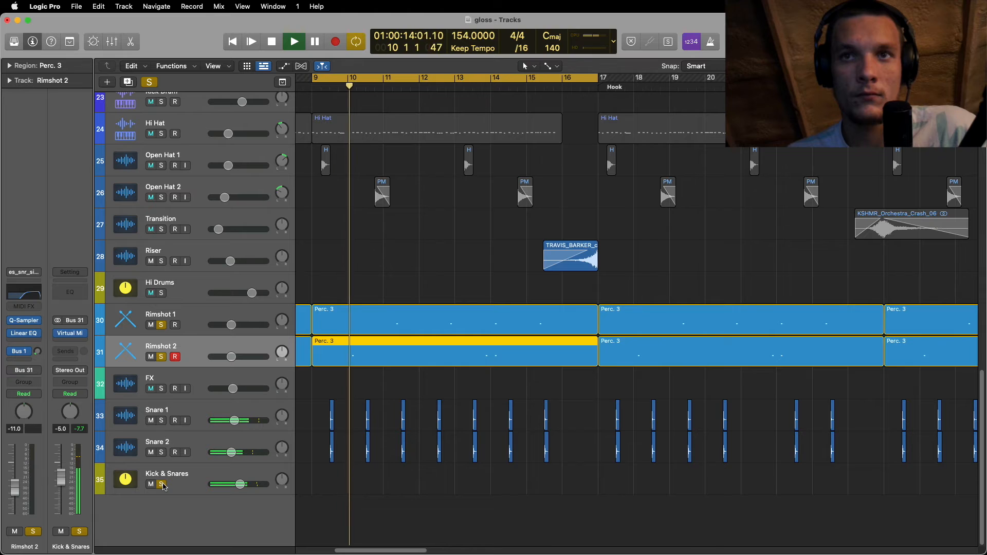
left_click(194, 321)
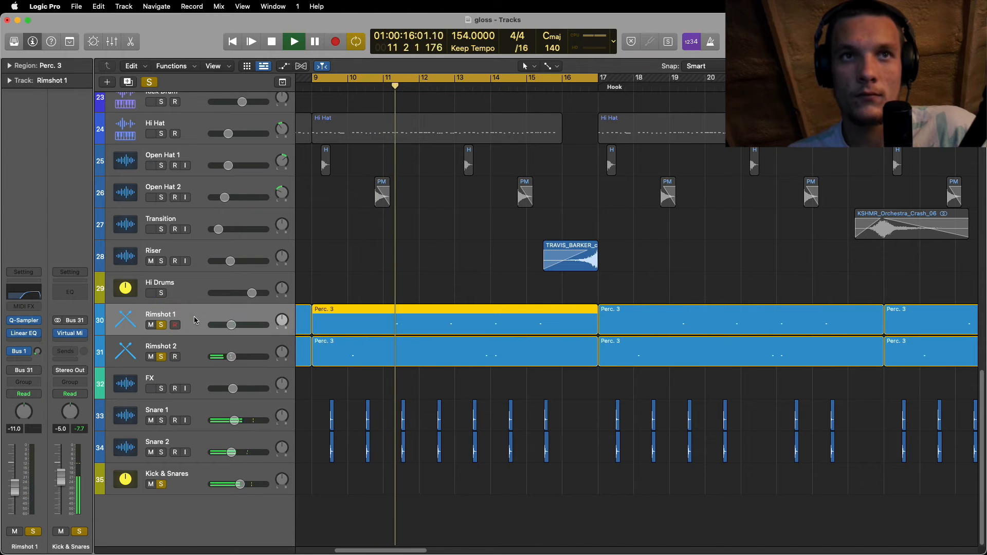
scroll(583, 482, "up", 2)
scroll(582, 482, "down", 2)
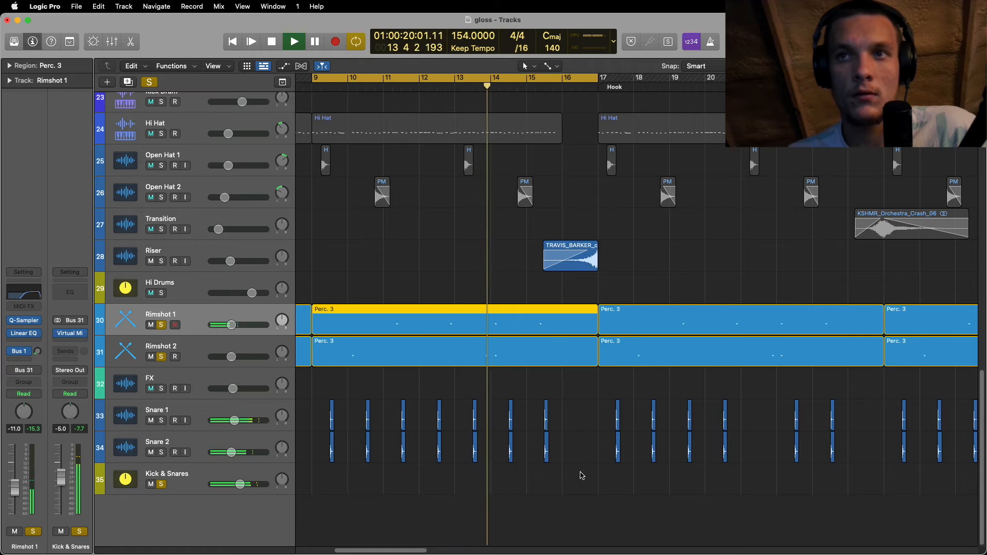
scroll(576, 473, "up", 1)
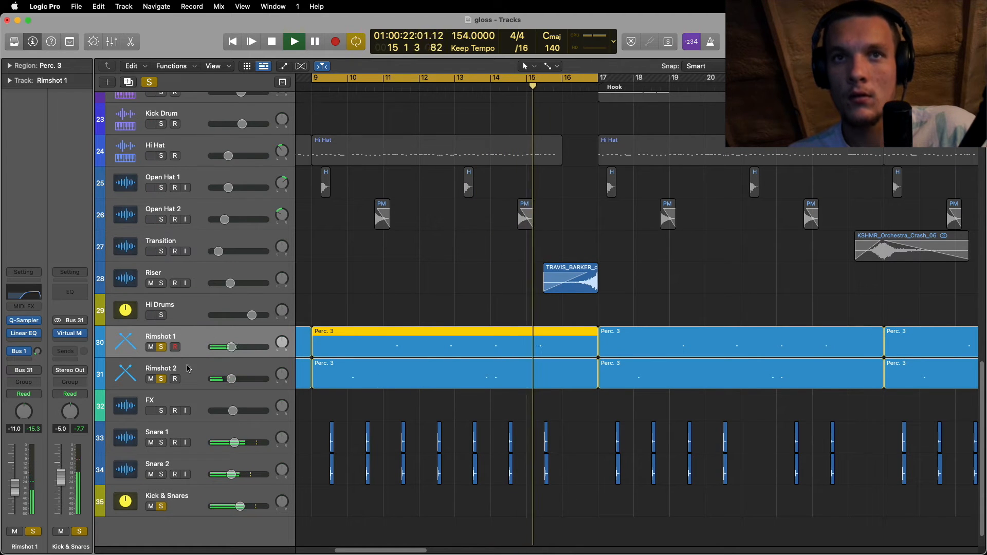
- Clear the solos and play the looped section with all tracks, reviewing the arrangement until playback is stopped
key("ctrl+s")
scroll(577, 394, "down", 1)
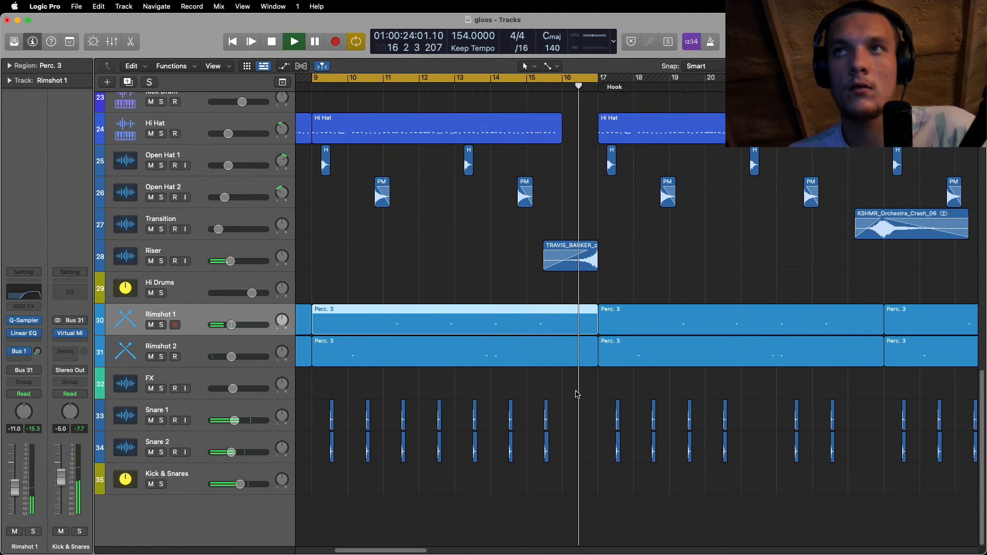
scroll(577, 394, "up", 8)
scroll(576, 395, "down", 8)
left_click(553, 393)
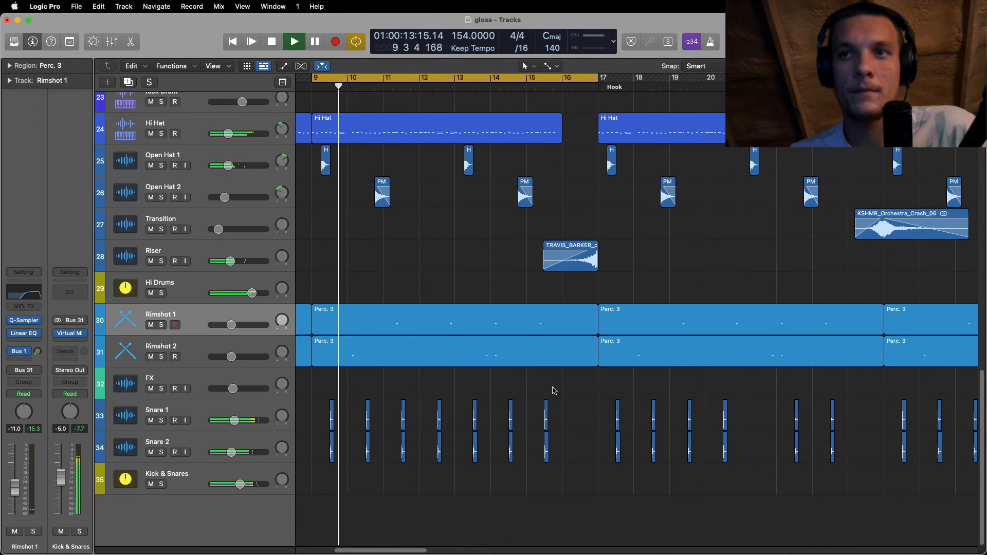
scroll(564, 418, "up", 5)
key("space")
scroll(506, 343, "down", 5)
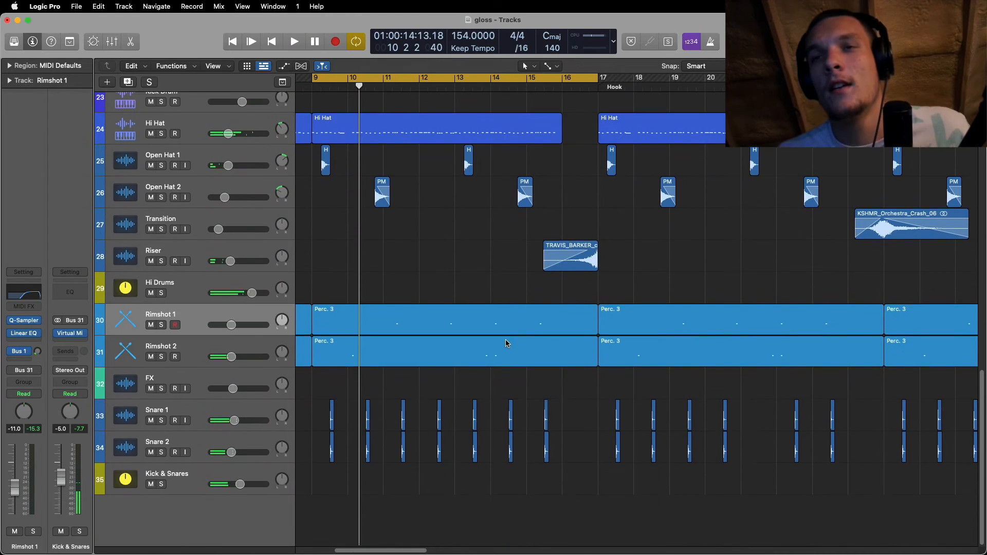
- Play from about bar 13 and point out how the Rimshot 1 and Rimshot 2 Perc. 3 hits alternate
left_click(478, 327)
left_click(494, 375)
left_click(502, 358)
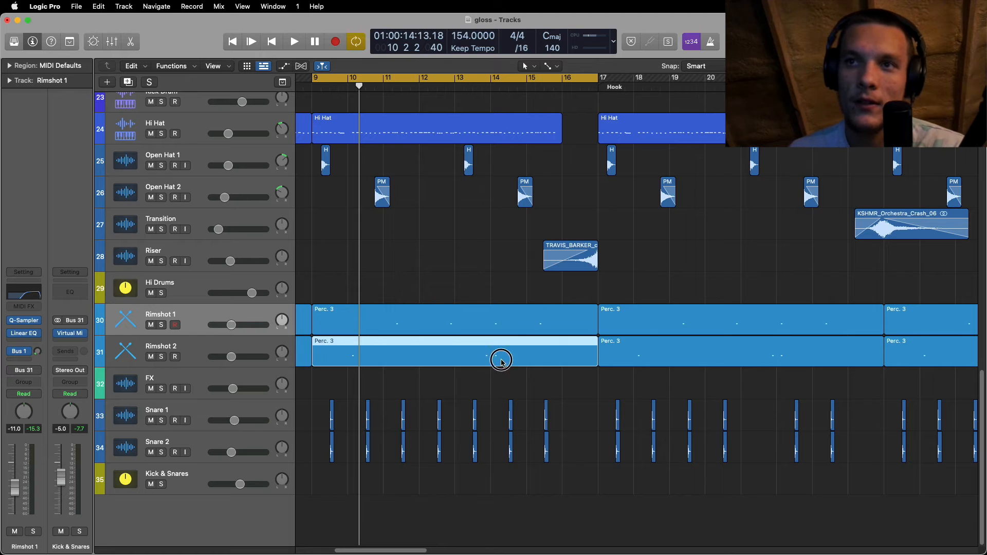
left_click(465, 87)
key("space")
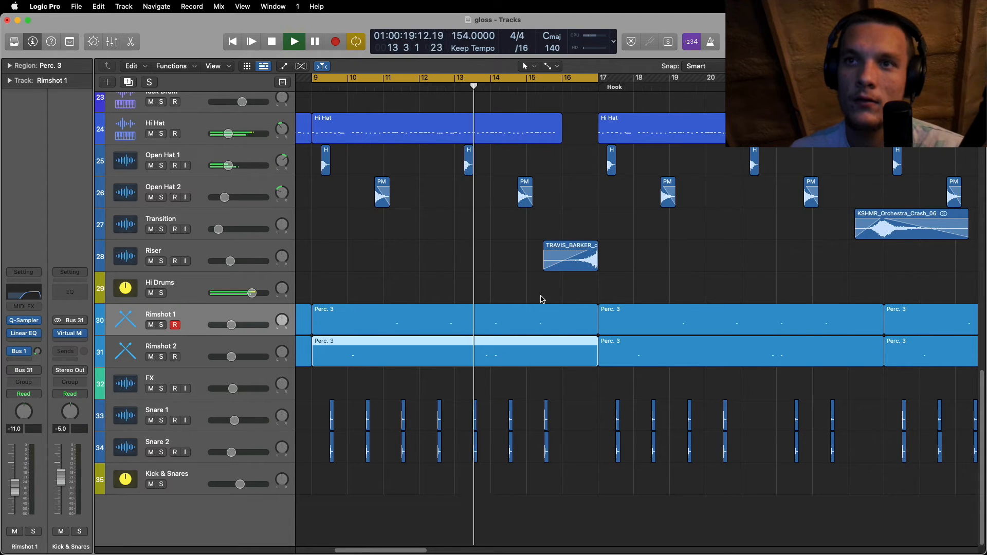
key("space")
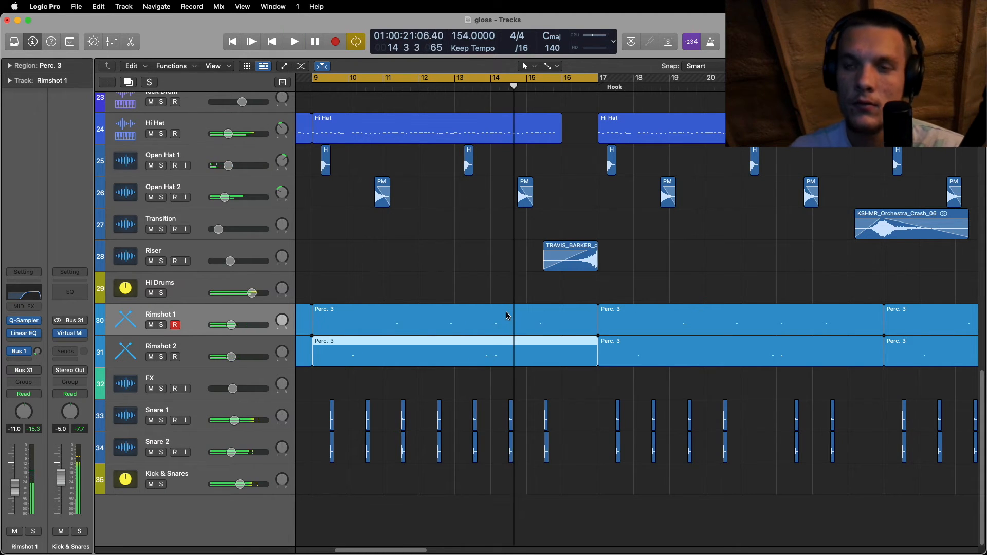
left_click(492, 353, "shift")
left_click(491, 353, "shift")
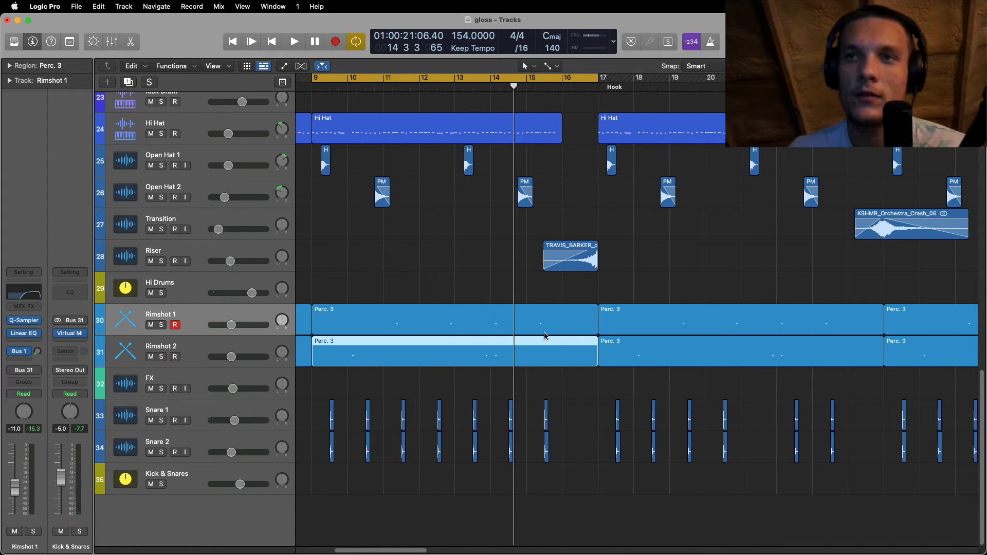
- Set the cycle range over the Hook, from bar 17 to bar 33
left_click(556, 384)
scroll(608, 274, "down", 3)
scroll(596, 283, "up", 5)
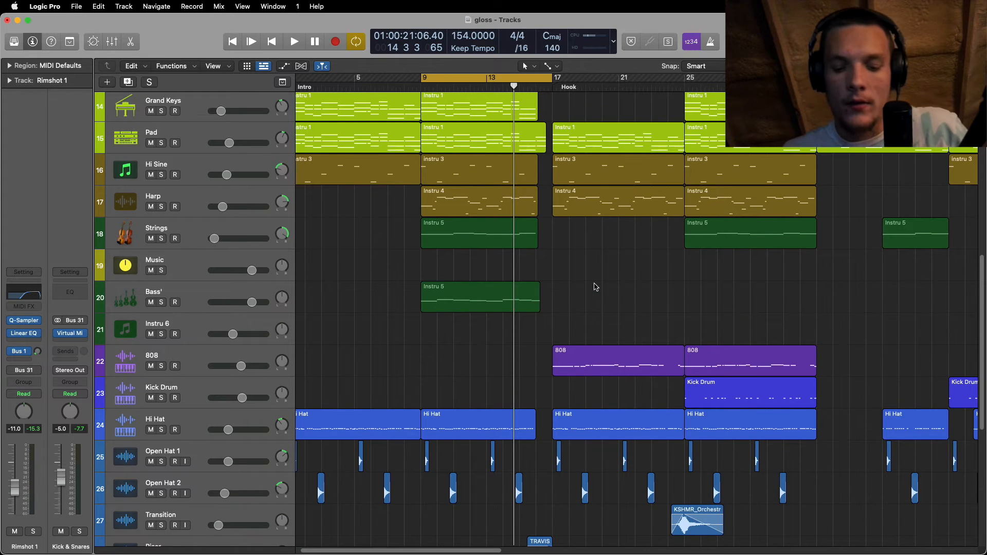
left_click_drag(499, 79, 820, 81)
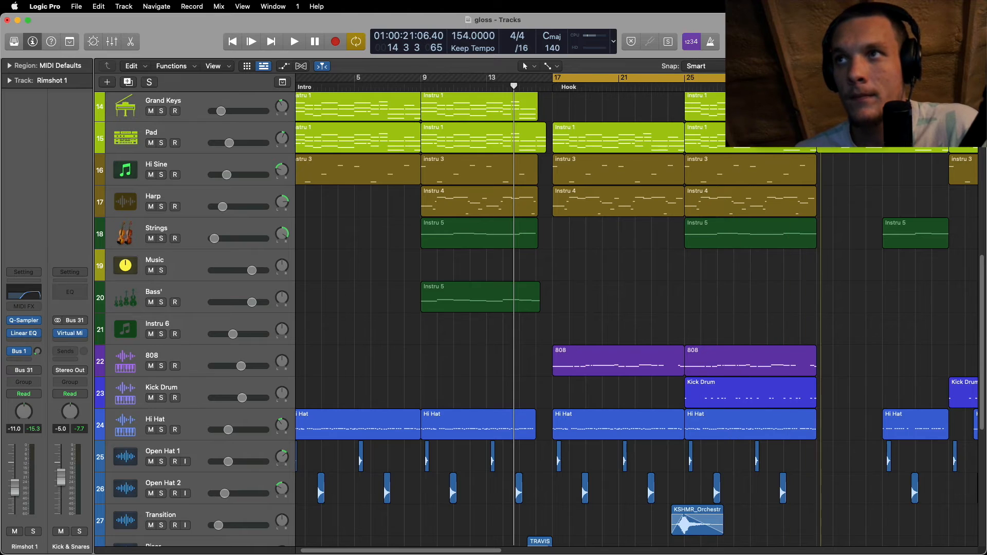
- Open the first 808 region of the Hook in the Piano Roll and examine its notes during playback
left_click(583, 361)
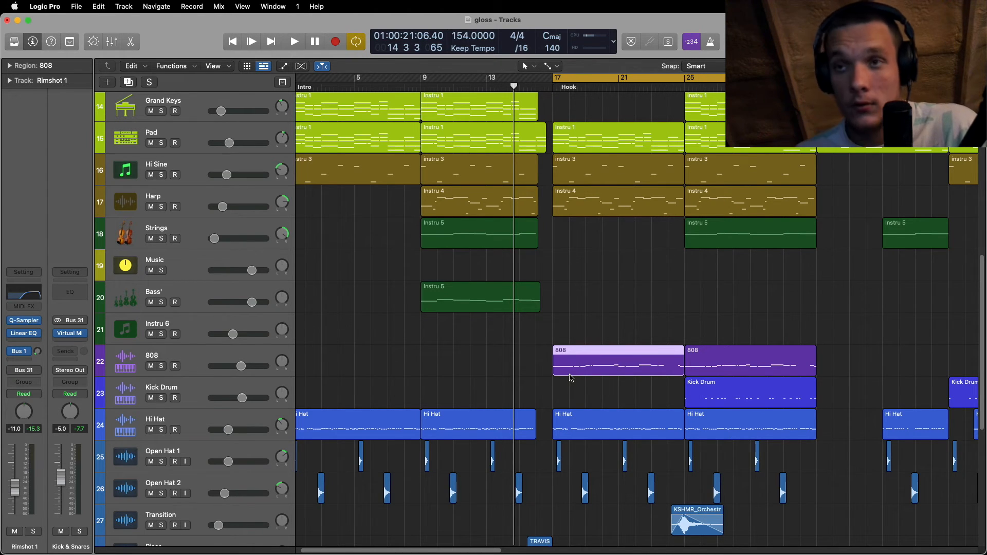
double_click(580, 364)
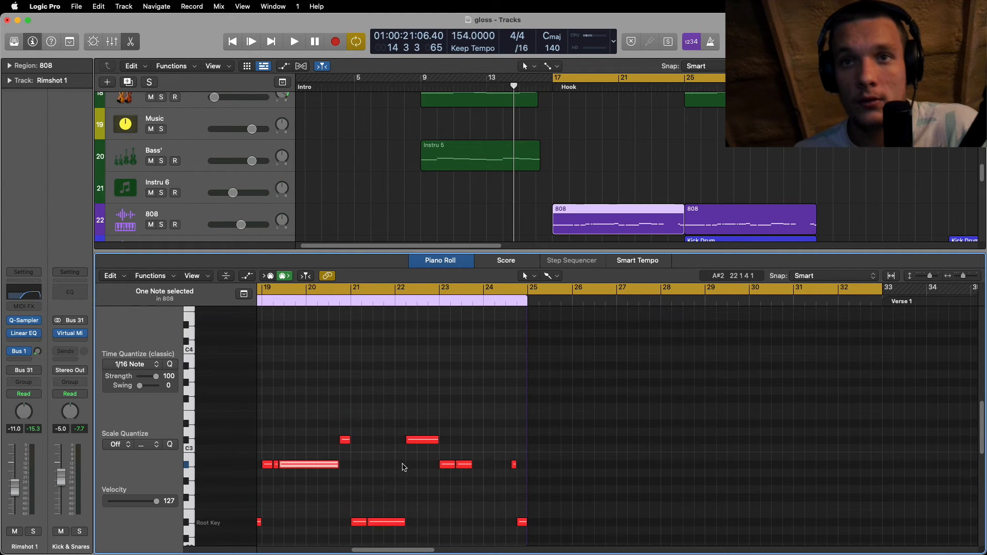
key("space")
scroll(367, 421, "down", 5)
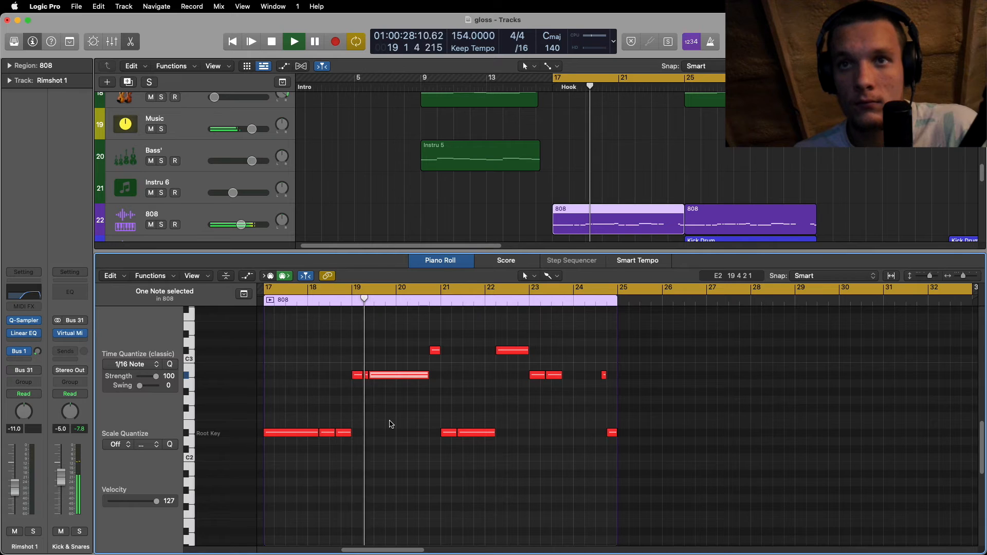
- Follow the 808 notes to the end of the Hook's first region, and stop playback
scroll(435, 409, "up", 2)
scroll(436, 407, "up", 1)
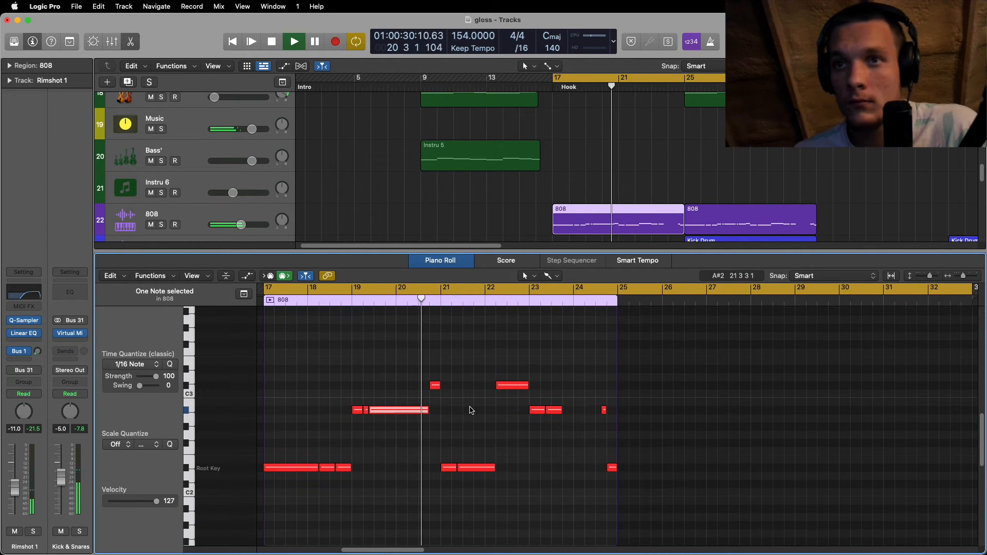
scroll(553, 475, "down", 3)
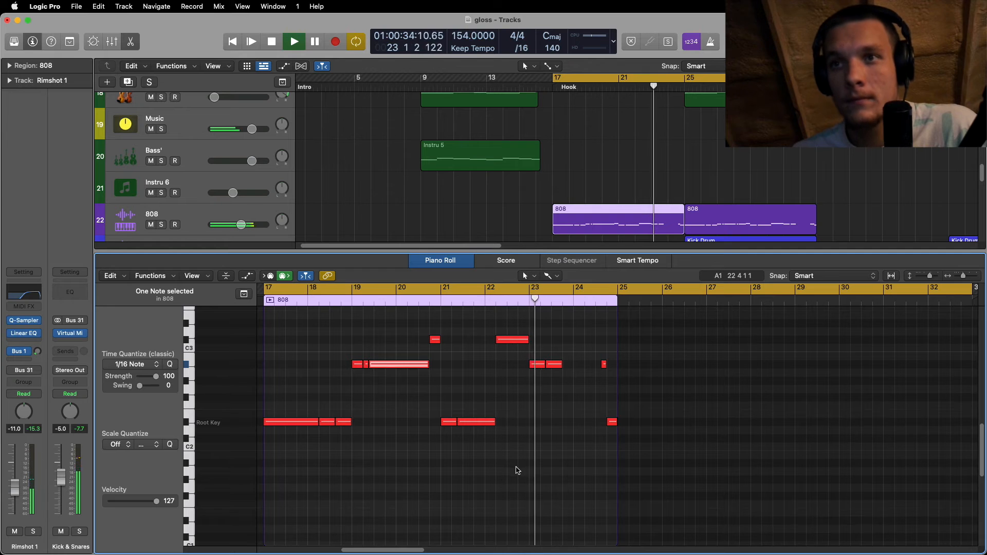
scroll(496, 471, "up", 1)
scroll(497, 470, "down", 3)
scroll(495, 469, "up", 5)
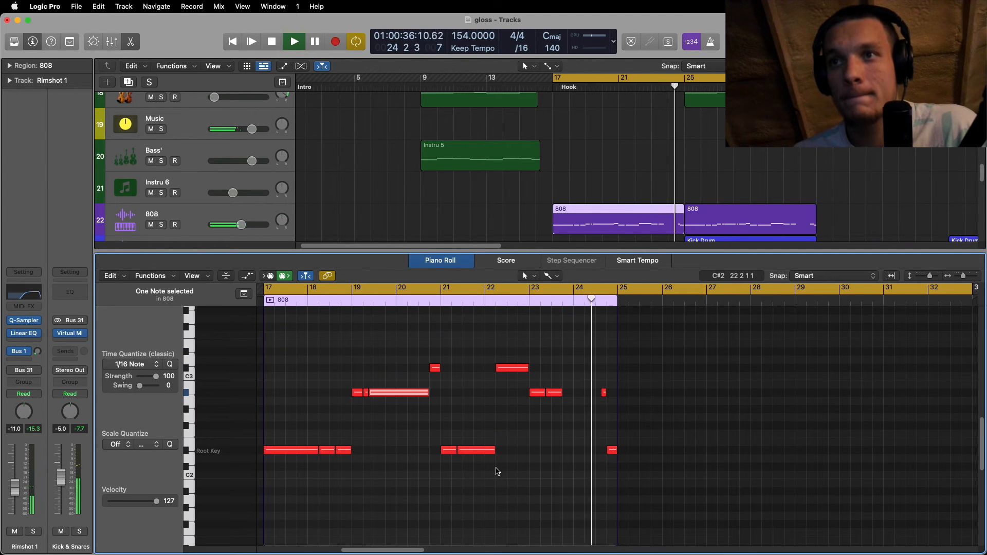
key("space")
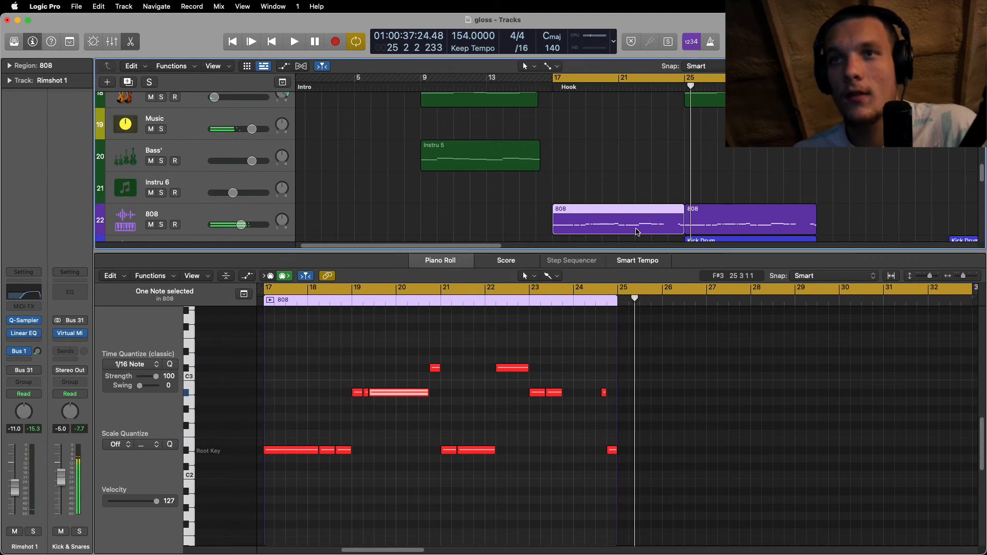
- Show the Q-Sampler Glide Time region automation beneath the 808 notes in the Piano Roll and examine the glide note at bar 22
left_click(248, 277)
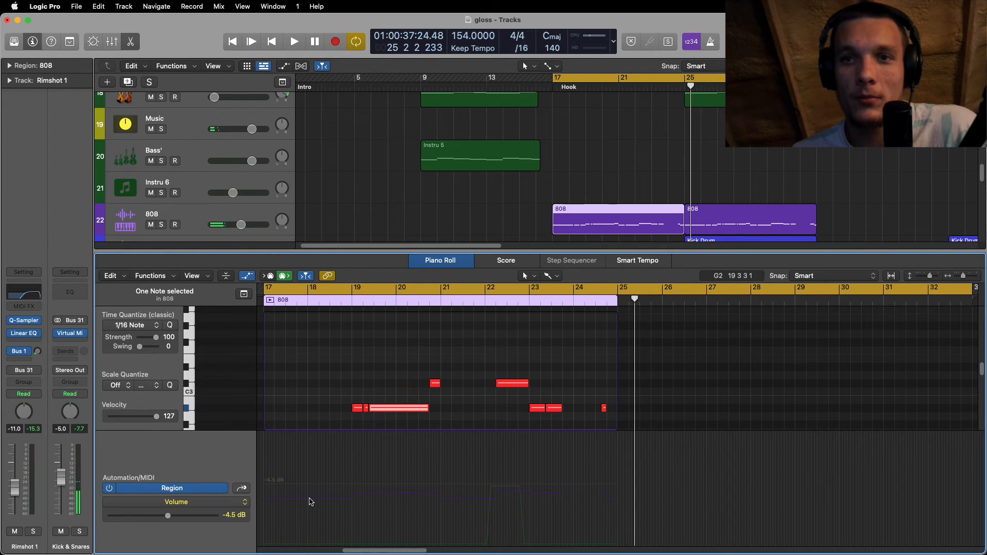
left_click(221, 501)
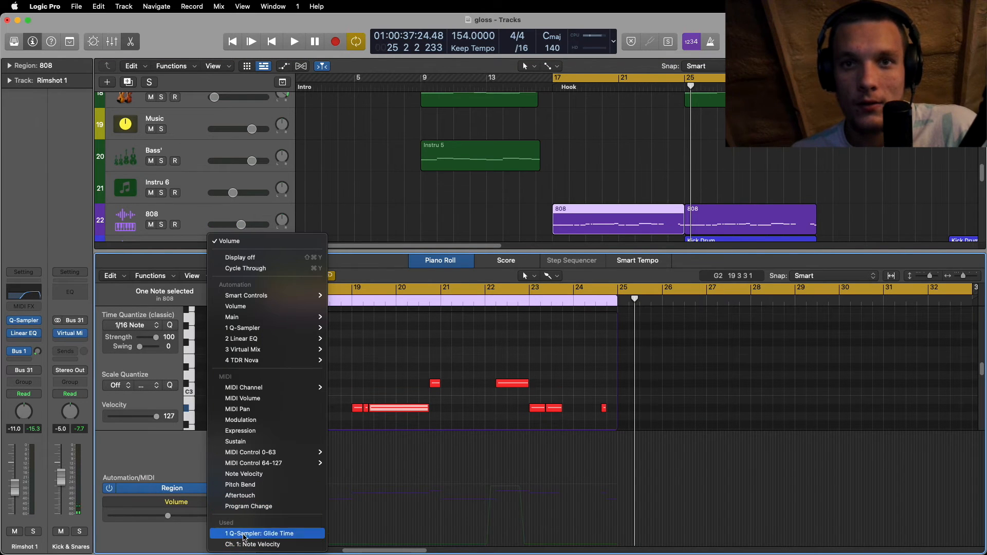
left_click(253, 532)
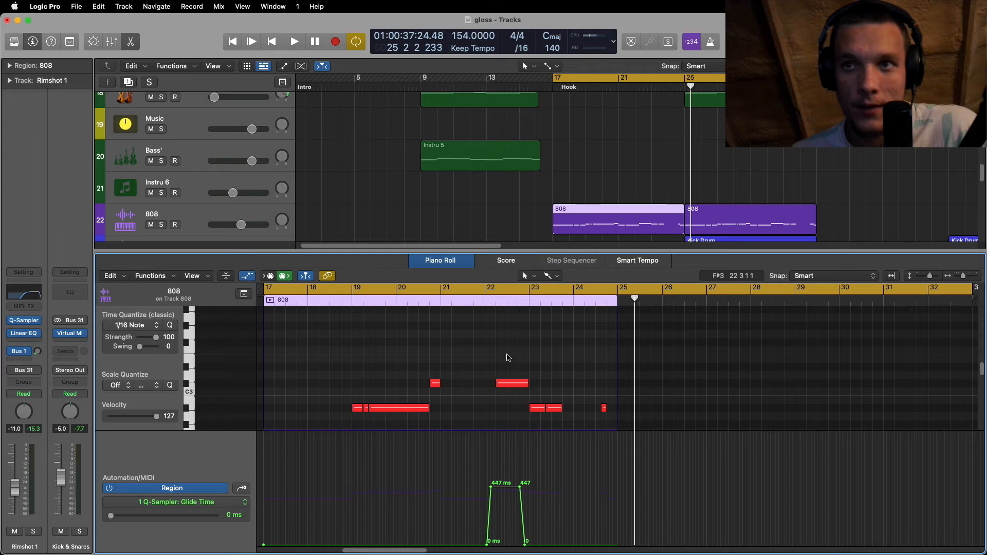
scroll(508, 360, "down", 5)
scroll(507, 369, "up", 2)
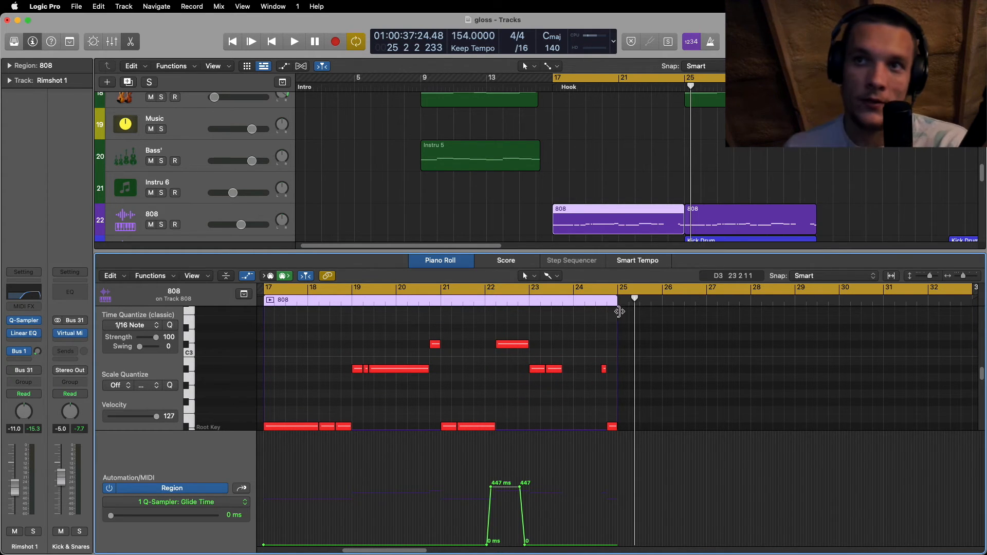
right_click(508, 345)
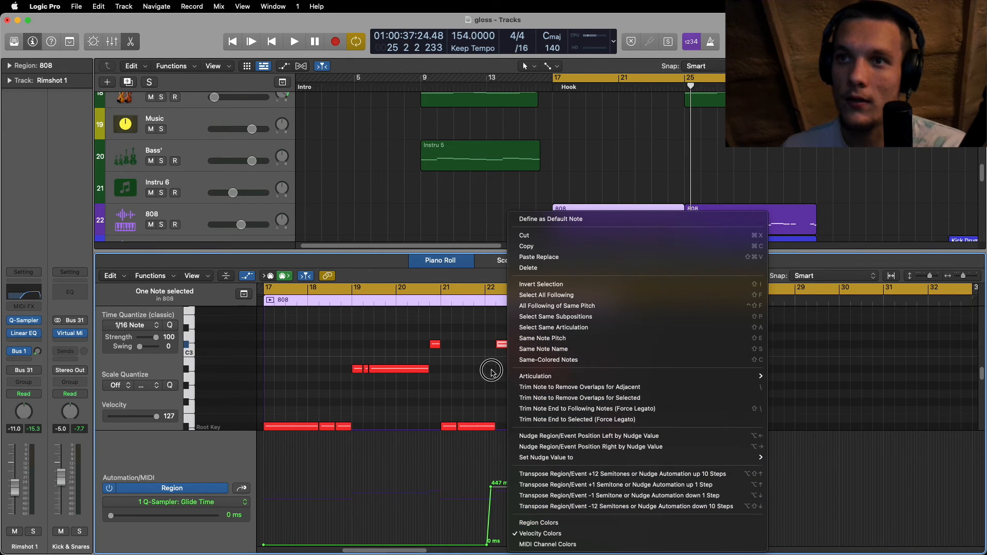
left_click(514, 349)
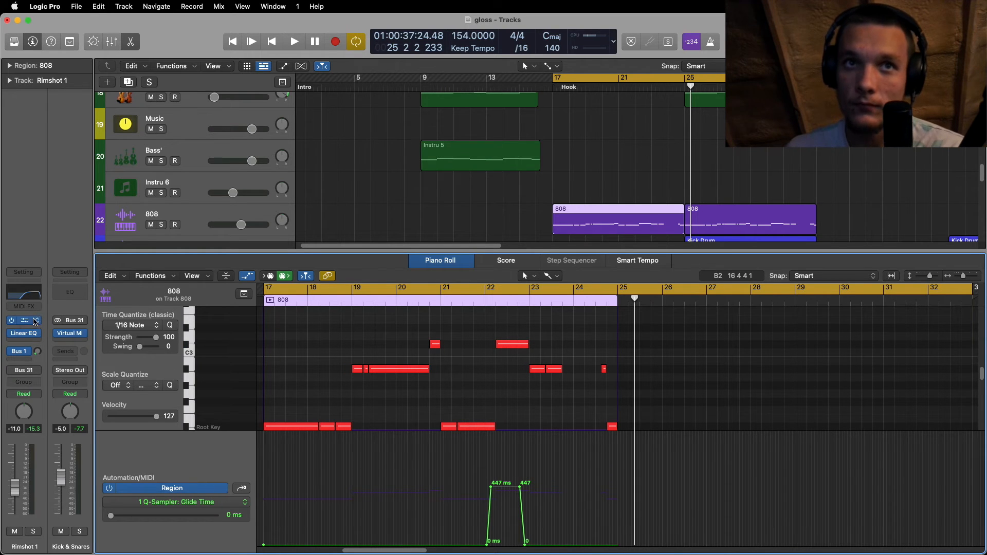
- Inspect the Quick Sampler on the 808 track while auditioning the Hook, and close its window
left_click_drag(584, 172, 623, 141)
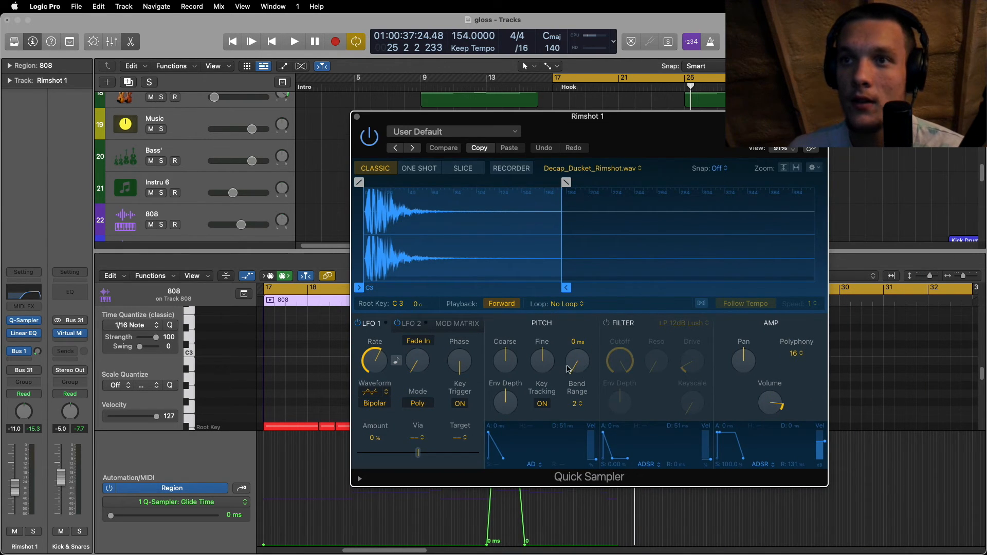
left_click(357, 118)
scroll(237, 183, "down", 1)
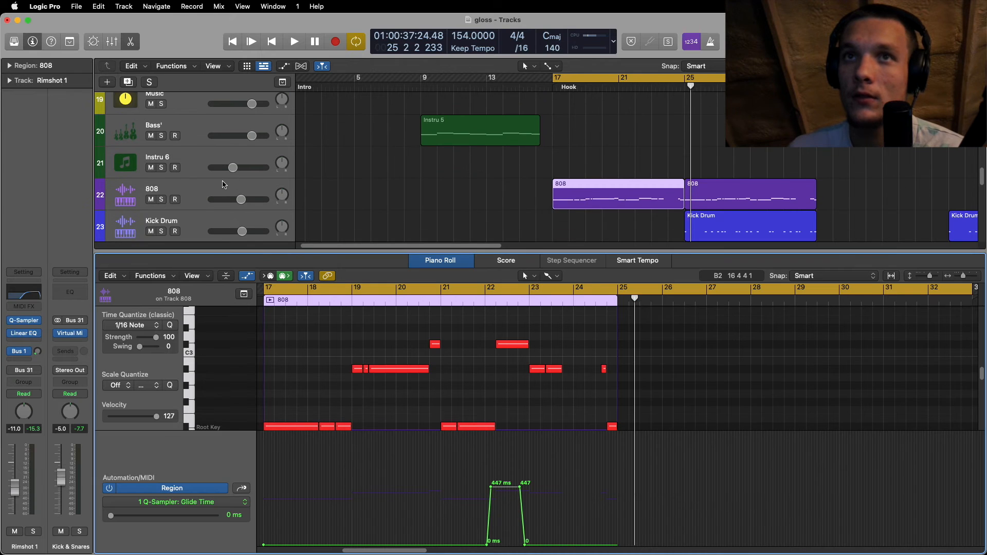
left_click(230, 189)
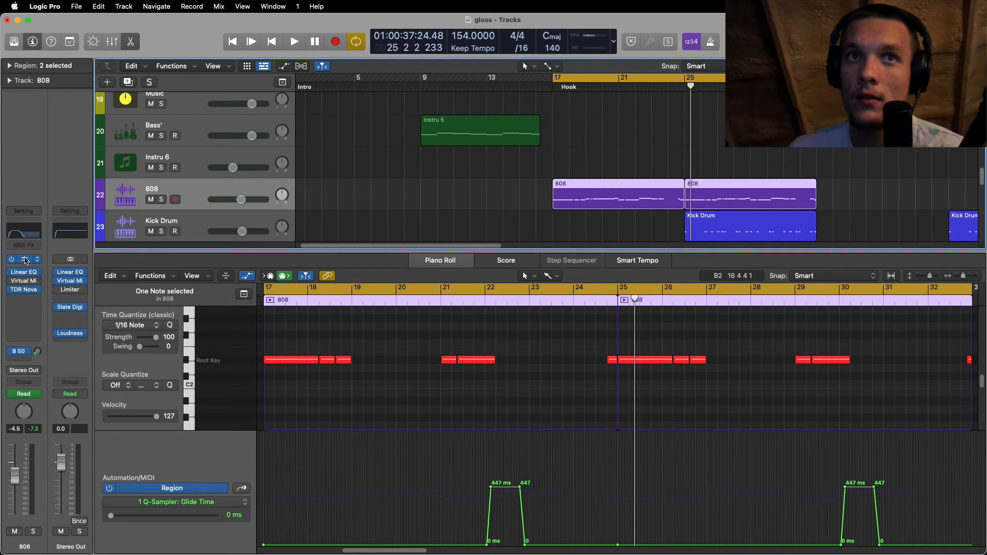
left_click(25, 260)
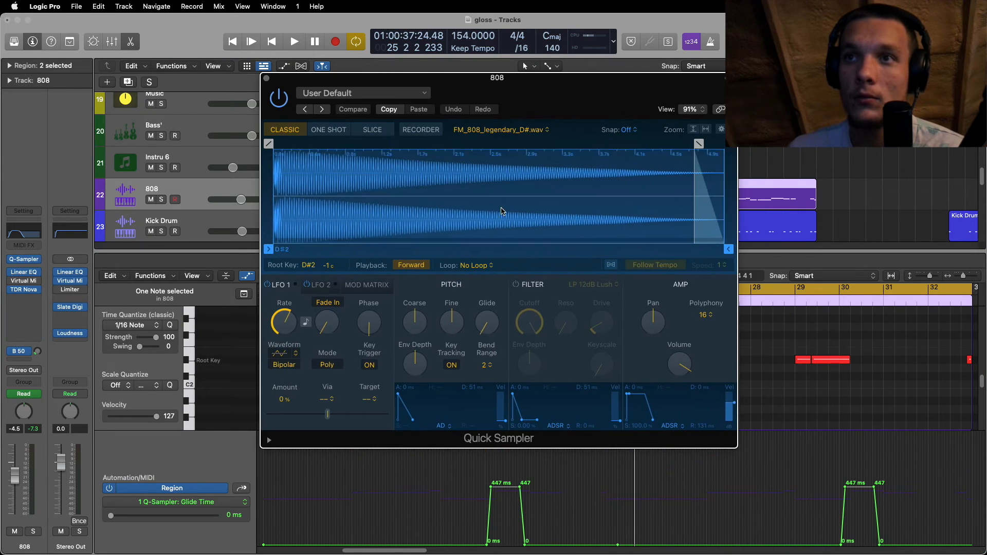
left_click_drag(564, 83, 379, 50)
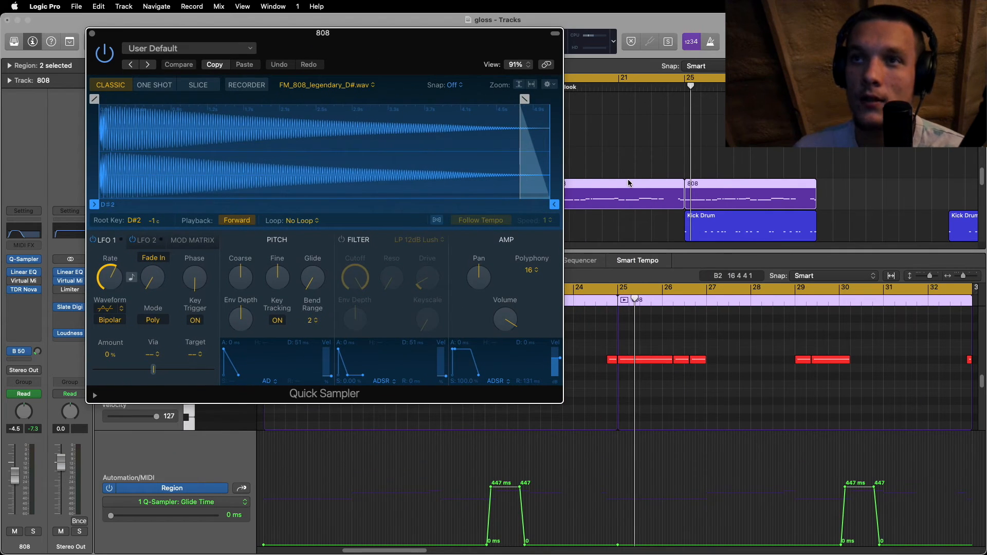
key("space")
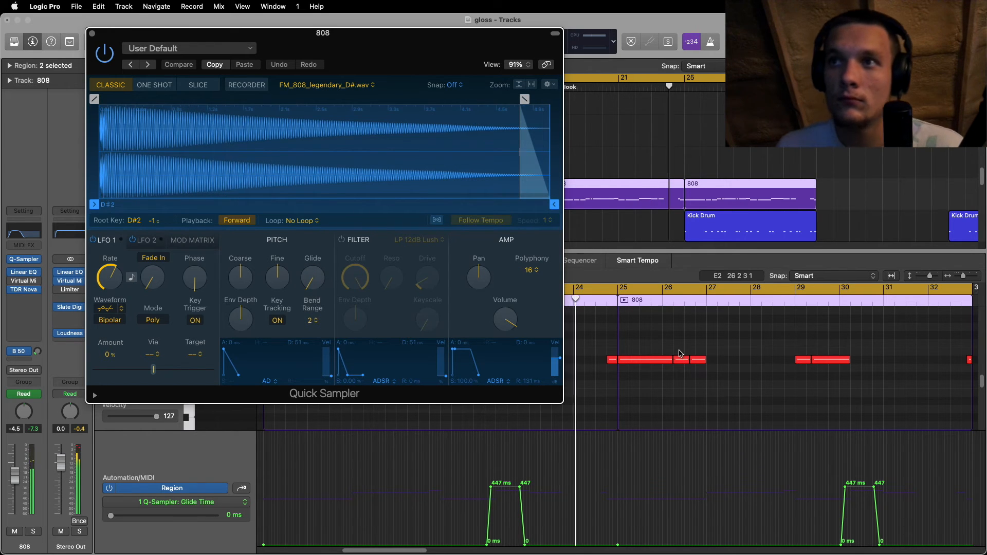
left_click(93, 34)
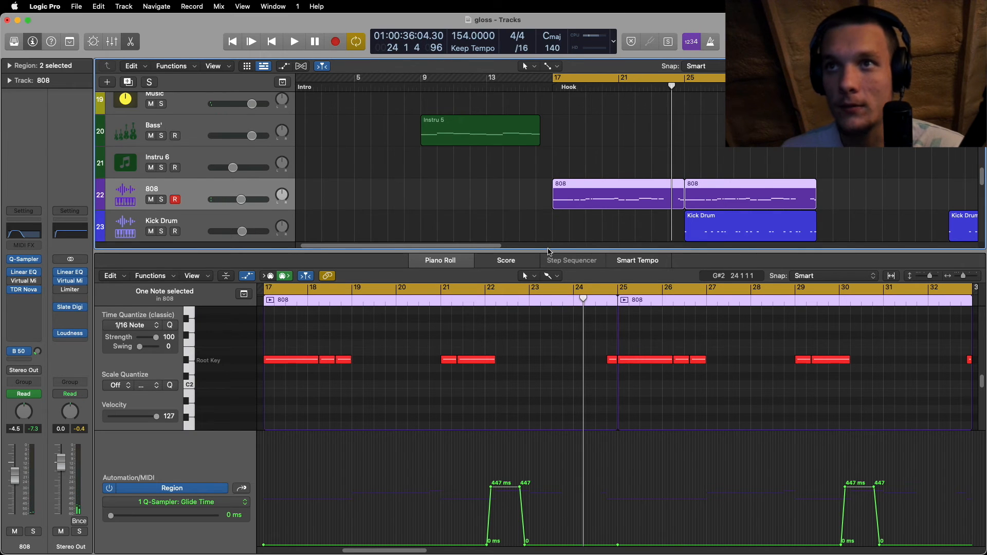
- Select only the first 808 region of the Hook and examine its Glide Time automation around bar 22
left_click(548, 247)
left_click_drag(548, 248, 408, 236)
left_click(409, 233)
left_click(431, 203)
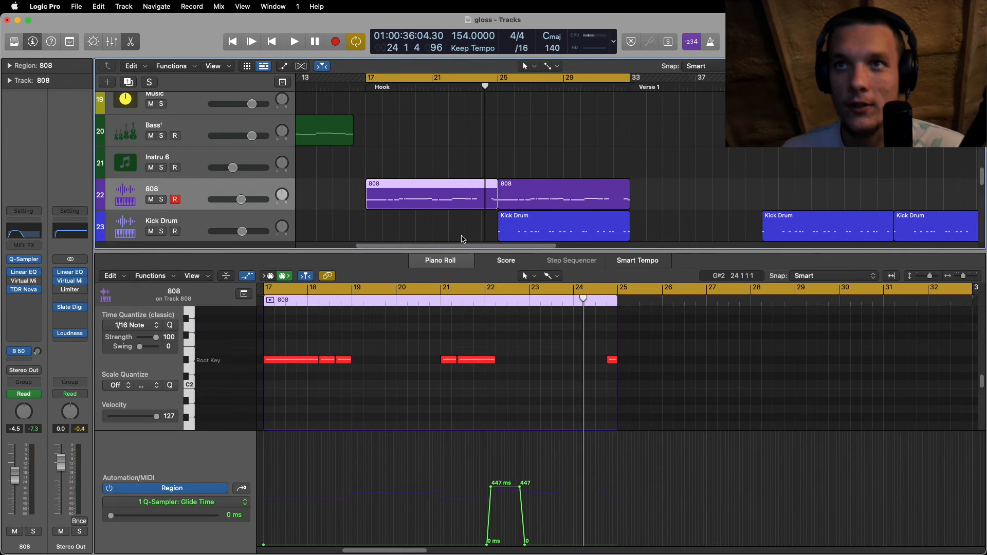
scroll(513, 376, "up", 5)
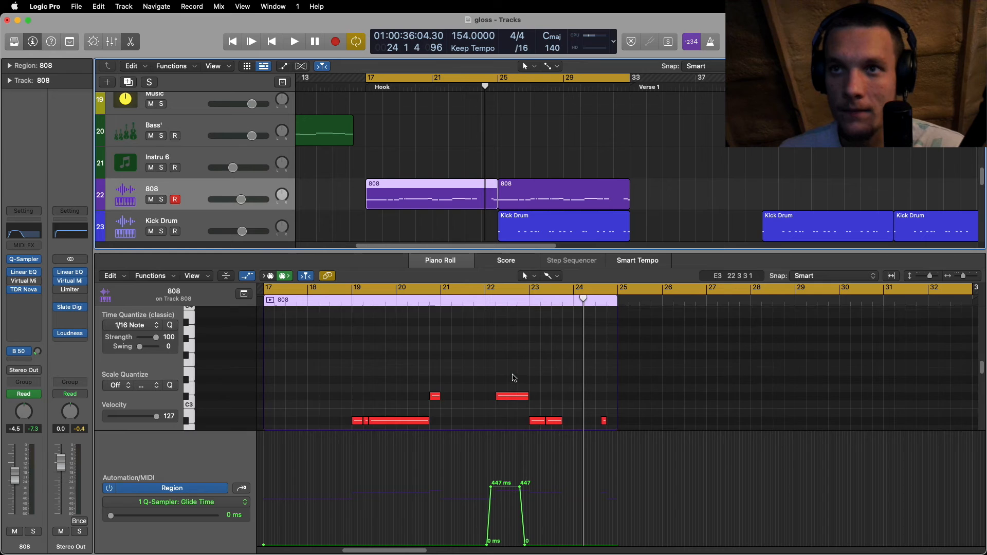
scroll(514, 380, "down", 3)
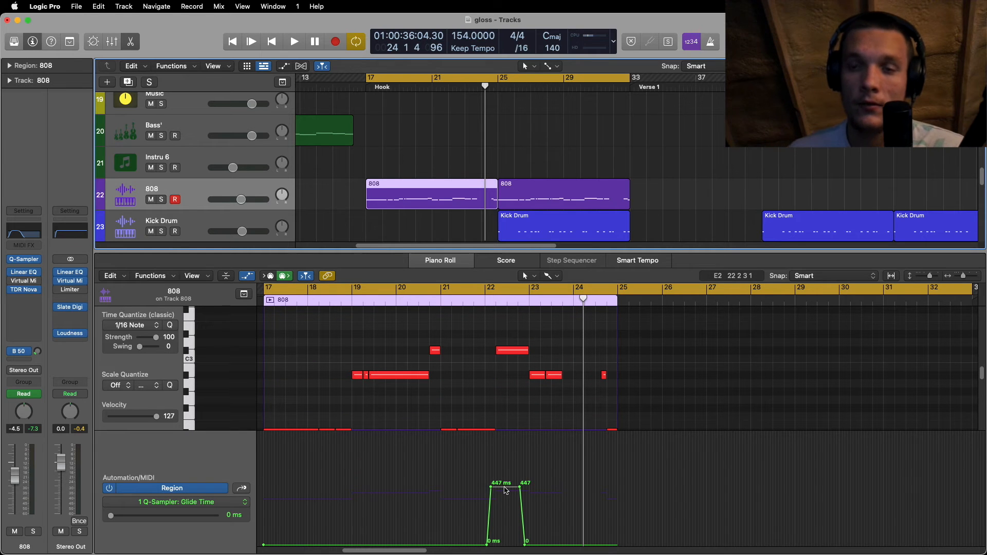
left_click(506, 489)
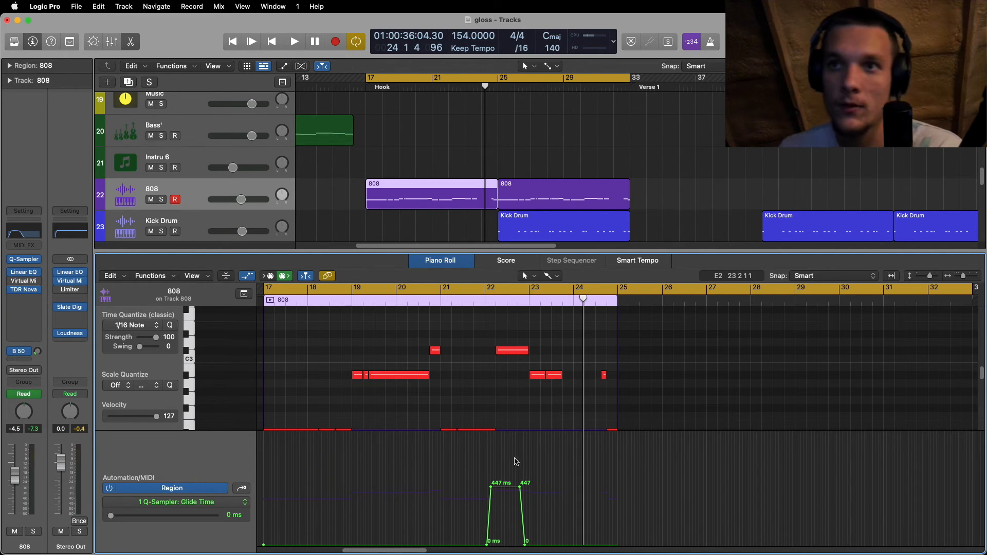
- Select the Hook's 808 and Kick Drum regions in turn to compare their patterns in the Piano Roll
left_click(512, 168)
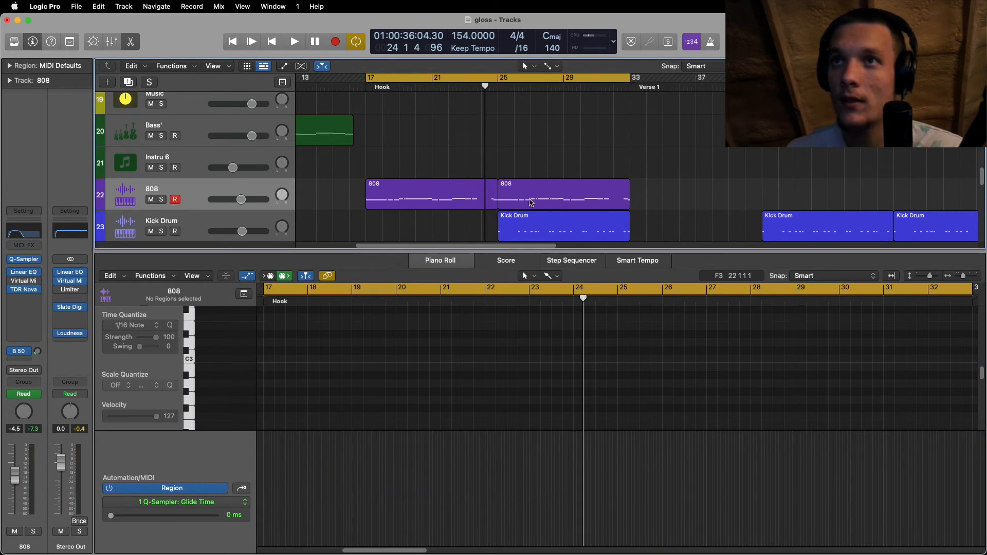
left_click(465, 197)
left_click(561, 330)
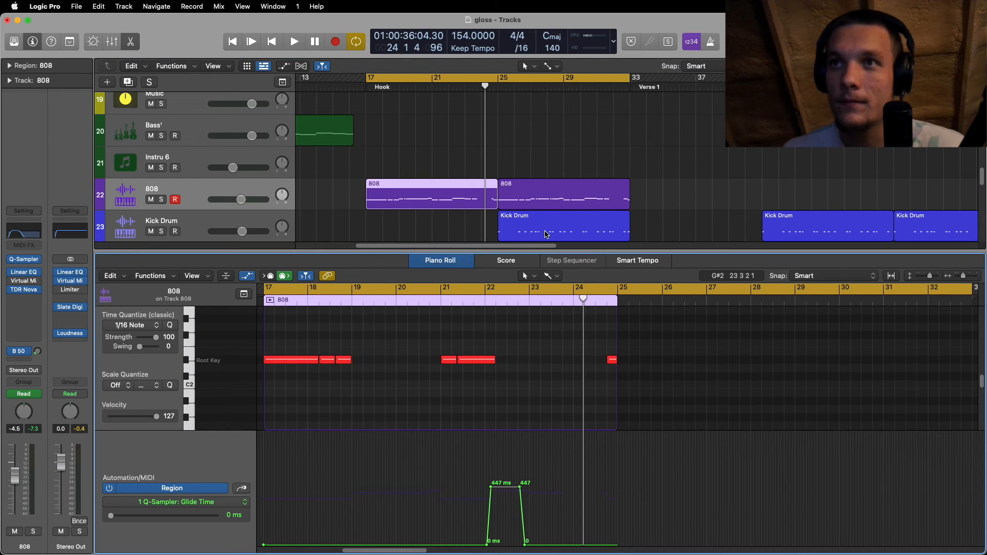
left_click(544, 187)
left_click_drag(405, 550, 414, 551)
left_click(564, 220)
left_click(544, 135)
left_click(539, 225)
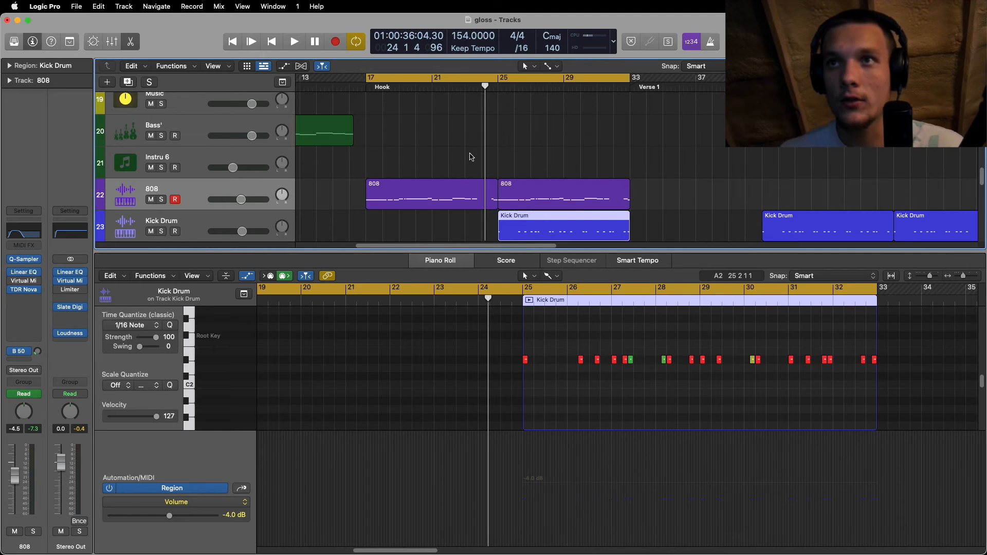
- Play the Hook from about bar 23 and follow the Kick Drum region's notes in the Piano Roll with the automation lane hidden
left_click(470, 156)
key("space")
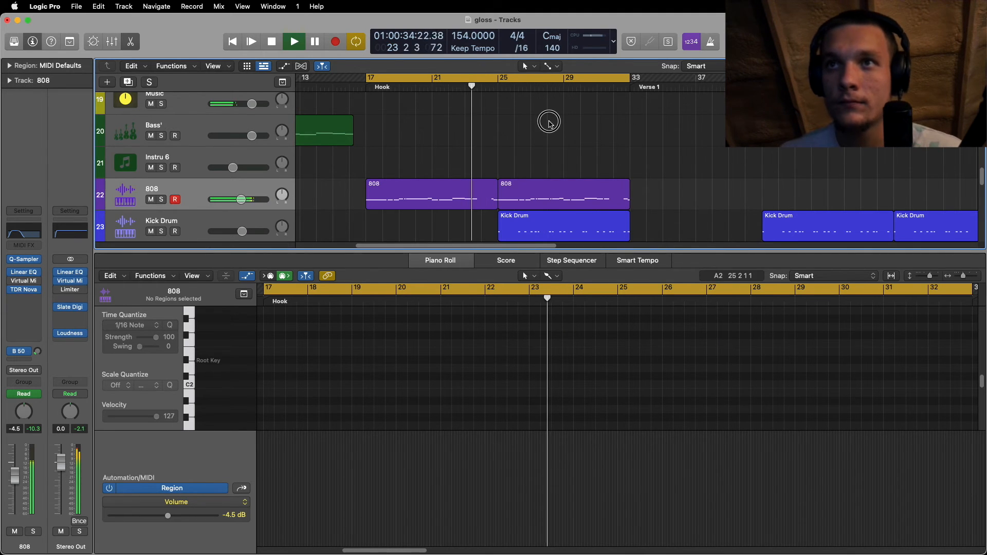
left_click(549, 231)
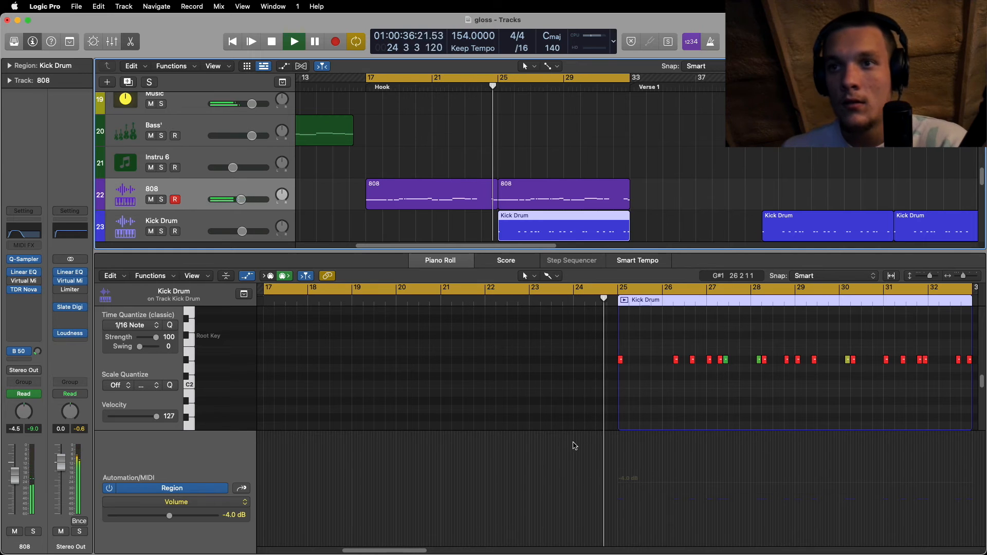
left_click_drag(577, 431, 581, 553)
key("a")
scroll(899, 340, "up", 5)
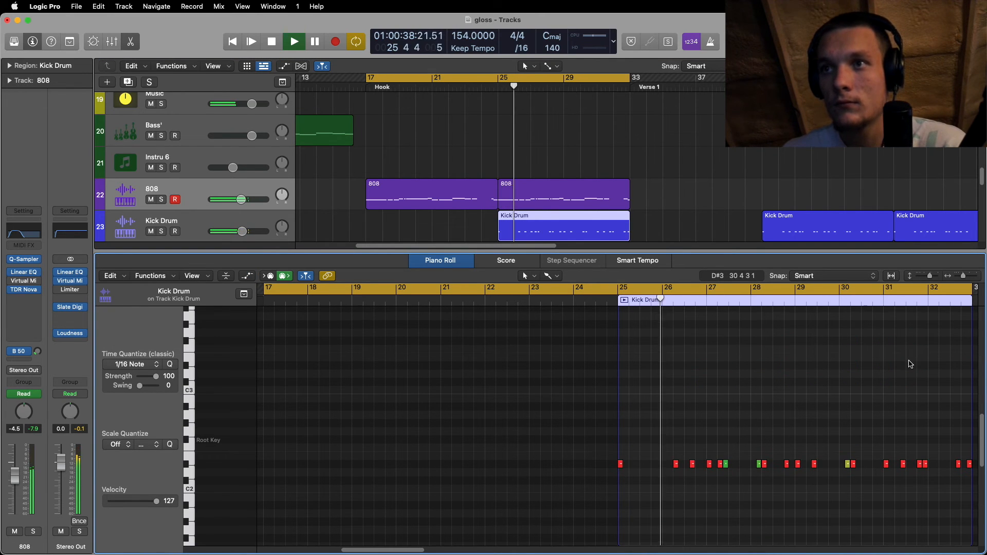
left_click_drag(963, 276, 959, 277)
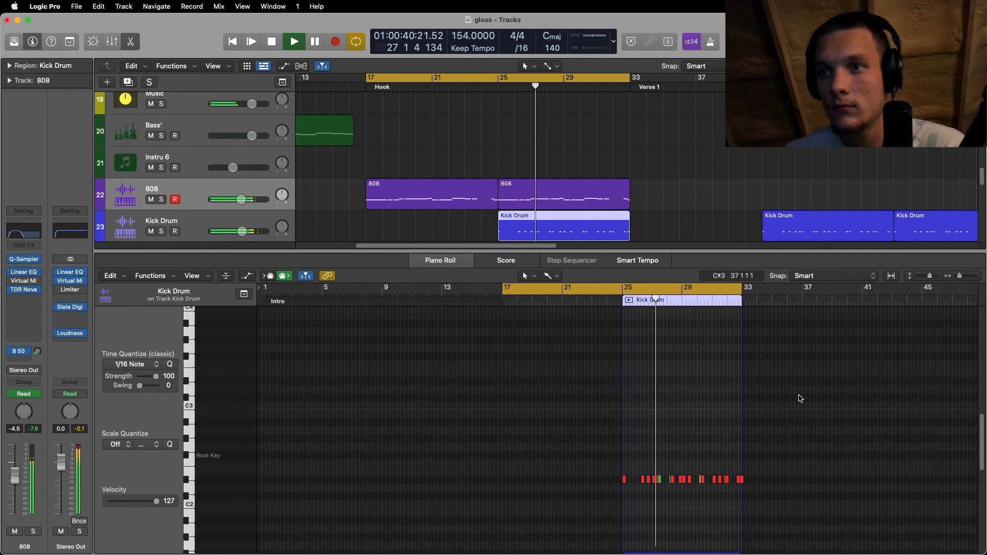
left_click(263, 235)
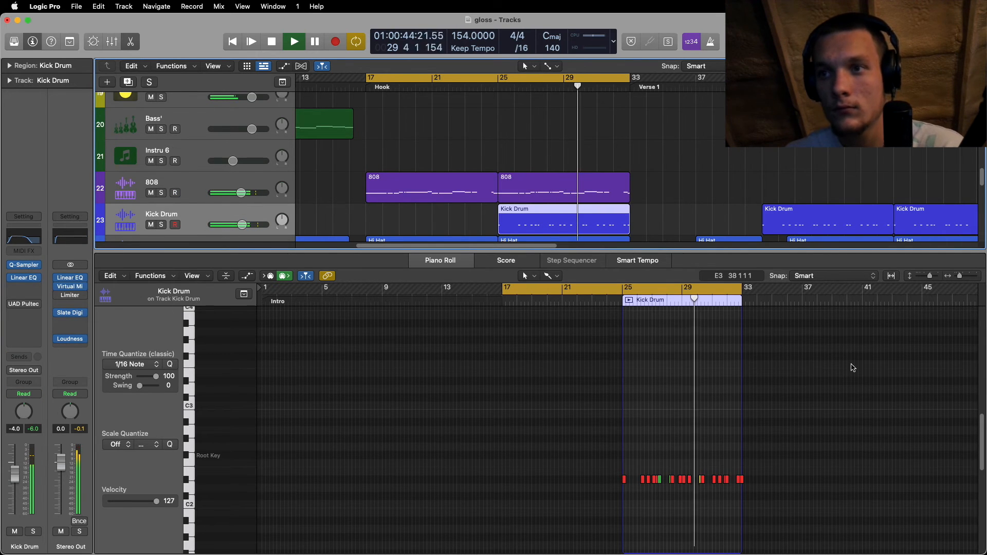
left_click(976, 278)
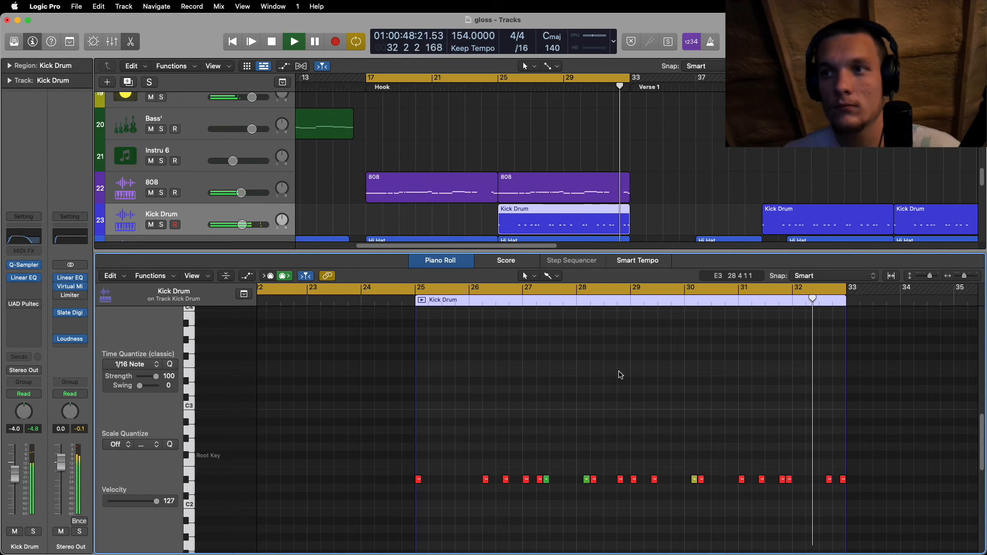
key("space")
- Open TDR Nova on the 808 track, watch its sidechained dynamic band respond during playback of the Hook, and close it
left_click(210, 184)
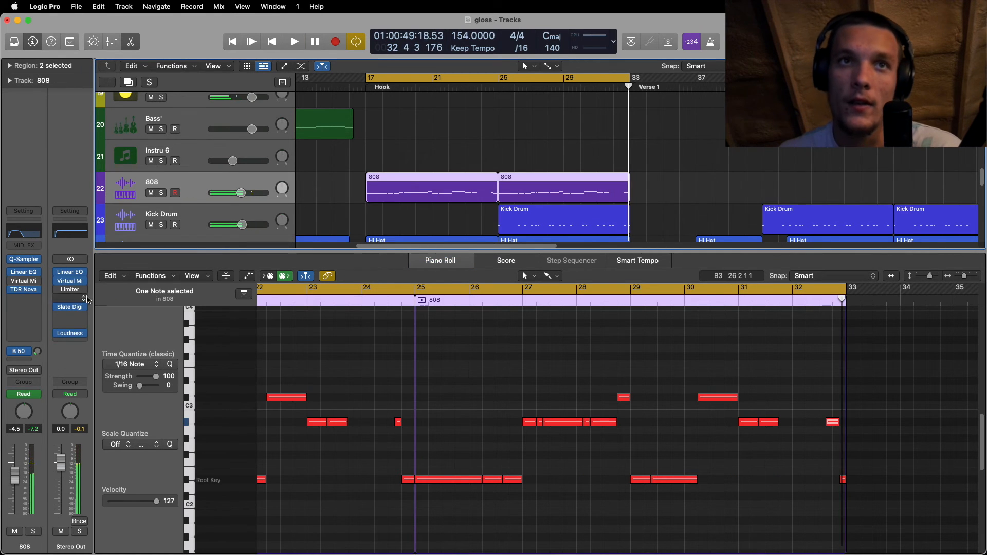
left_click(21, 351)
left_click(32, 315)
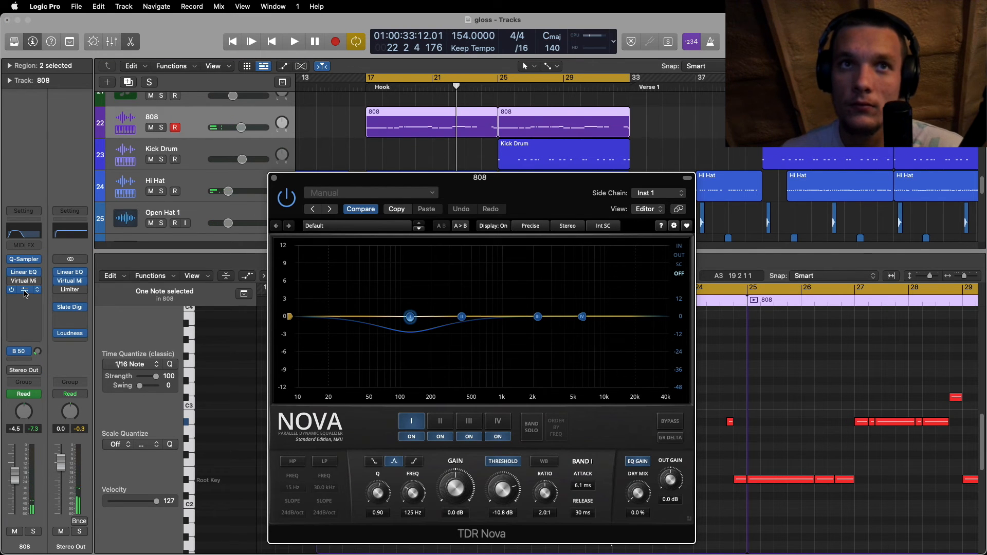
left_click_drag(531, 190, 480, 286)
left_click(479, 87)
key("space")
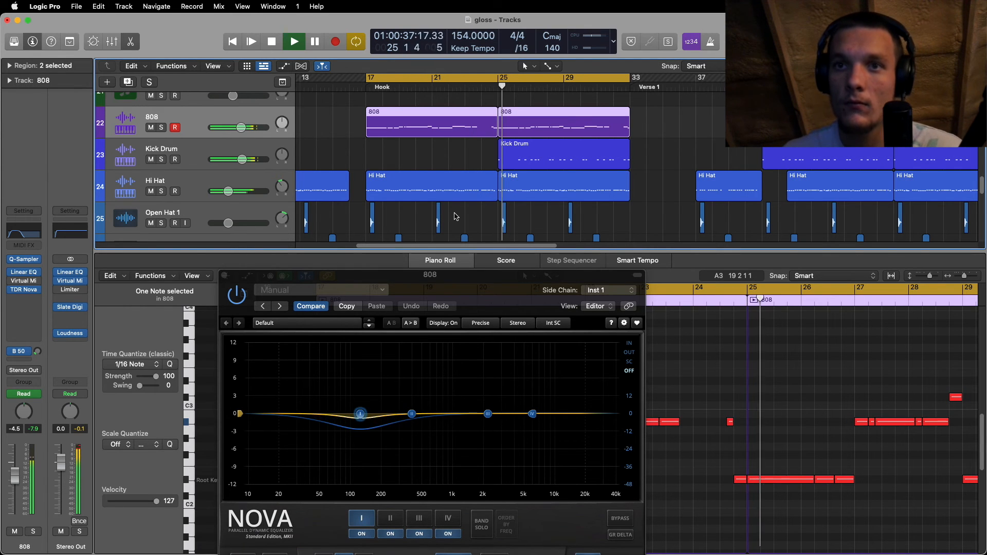
left_click_drag(496, 292, 437, 230)
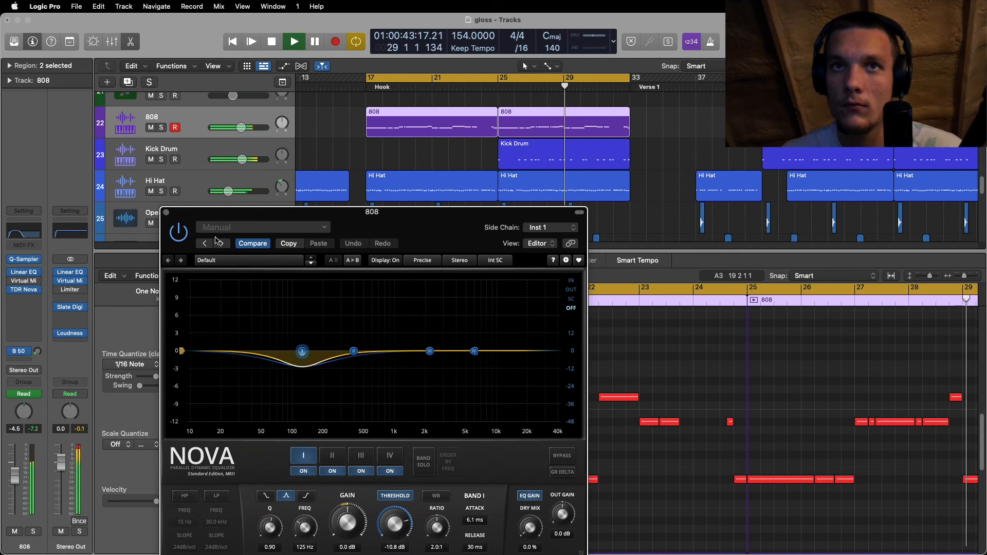
left_click(166, 212)
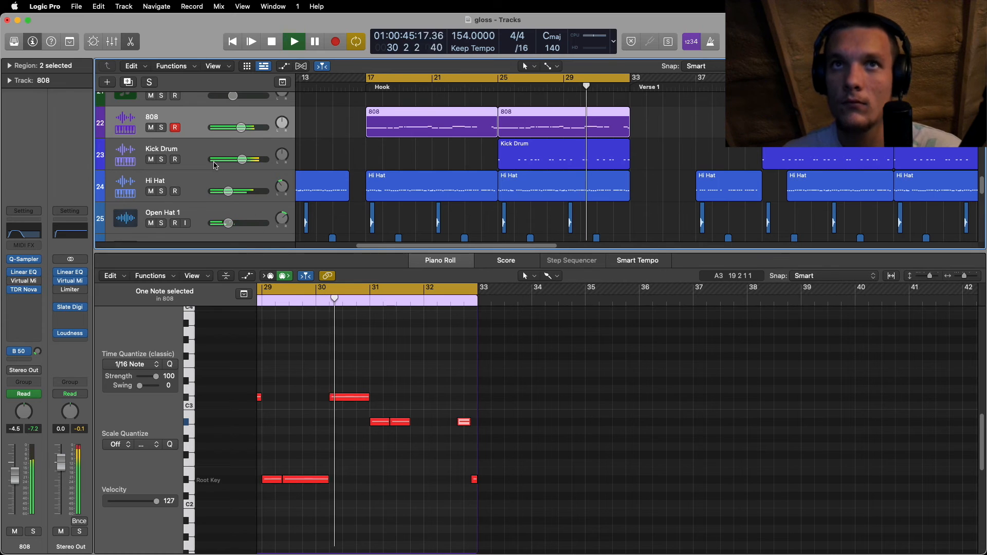
- Bring up the Kick Drum's Hook pattern, stop playback, and return to the 808 track
left_click(211, 152)
key("space")
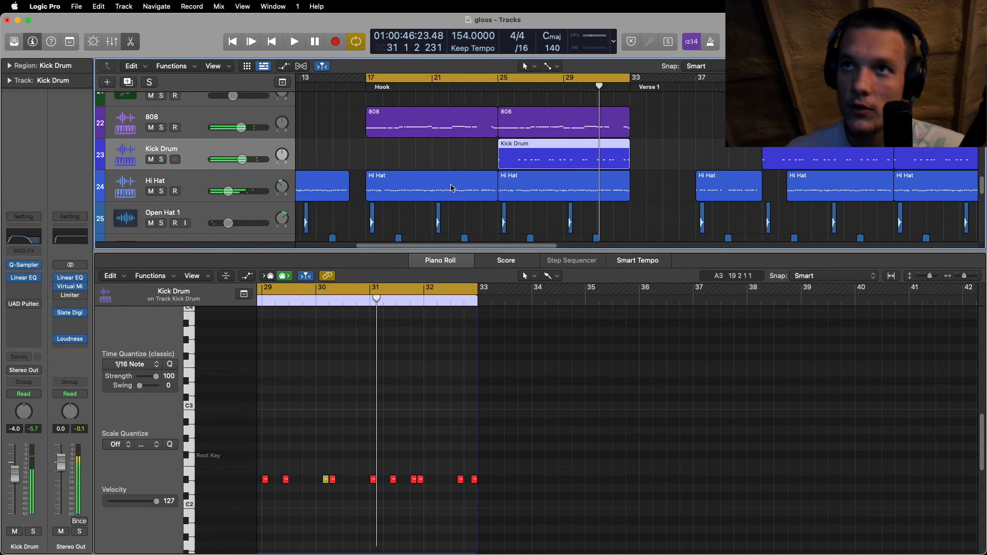
scroll(451, 188, "up", 2)
left_click(205, 137)
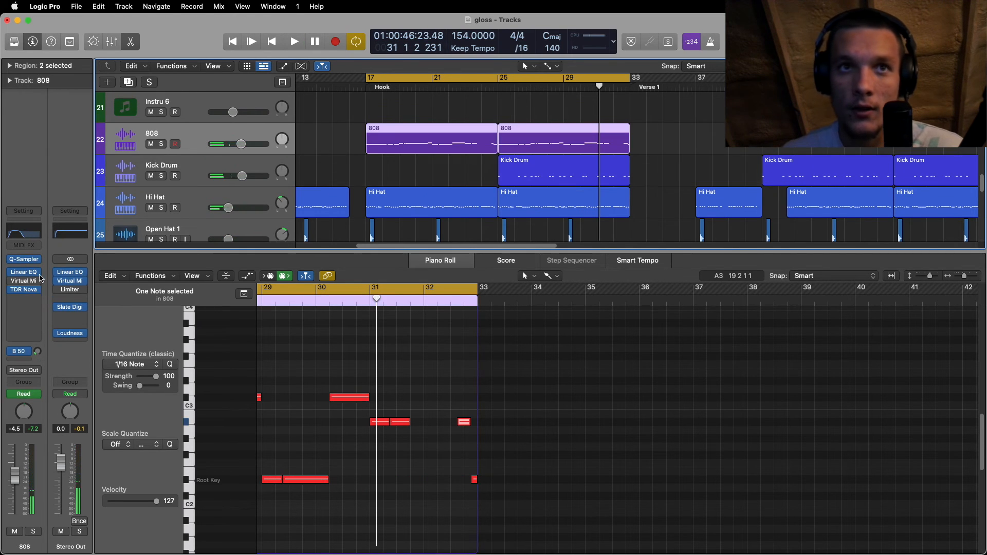
- Show the 808's Bus 50 aux channel, solo it, and play the Hook from bar 17 with its level boosted to 6.0 dB
left_click(27, 353)
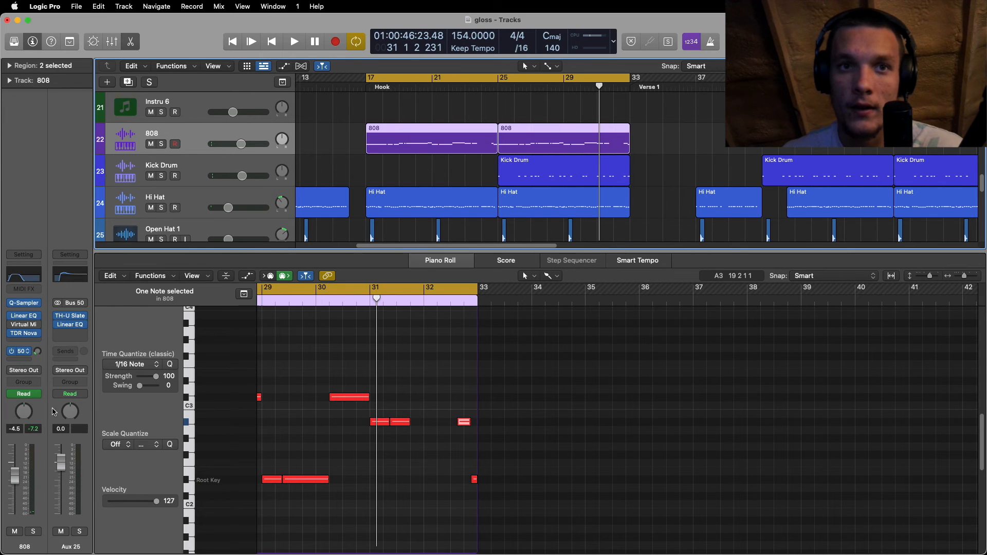
left_click(79, 531)
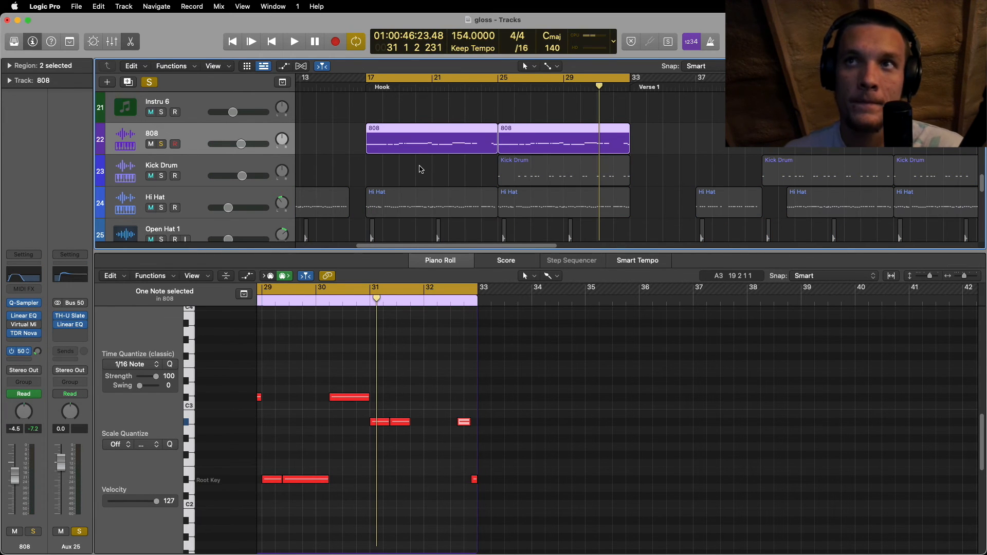
key("space")
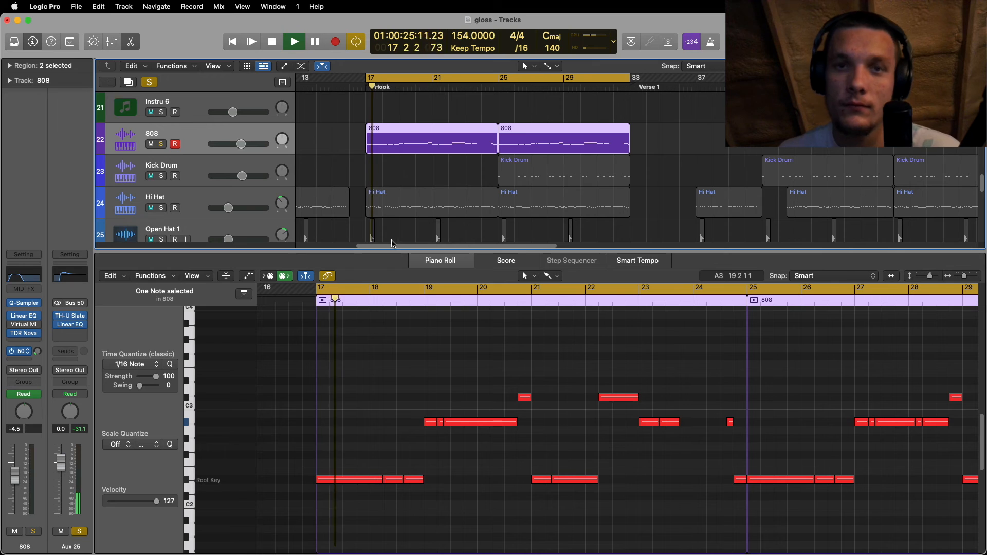
left_click_drag(61, 463, 63, 392)
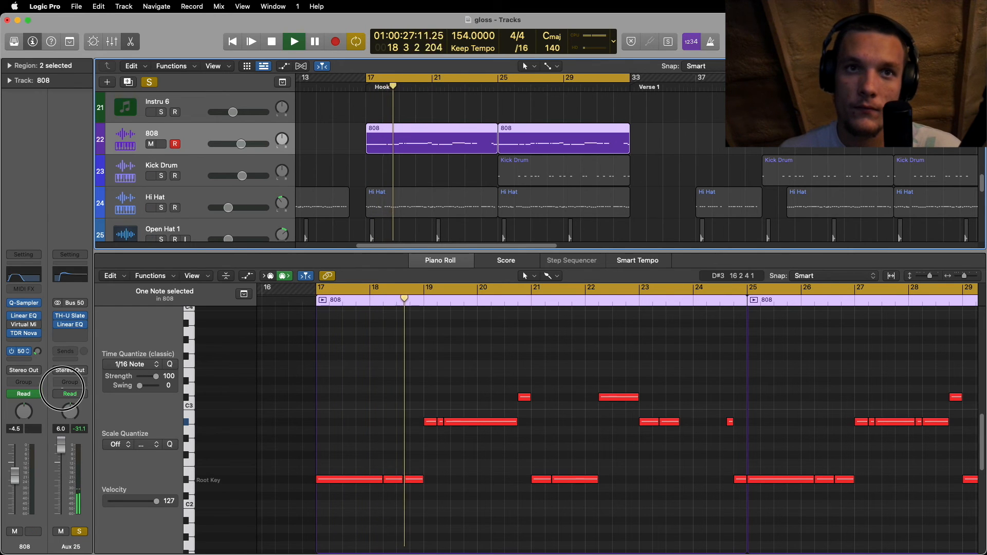
key("space")
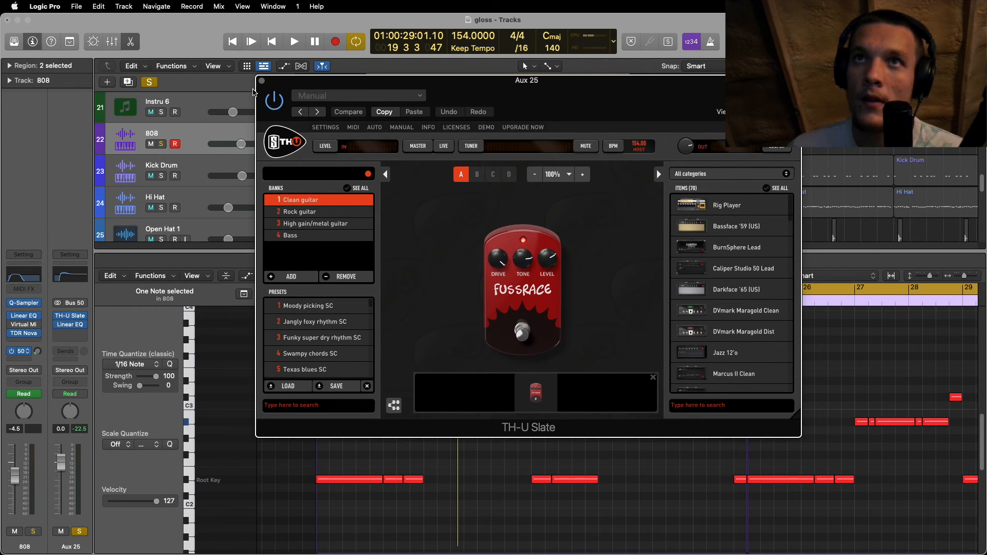
- Inspect the TH-U Slate and Linear Phase EQ settings on the 808's Bus 50 aux, close both plug-ins, and clear the solo
left_click(262, 81)
left_click(73, 325)
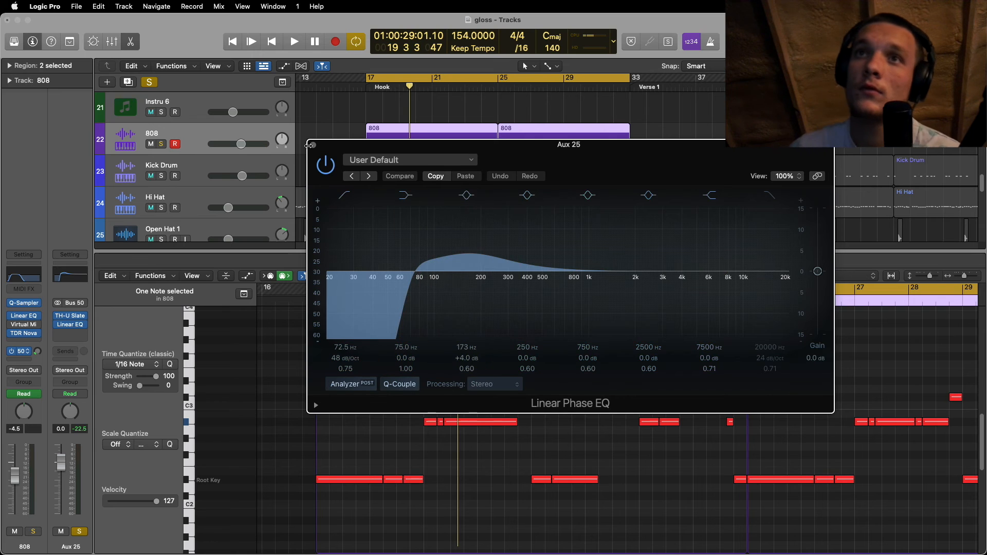
left_click(312, 145)
left_click(149, 83)
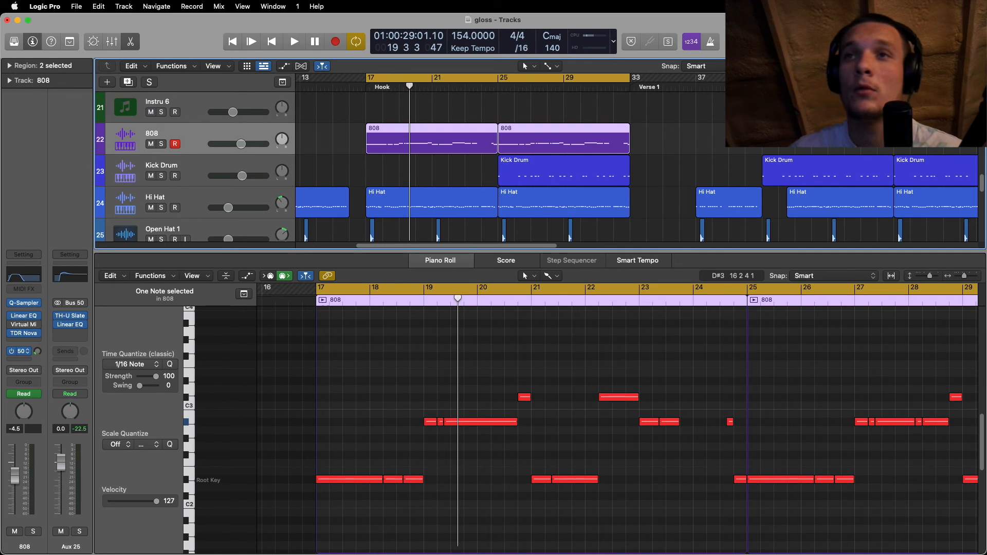
- Solo the Transition track and play its orchestral hit in the Hook from bar 24
key("super+Left")
key("super+Left")
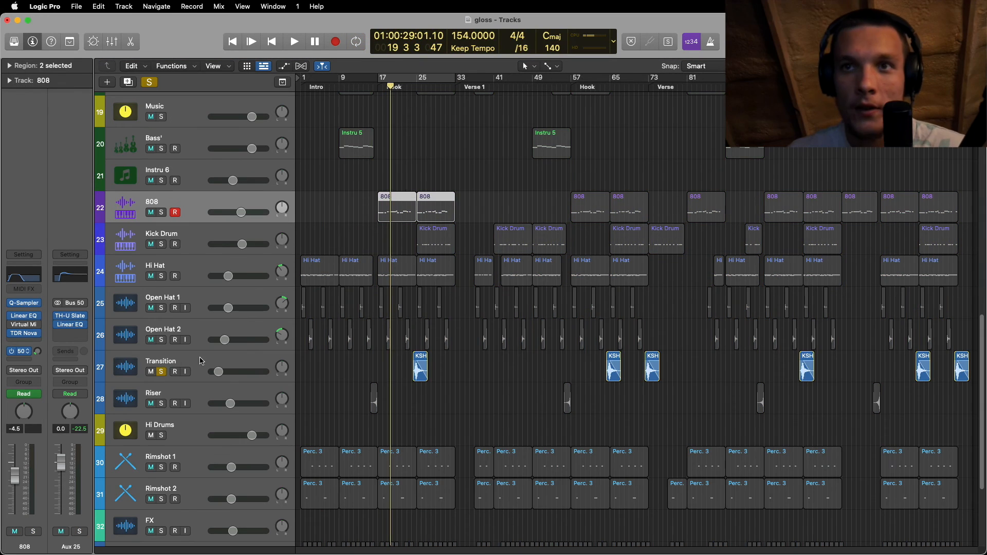
key("super+Right")
key("super+Right")
left_click(509, 97)
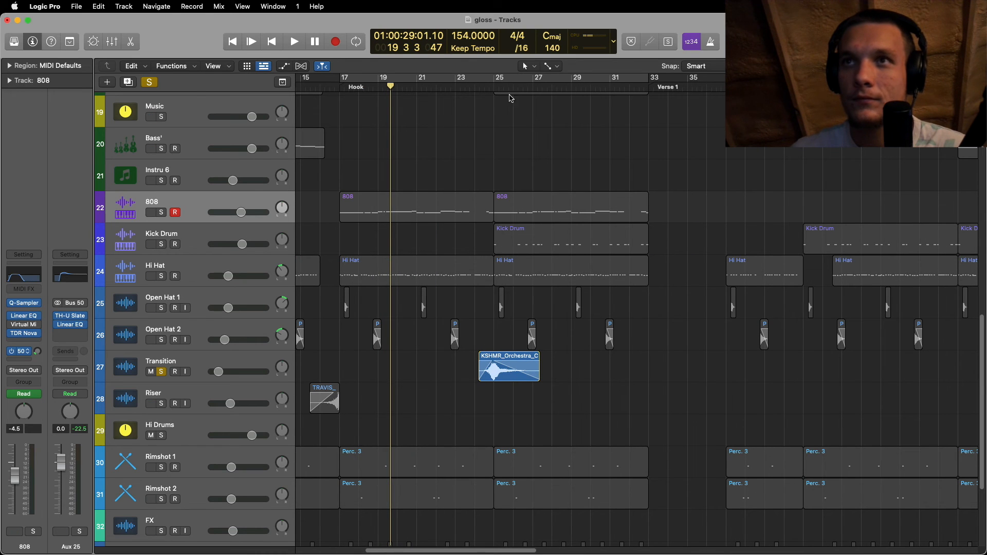
left_click(468, 94)
left_click(327, 389)
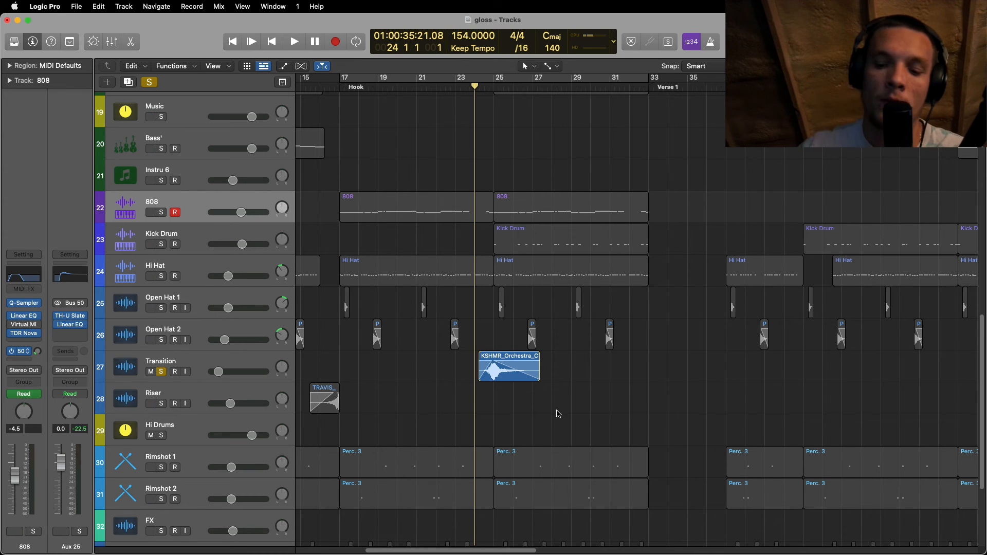
key("space")
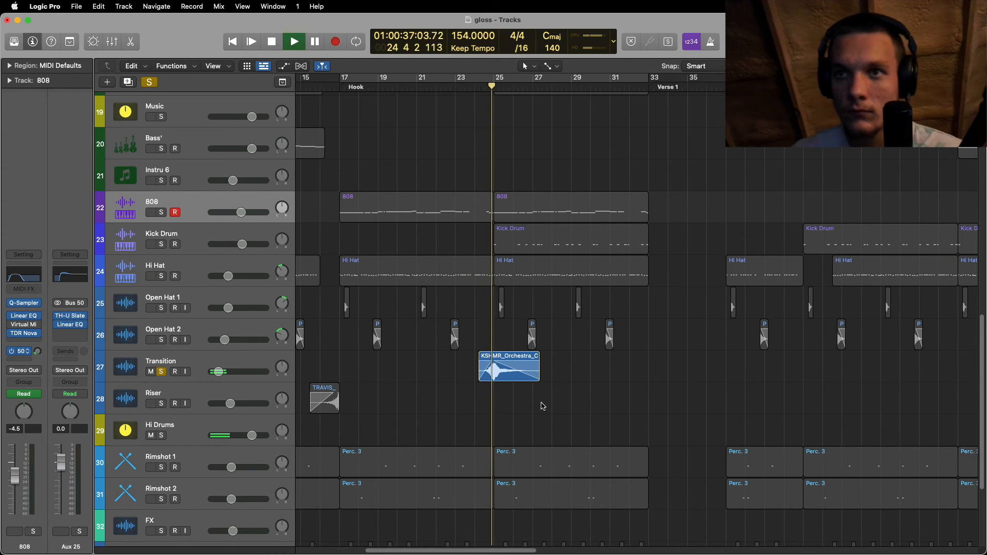
- Show the Transition track's Bus 1 reverb channel, stop playback, and take the track out of solo
left_click(195, 361)
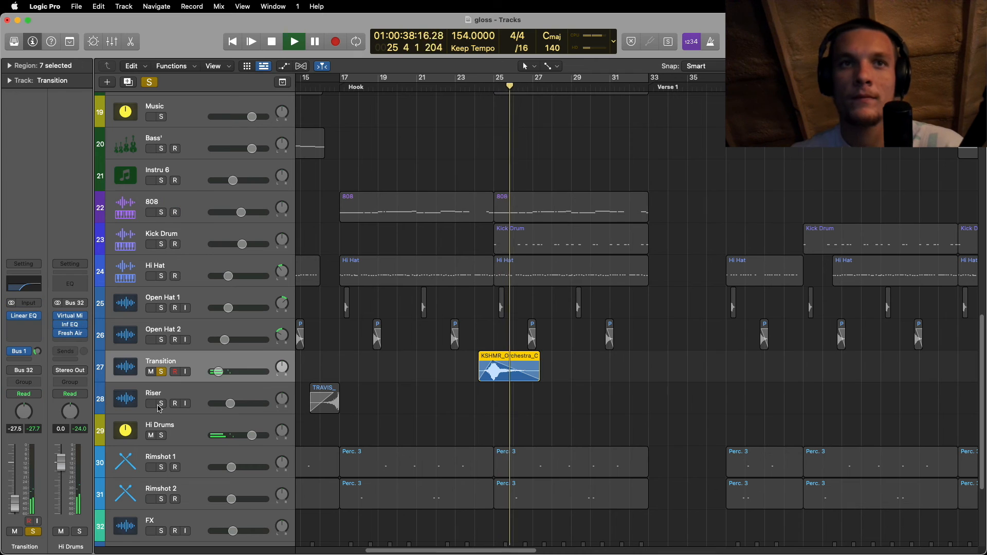
left_click(32, 350)
left_click(396, 378)
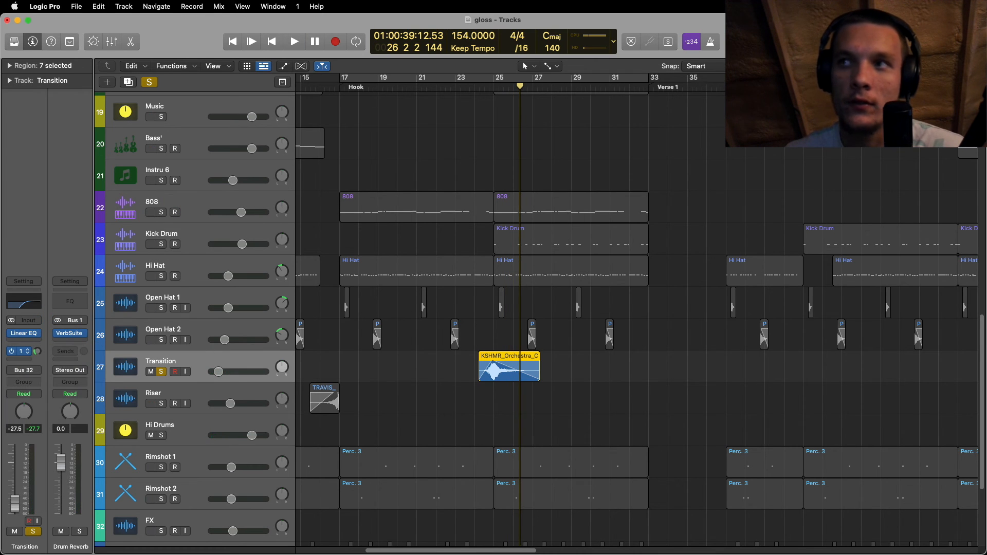
key("super+Left")
key("super+Left")
key("super+Left")
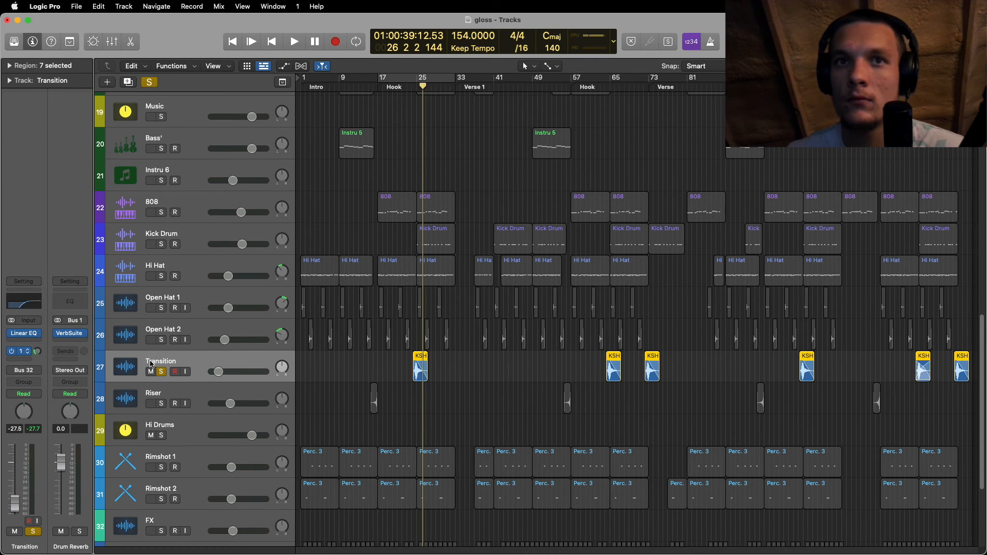
left_click(161, 372)
- Play the full arrangement from the beginning and survey all its tracks at a reduced track height
key("Return")
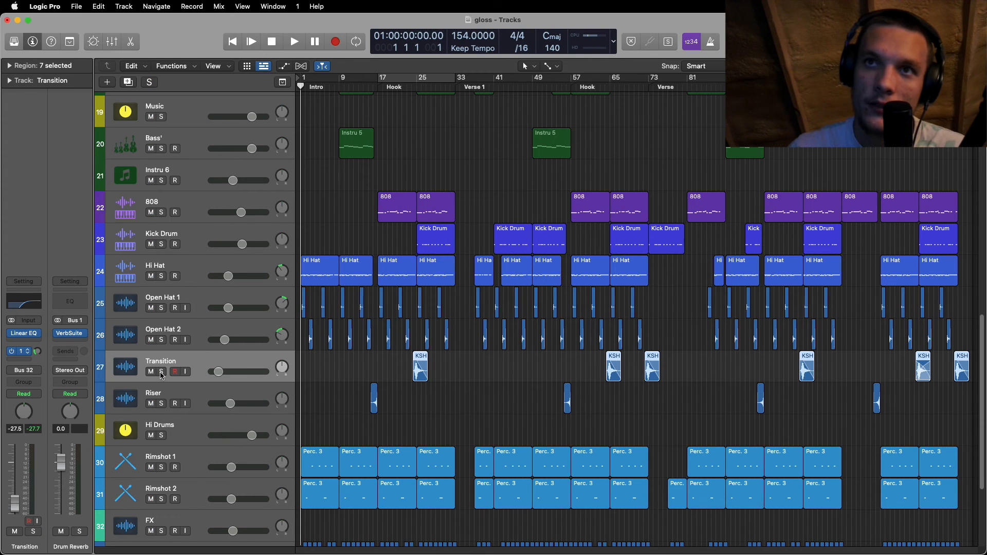
key("space")
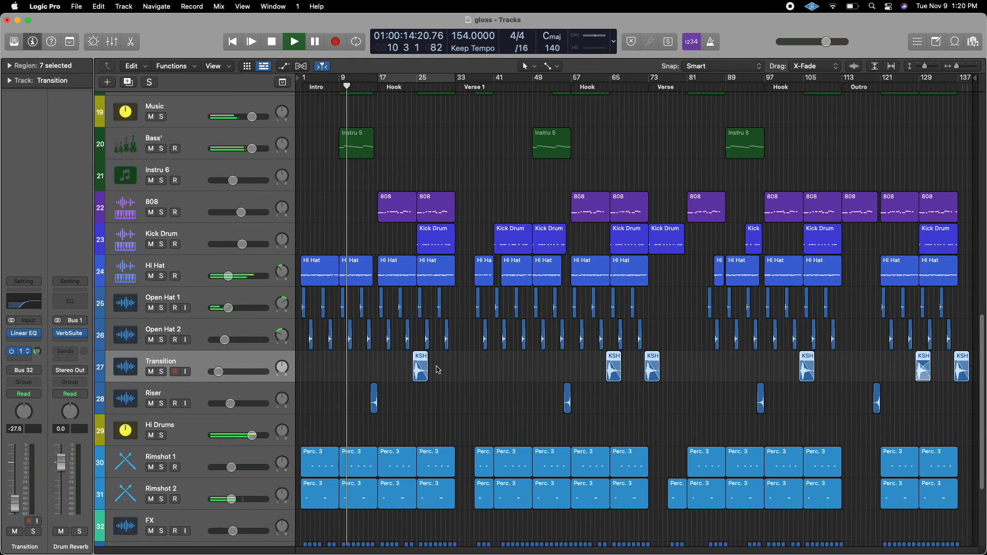
scroll(343, 381, "up", 10)
scroll(343, 382, "down", 5)
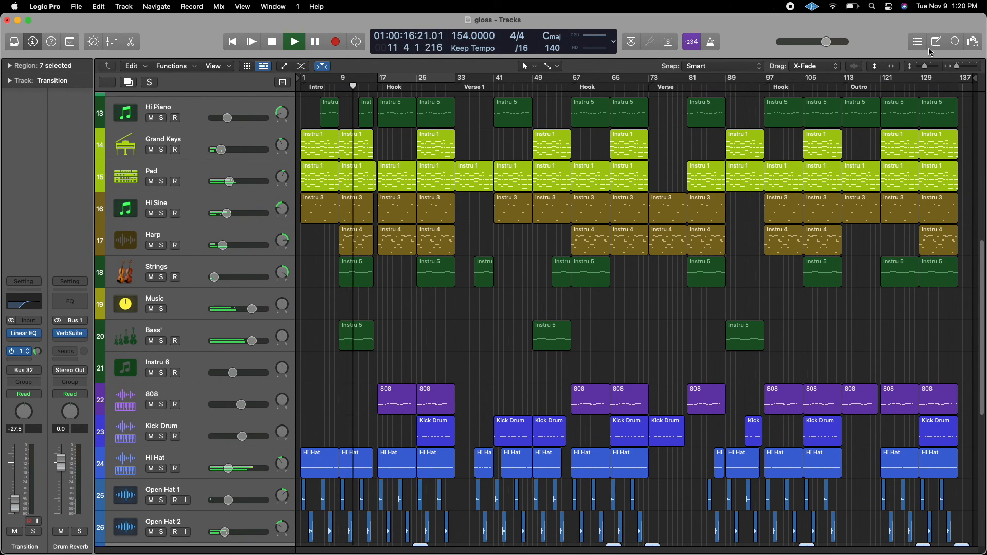
left_click_drag(924, 67, 920, 67)
scroll(478, 367, "down", 5)
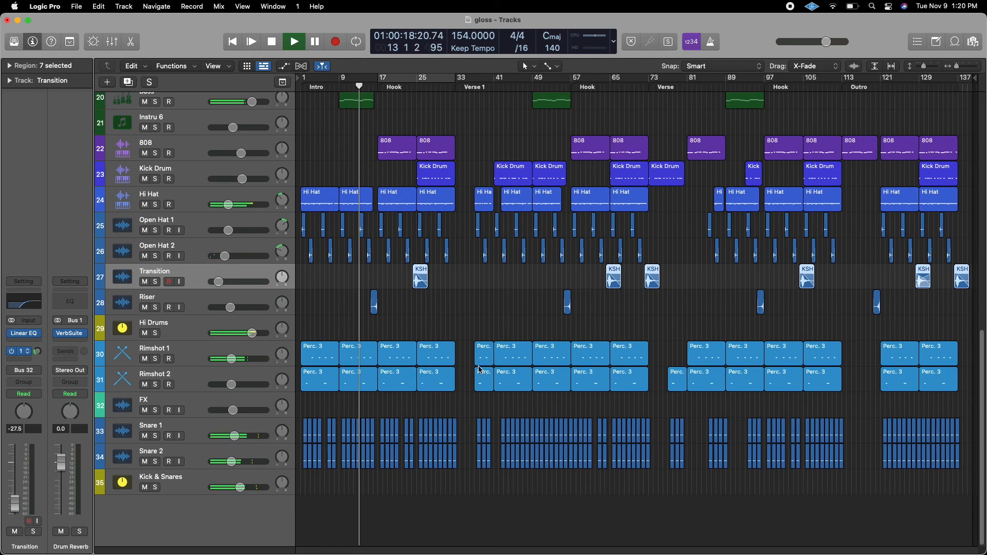
scroll(478, 366, "up", 8)
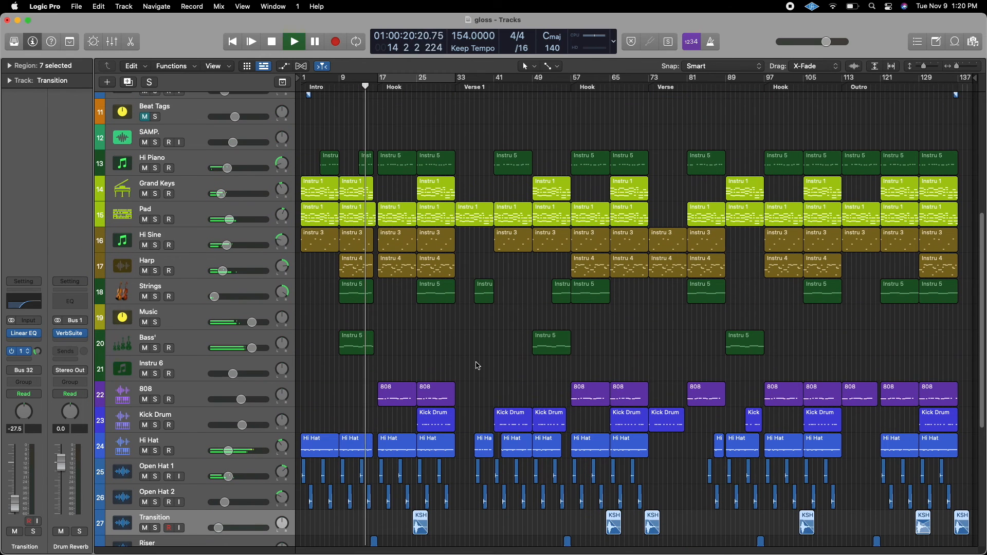
scroll(477, 366, "down", 1)
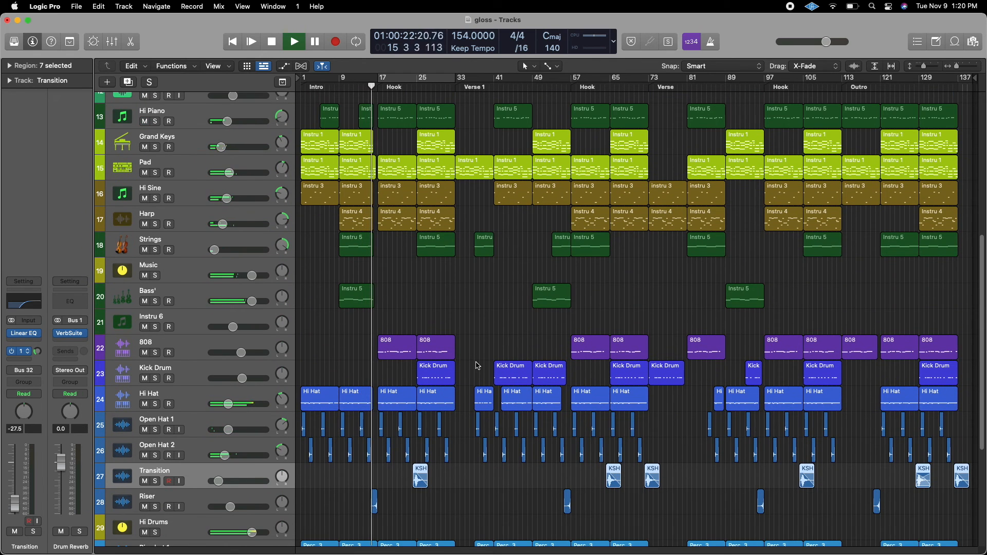
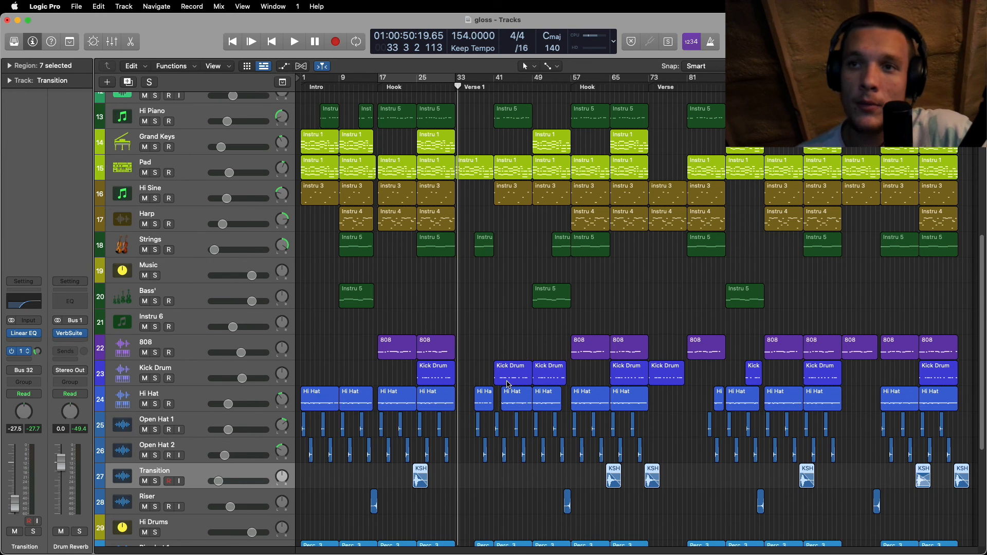
- Look over the full arrangement, show the global tracks to examine the section markers, and hide them again
scroll(517, 378, "up", 5)
scroll(509, 360, "down", 10)
scroll(498, 346, "up", 15)
scroll(442, 231, "down", 15)
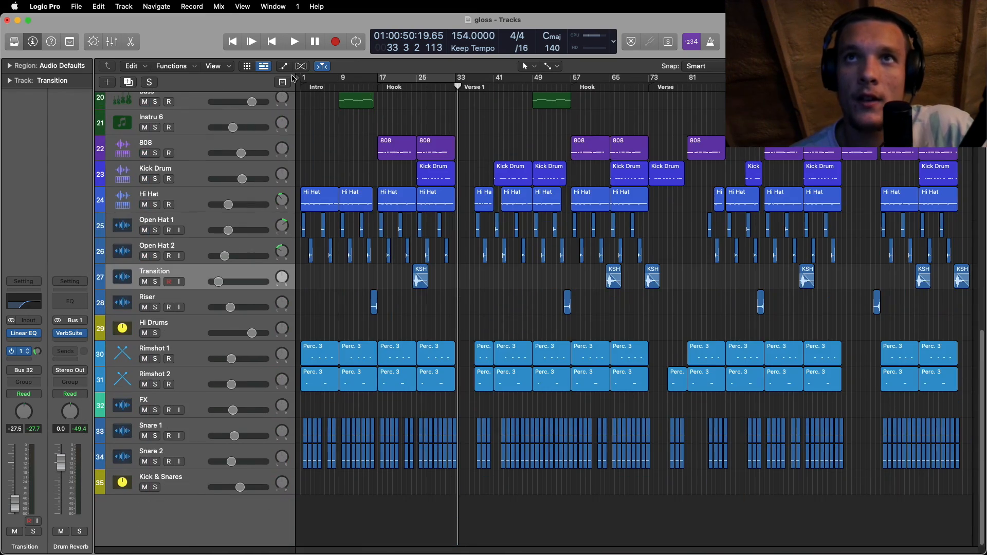
left_click(283, 83)
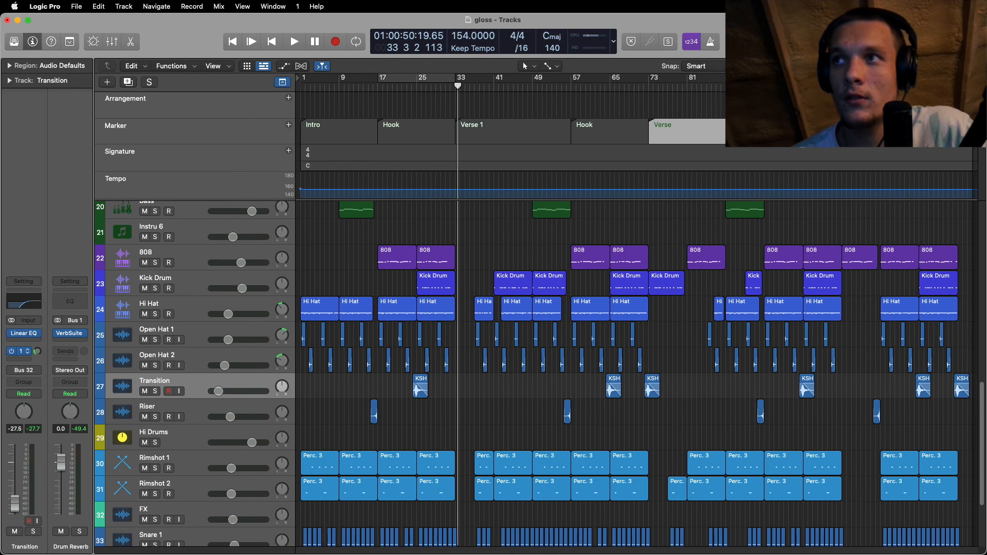
key("g")
- Set the cycle range to the first Hook, bars 17 to 33, and select its regions from the Hi Piano through Snare 2 tracks
scroll(578, 168, "up", 5)
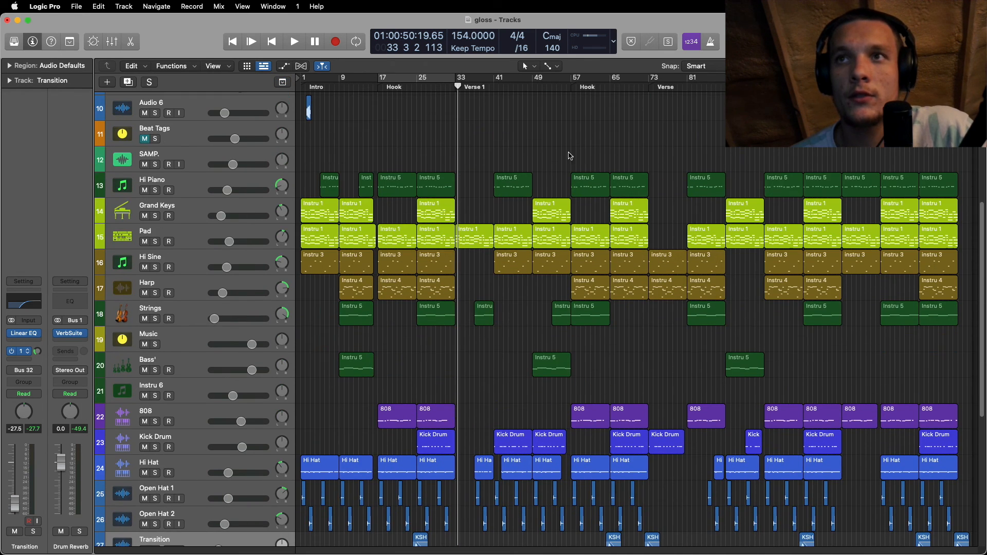
scroll(691, 384, "down", 2)
left_click_drag(376, 87, 455, 109)
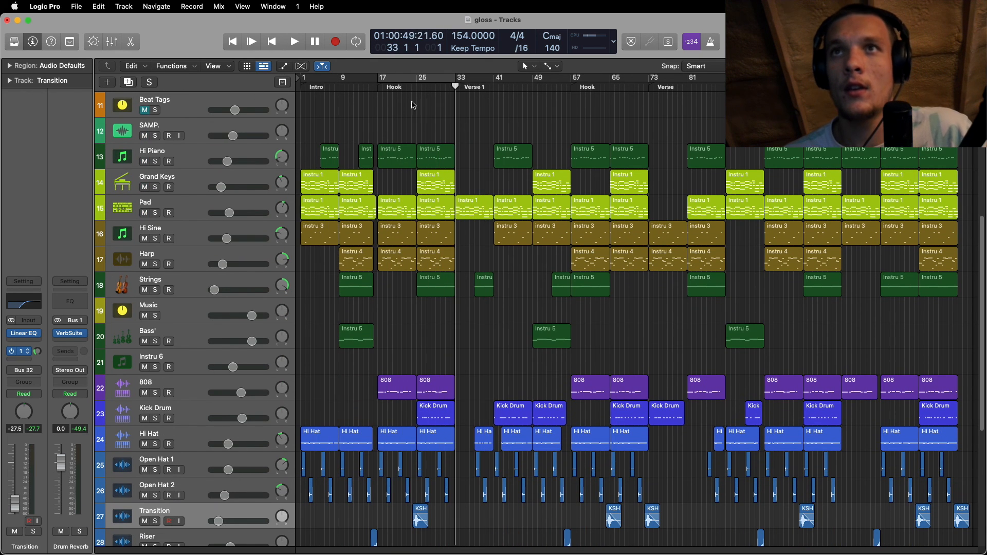
left_click(381, 85)
left_click(205, 154)
scroll(204, 356, "down", 5)
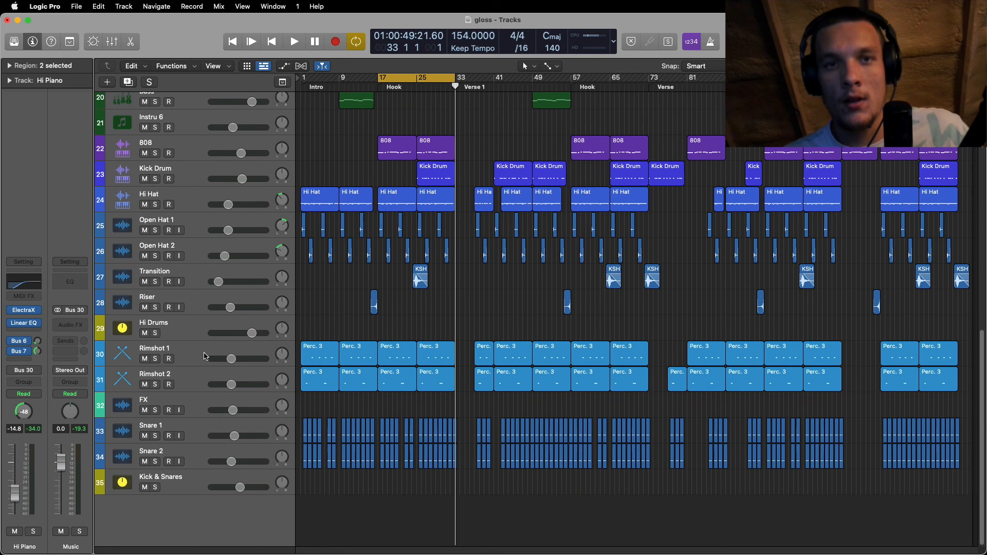
left_click(220, 453, "shift")
scroll(220, 452, "up", 6)
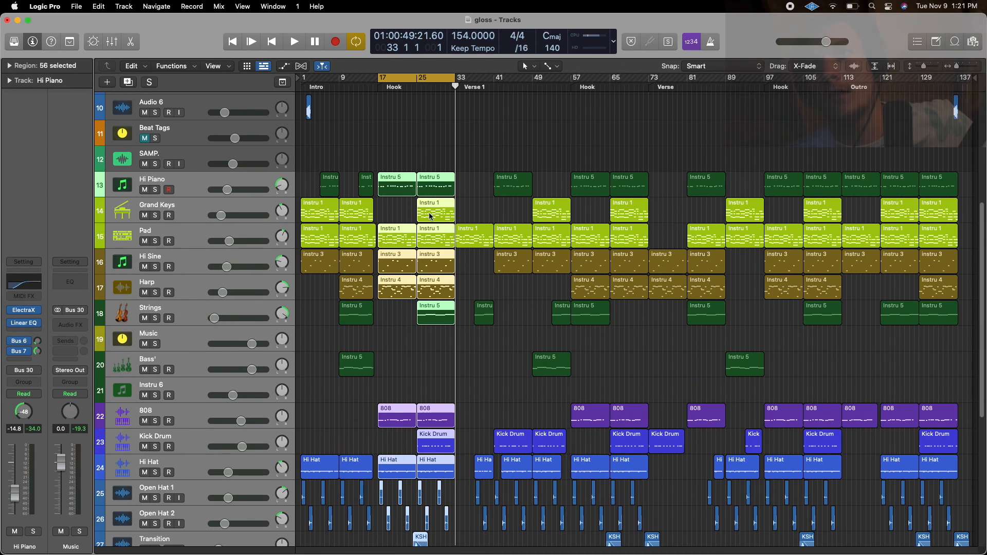
- Clear the region selection, look through the arrangement, and select the Music bus track
mouse_move(400, 187)
left_mouse_down()
mouse_move(791, 186)
mouse_move(778, 195)
mouse_move(379, 185)
mouse_move(397, 187)
left_mouse_up()
left_click(642, 359)
scroll(642, 359, "down", 10)
scroll(642, 358, "up", 8)
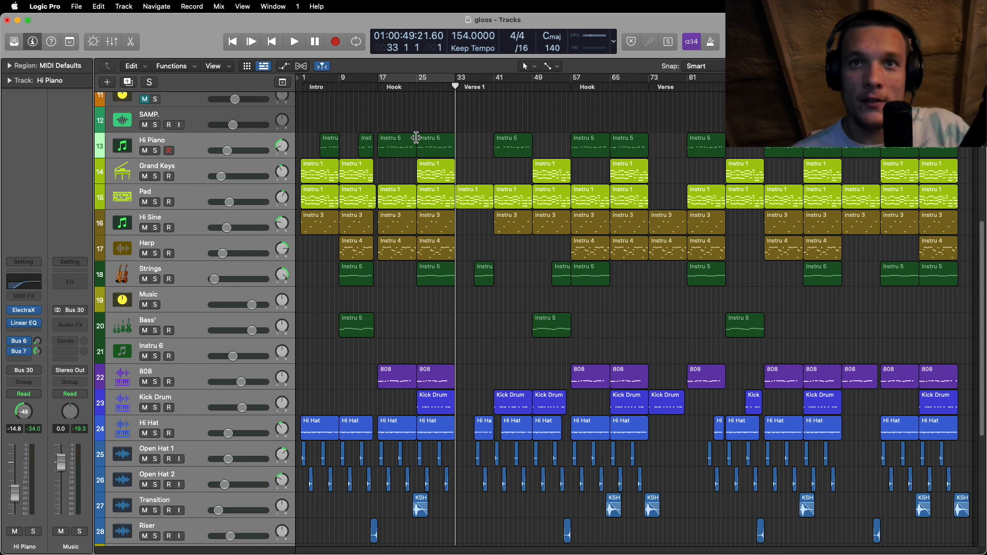
left_click(193, 295)
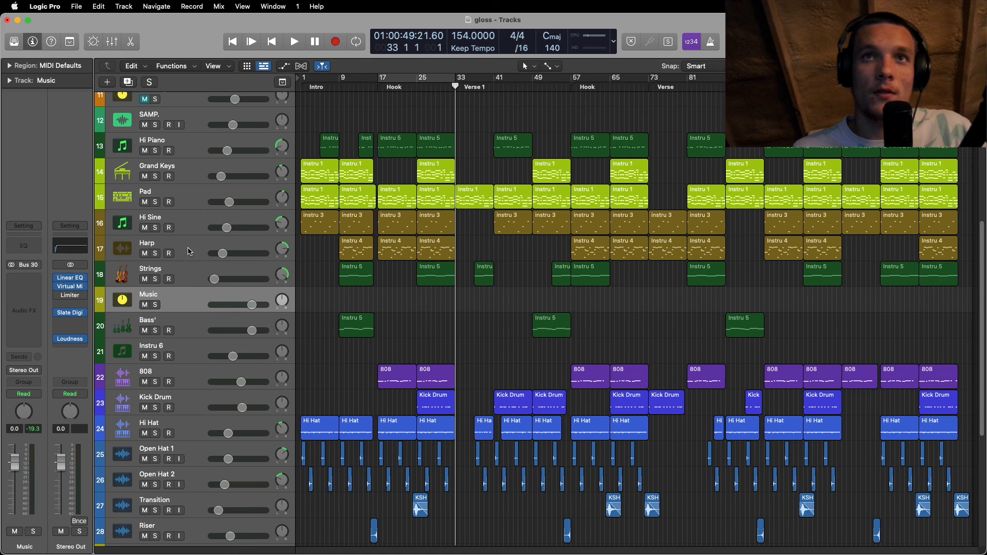